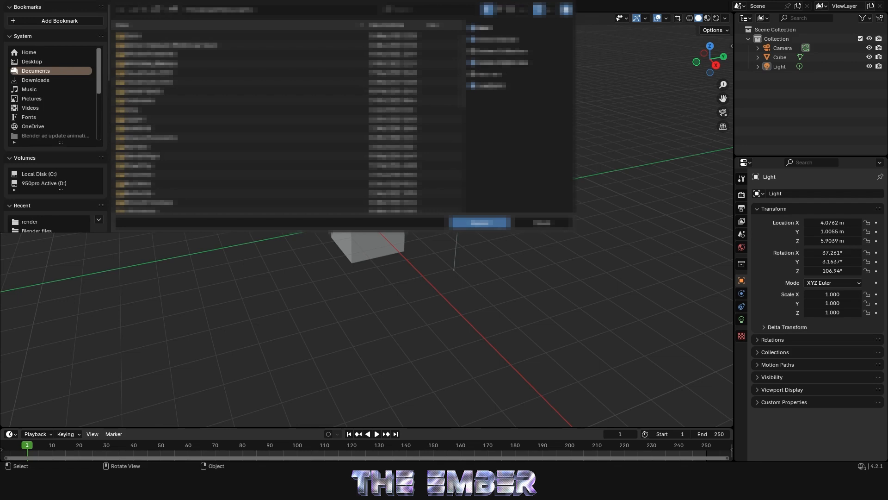
Append the Echo Y88 collection from Echo Y88.blend in the Downloads folder
left_click(35, 80)
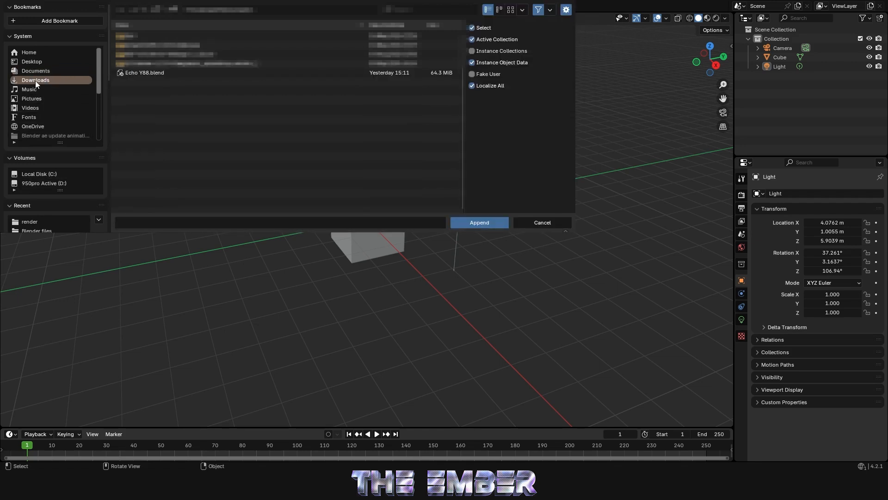
double_click(152, 73)
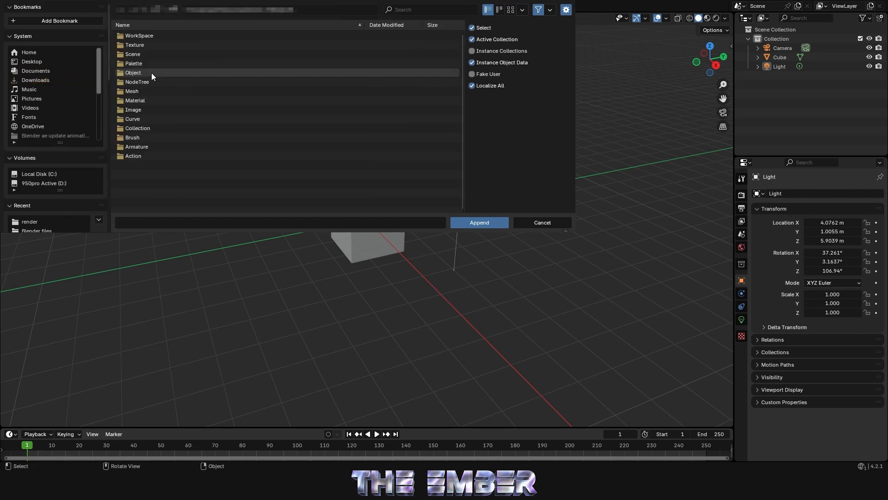
left_click(144, 129)
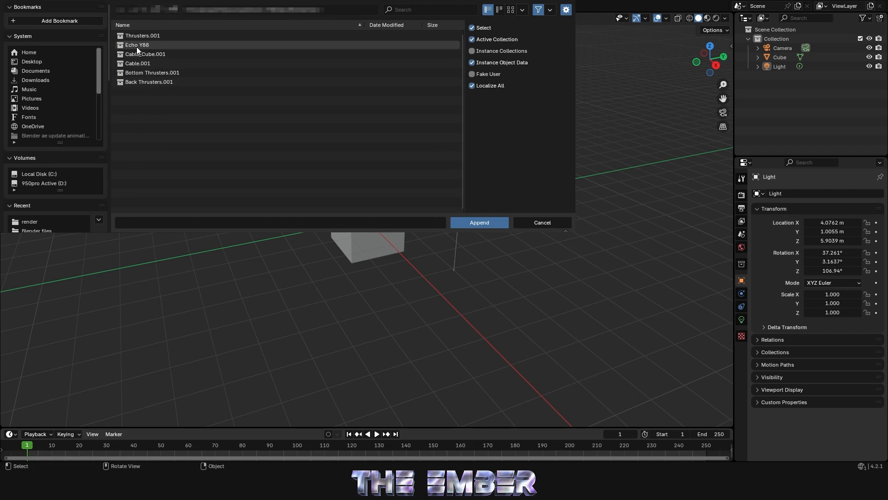
left_click(153, 46)
key("Return")
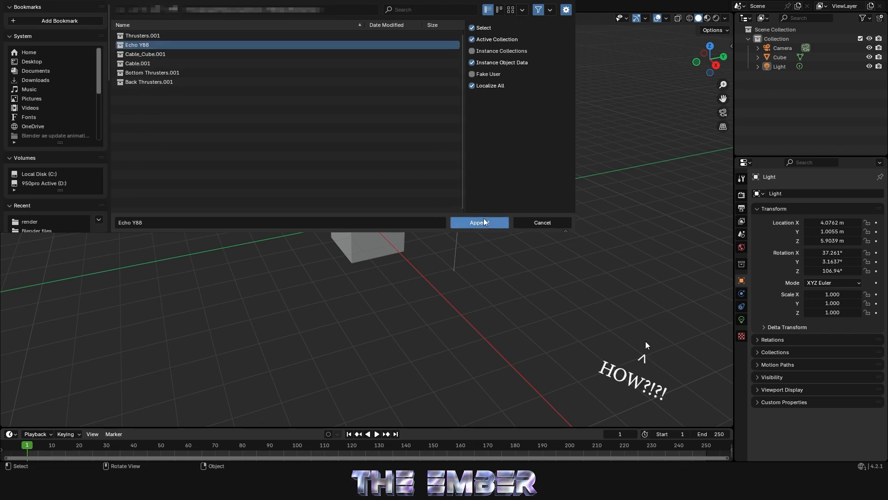
Delete the default cube and the light from the scene
middle_click_drag(445, 245, 279, 217)
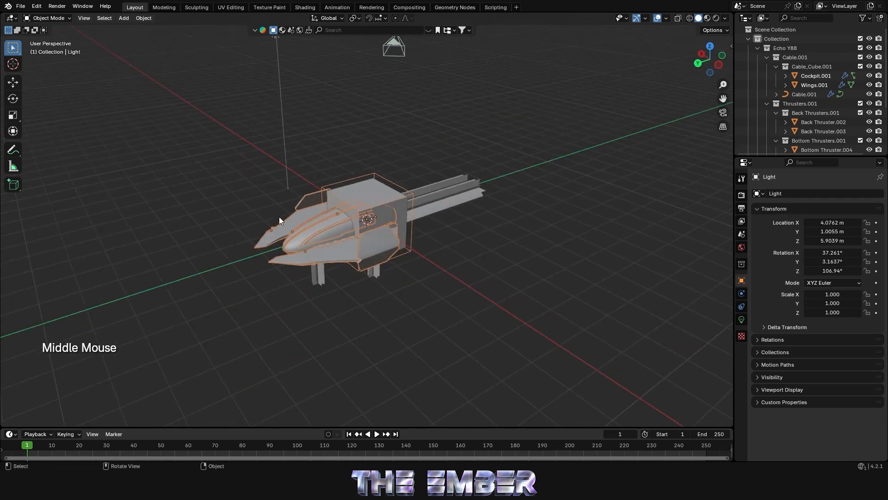
scroll(409, 221, "up", 2)
left_click(421, 200)
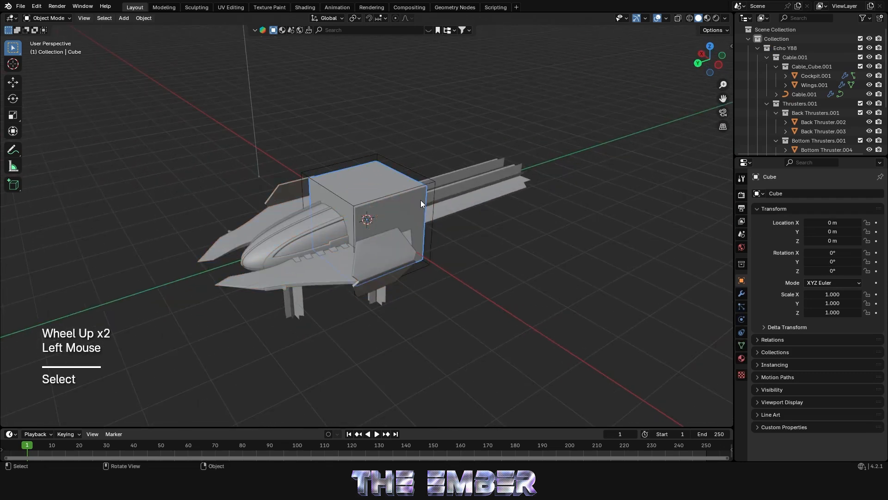
key("x")
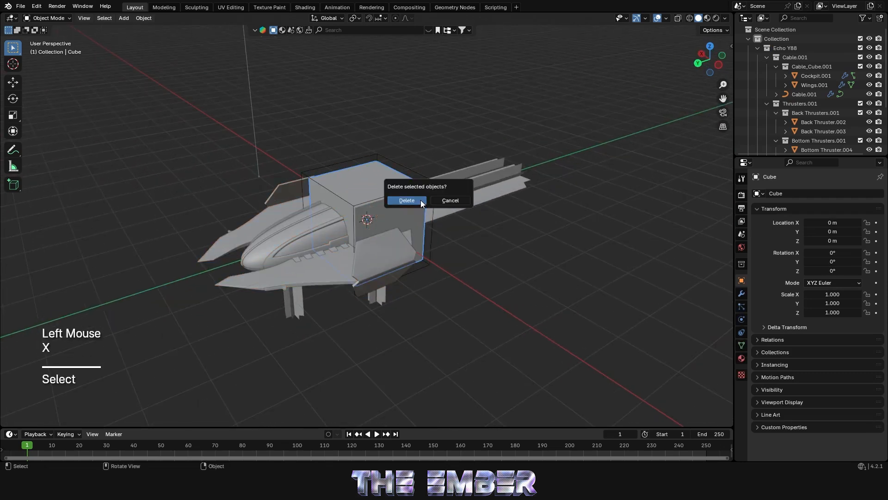
left_click(420, 200)
middle_click_drag(420, 200, 350, 210)
scroll(364, 208, "down", 2)
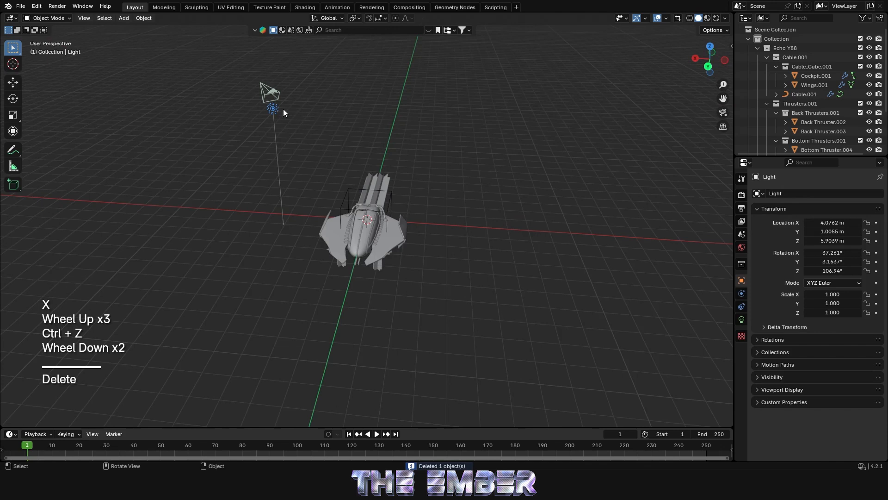
left_click(273, 108)
key("x")
left_click(272, 107)
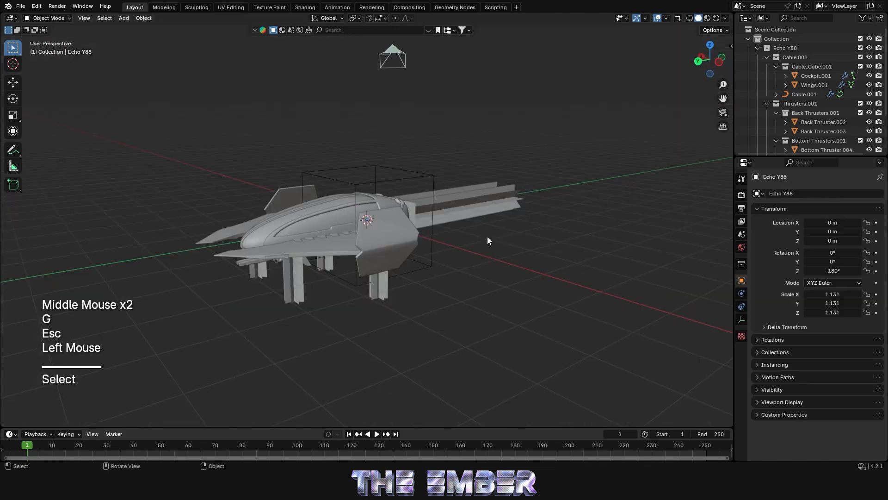
left_click(416, 176)
key("g")
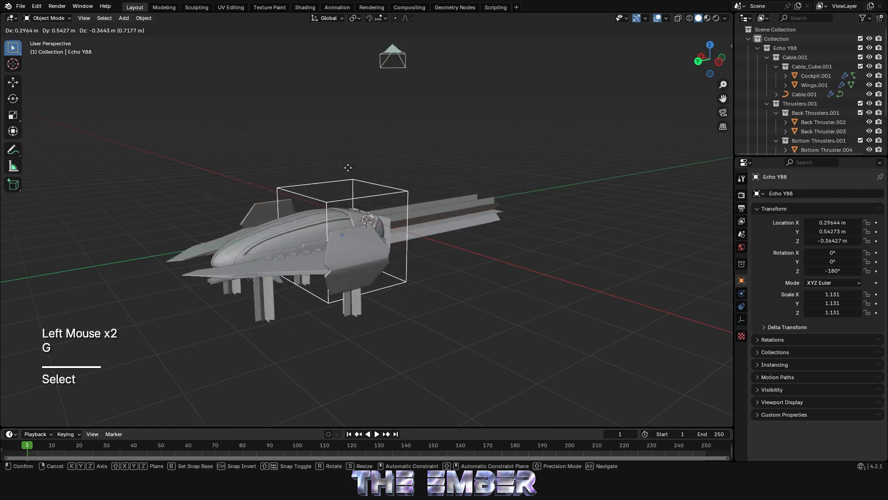
key("Escape")
left_click(464, 204)
key("g")
key("Escape")
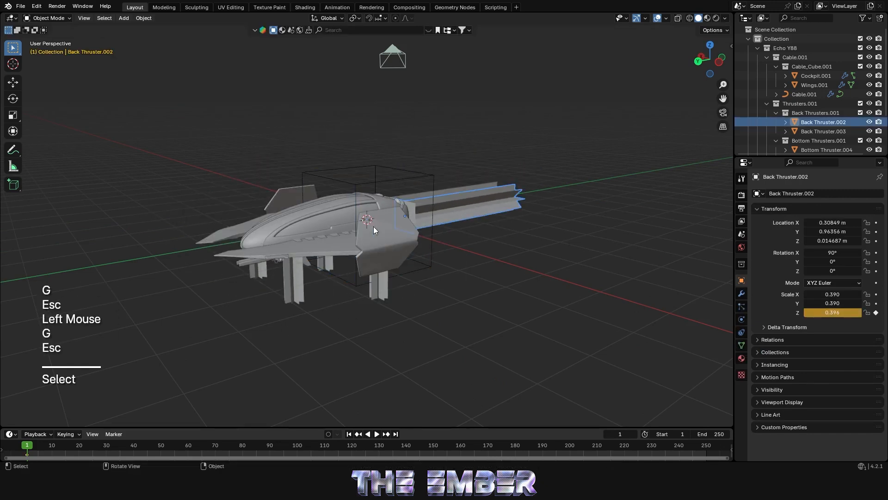
Collapse the Echo Y88 collection and its nested cable and thruster collections in the outliner
left_click(774, 68)
left_click(768, 85)
left_click(763, 58)
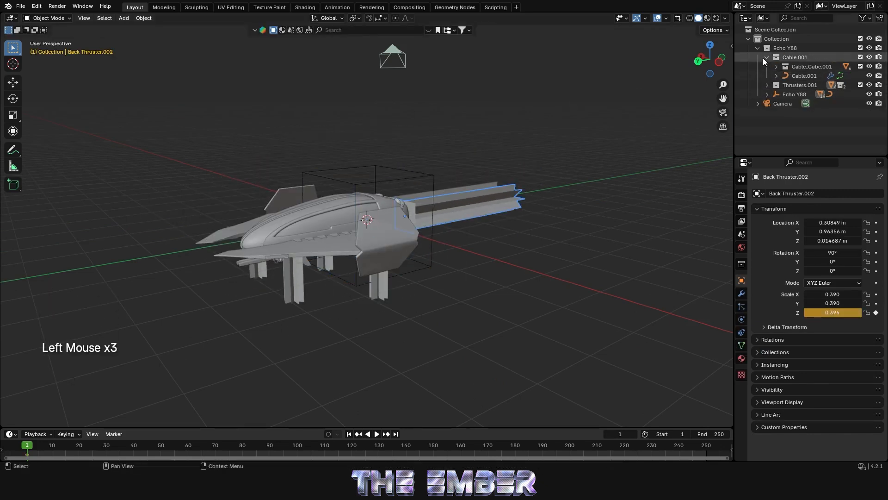
left_click(758, 48)
middle_click_drag(508, 156, 426, 157)
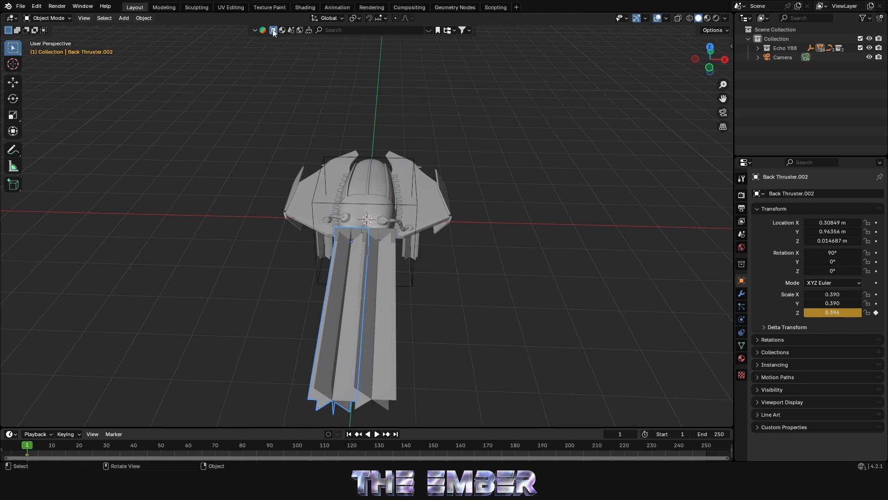
Search the BlenderKit models for "sci-fi" and filter the results to free assets
left_click(357, 32)
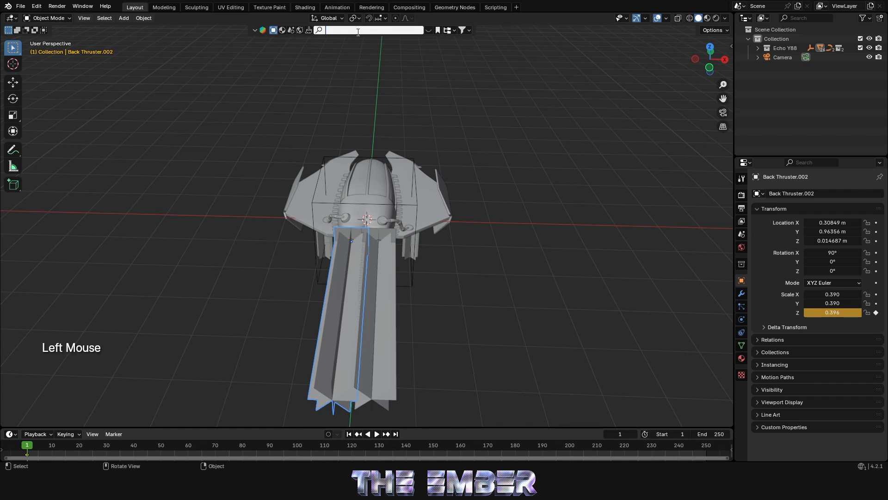
type("sci-fi")
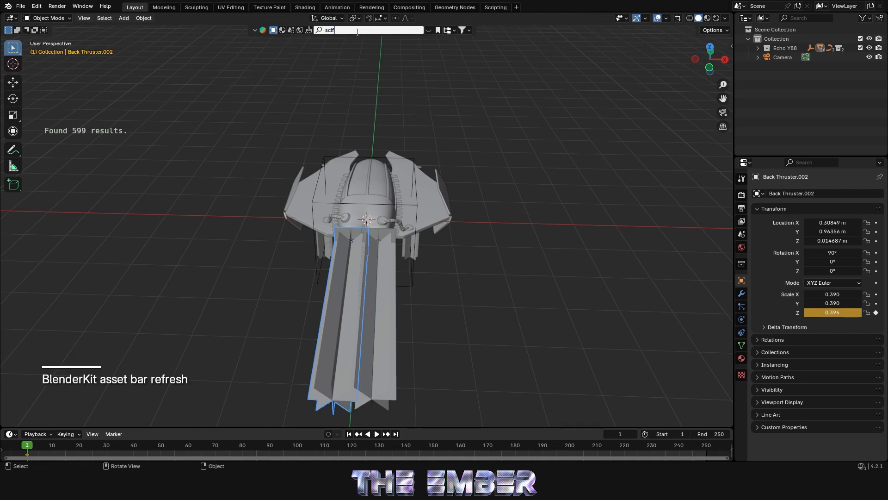
key("Return")
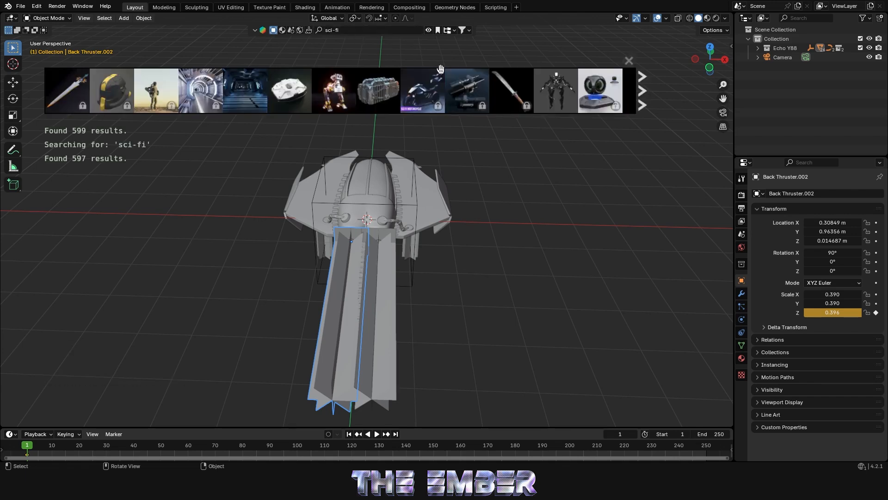
left_click(463, 30)
left_click(437, 65)
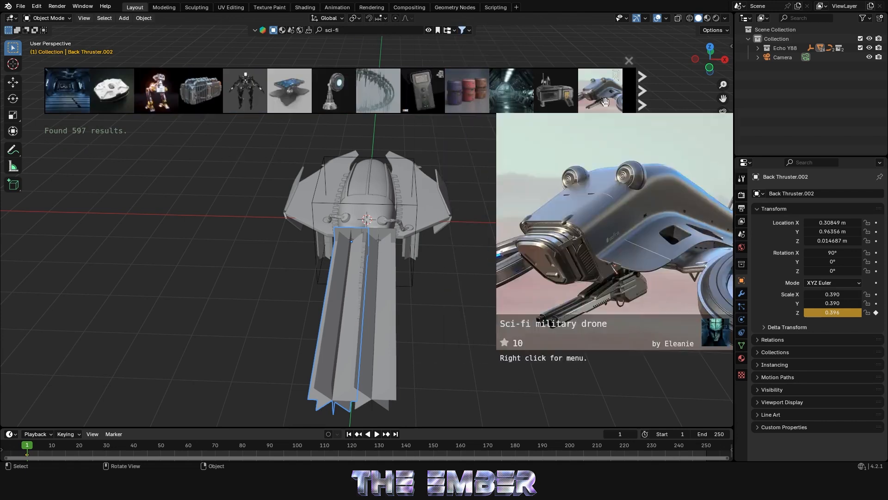
Find the Sci fi Corridor model among the further results and add it to the scene
left_click(639, 98)
left_click(639, 99)
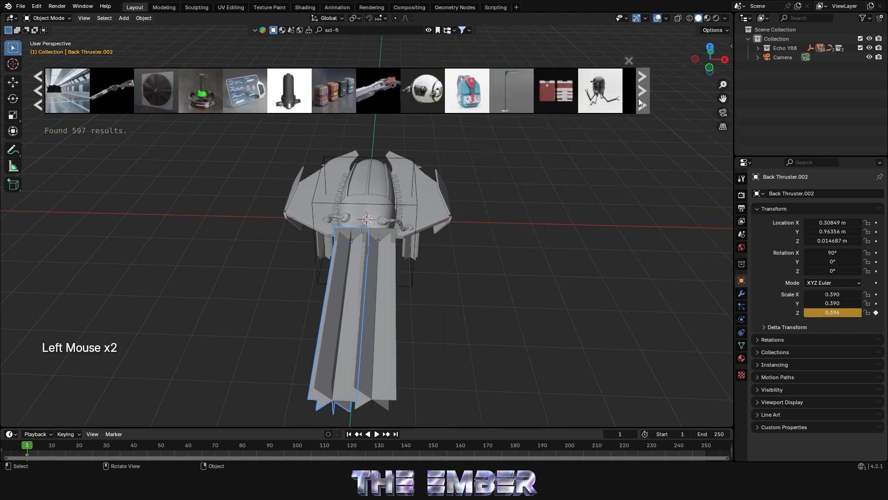
mouse_move(75, 78)
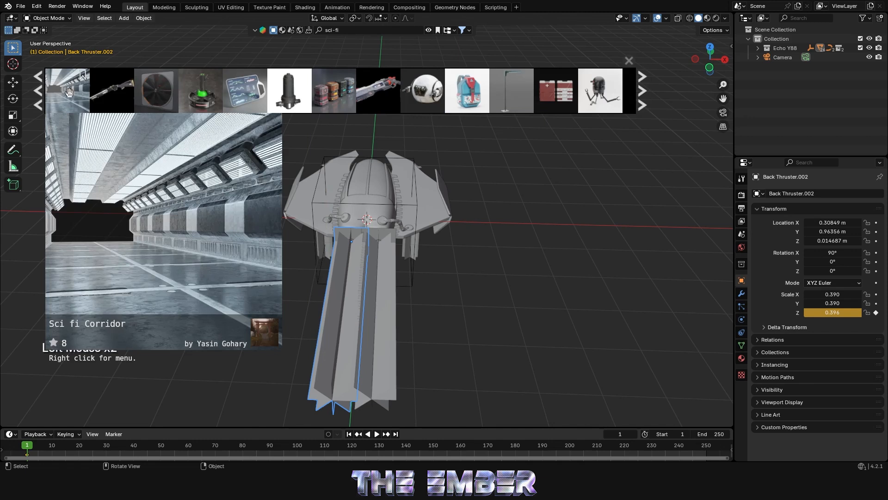
left_click(64, 93)
Scale the Sci fi Corridor up uniformly by about 3.02 around the ship
middle_click(373, 170)
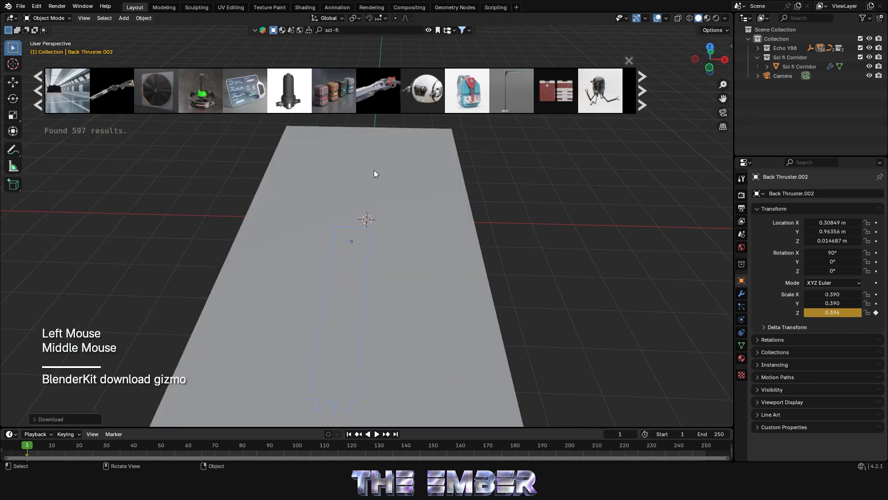
middle_click_drag(309, 149, 432, 160)
left_click(441, 151)
scroll(441, 150, "down", 2)
key("s")
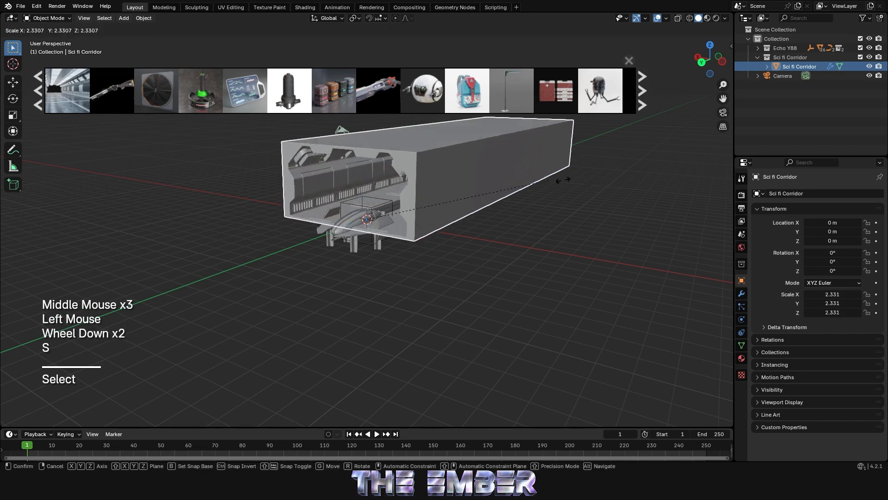
left_click(606, 188)
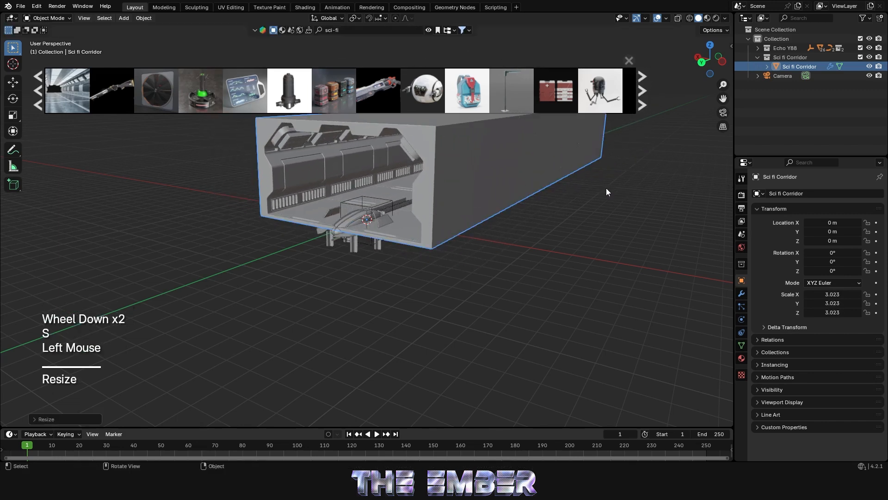
Raise the Echo Y88 parent empty along Z to about 1.5 m so the ship sits inside the corridor
double_click(381, 202)
key("f")
key("z")
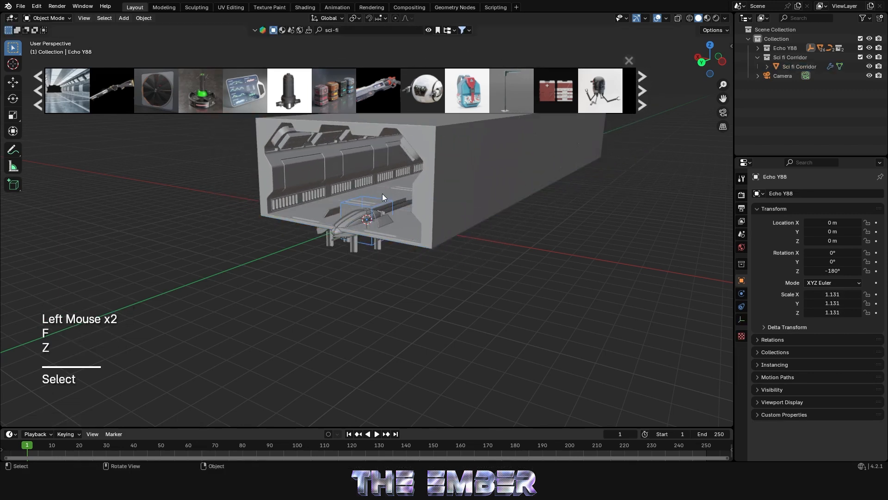
key("g")
key("z")
left_click(388, 168)
middle_click_drag(331, 173, 378, 181)
scroll(378, 185, "up", 2)
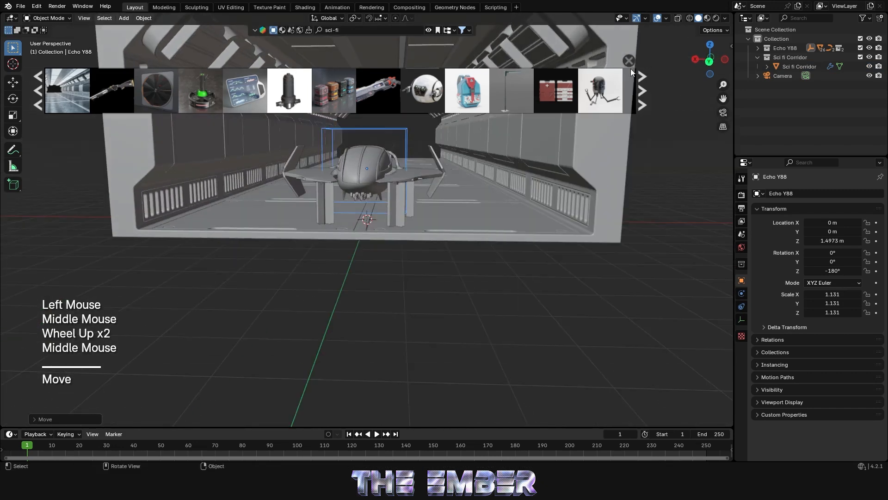
Close the asset results and, in back view, lower the Echo Y88 parent along Z to about 0.86 m
left_click(629, 61)
left_click(709, 61)
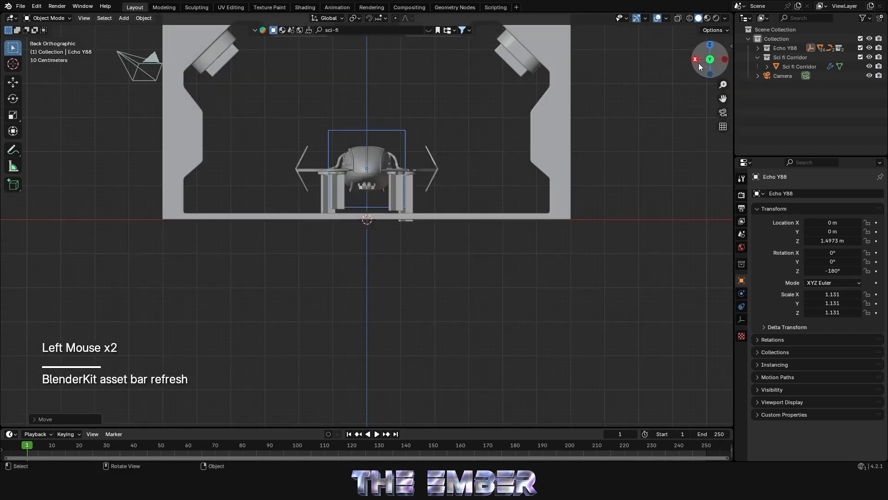
scroll(451, 144, "up", 2)
key("f")
key("z")
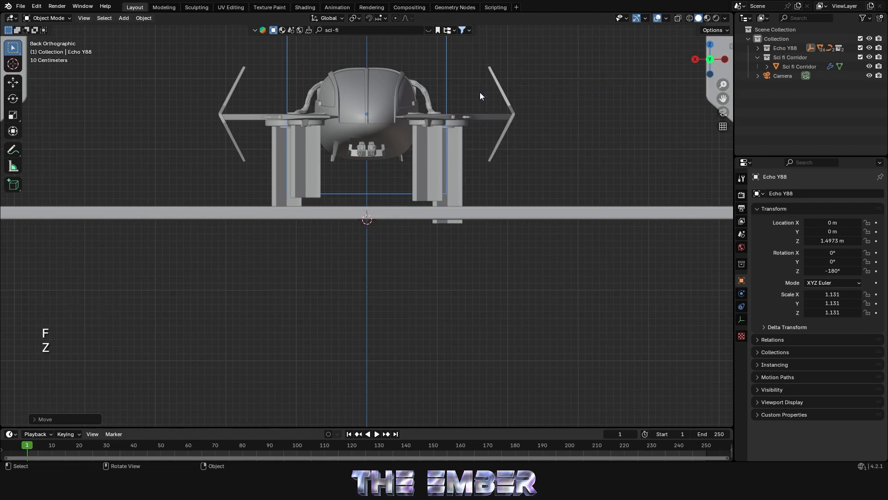
key("g")
key("z")
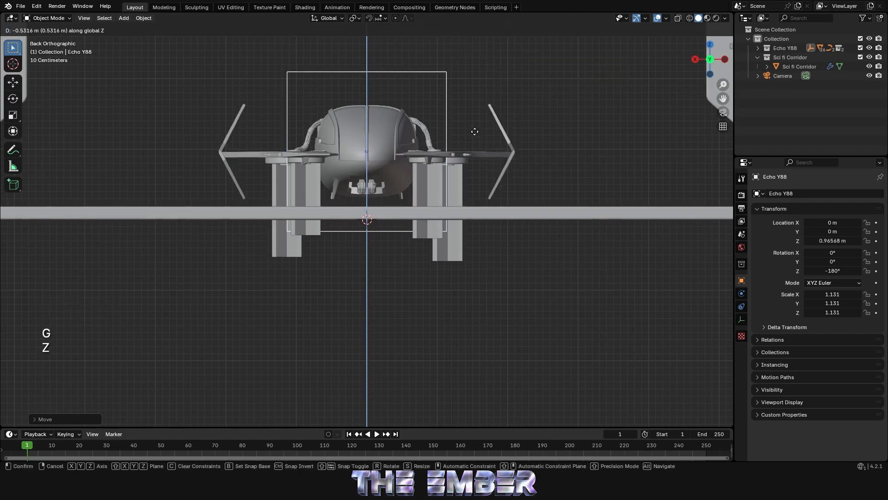
left_click(474, 137)
Move the Echo Y88 parent along Y to about -1.65 m, further into the corridor
mouse_move(474, 138)
middle_mouse_down()
mouse_move(432, 148)
mouse_move(474, 149)
mouse_move(501, 127)
mouse_move(514, 160)
mouse_move(418, 157)
mouse_move(518, 159)
mouse_move(477, 139)
mouse_move(455, 154)
mouse_move(462, 121)
mouse_move(462, 143)
middle_mouse_up()
scroll(418, 157, "down", 2)
key("g")
key("y")
left_click(490, 148)
scroll(463, 121, "up", 1)
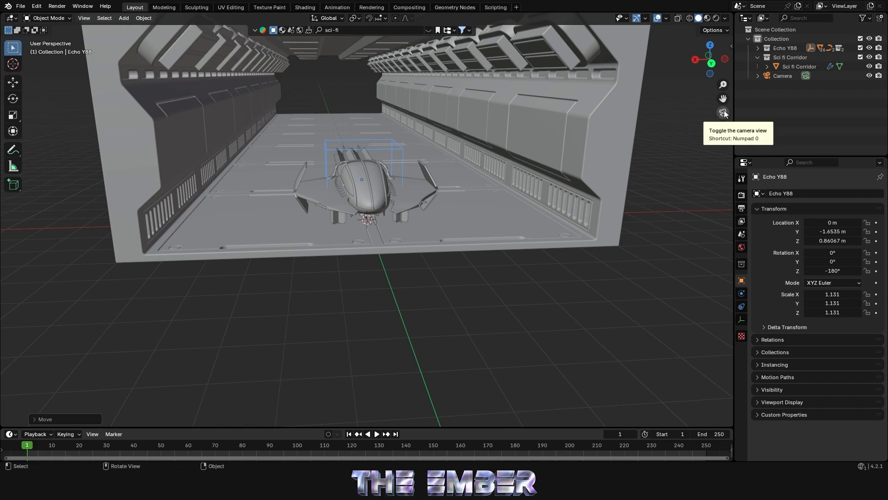
In camera view, clear the camera's location and rotation, and rotate it 90° about X
left_click(722, 113)
left_click(444, 144)
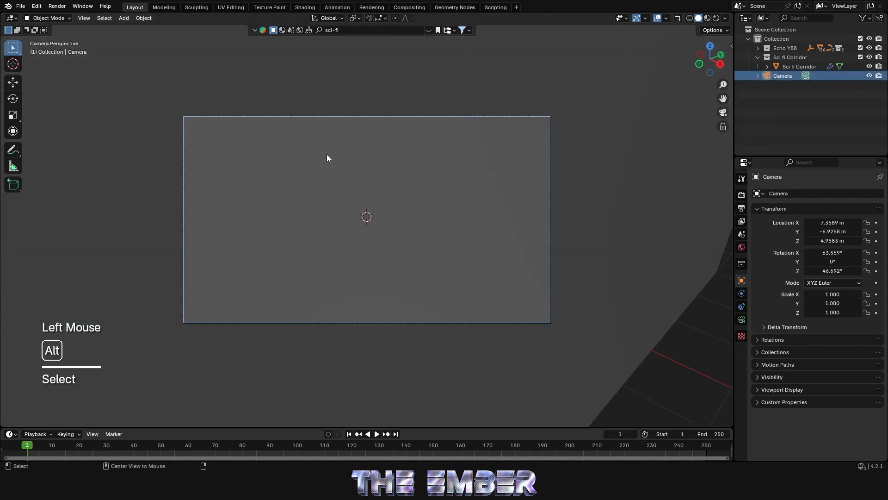
key("alt+g")
key("alt+r")
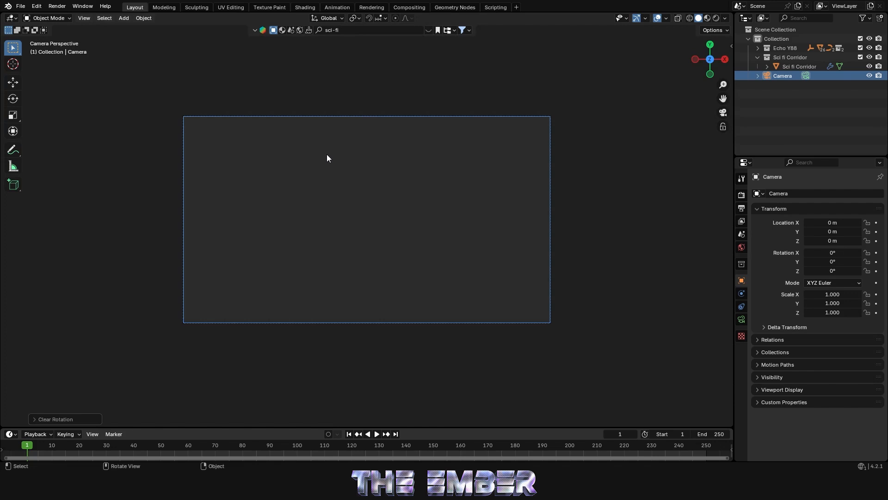
type("rx90")
key("Return")
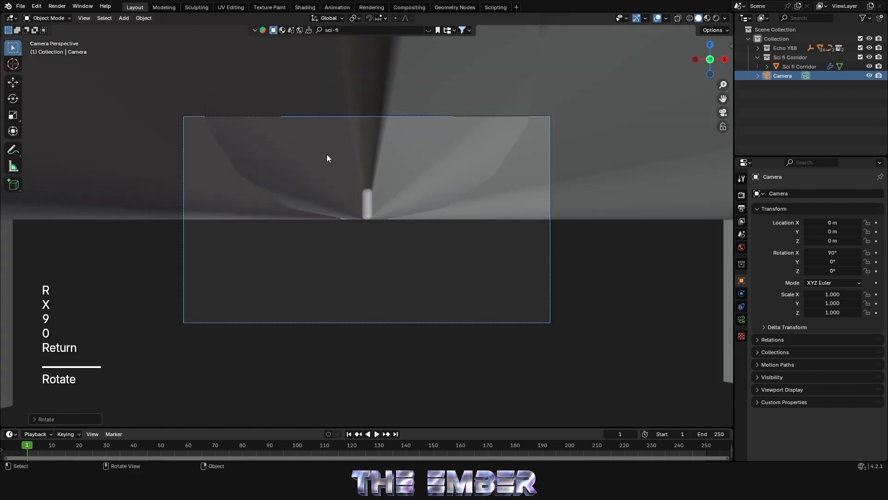
Move the camera up to about 0.71 m on Z and back to about -24.15 m on Y behind the ship
key("g")
key("z")
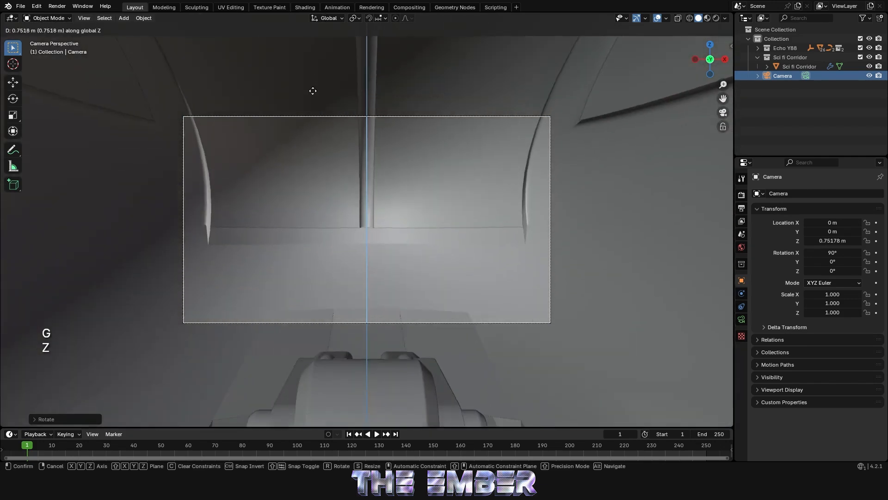
left_click(391, 102)
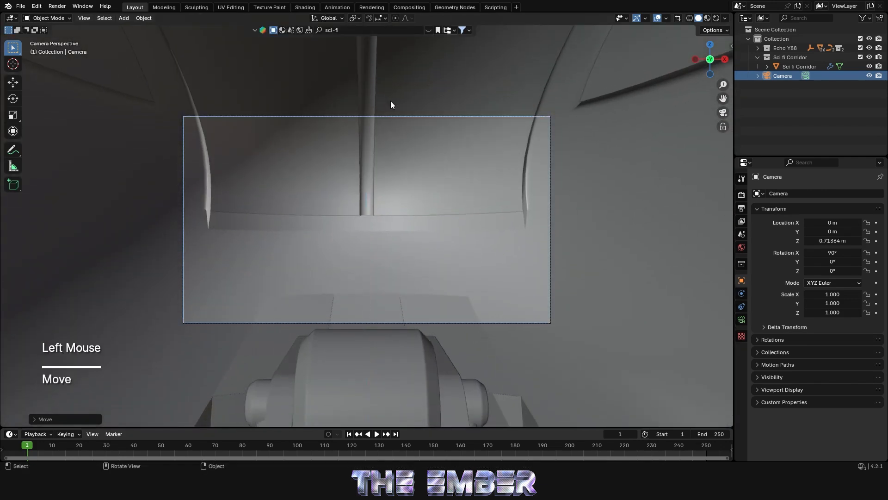
key("g")
key("y")
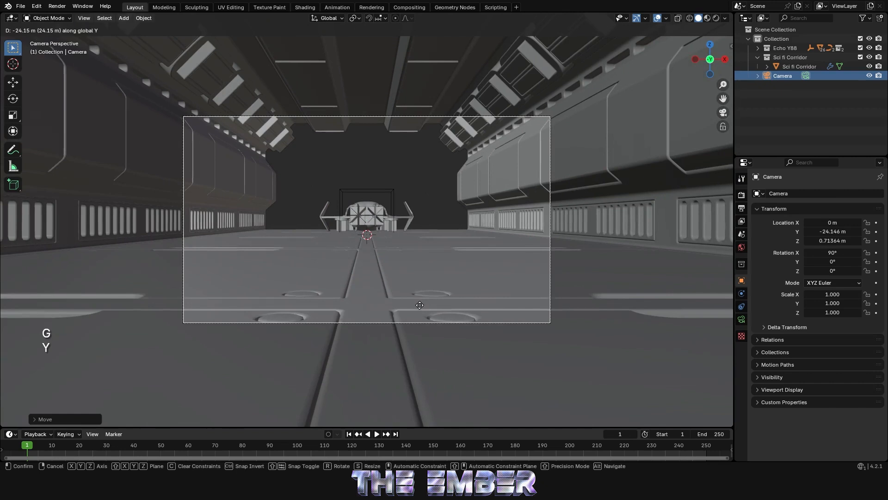
left_click(420, 306)
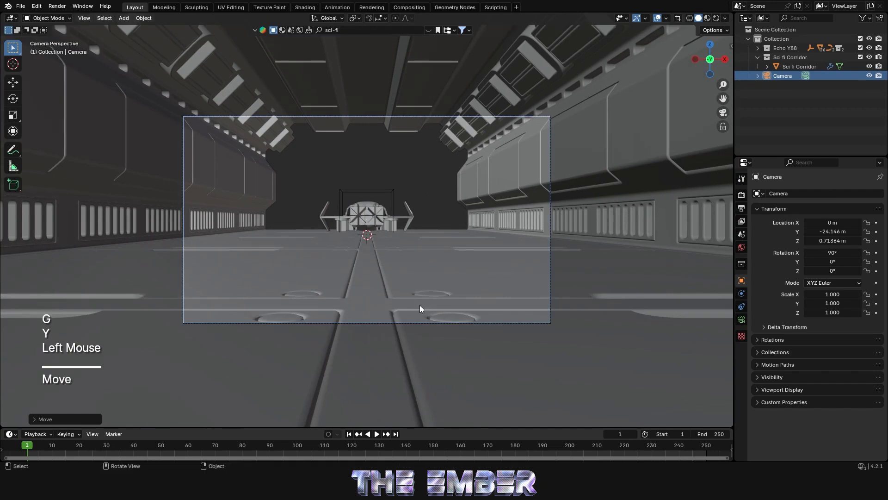
Move the camera to about -2.53 m on X and 1.13 m on Z, and rotate it about -5° around Z
key("g")
key("Escape")
key("g")
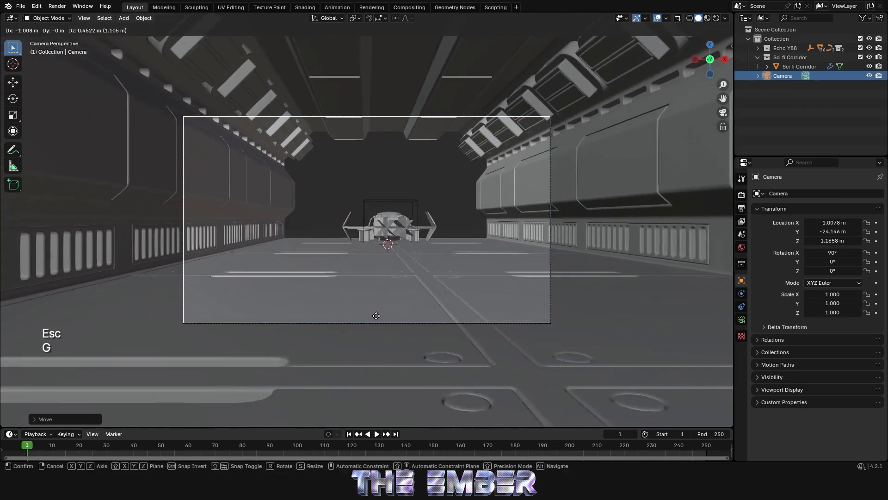
left_click(254, 318)
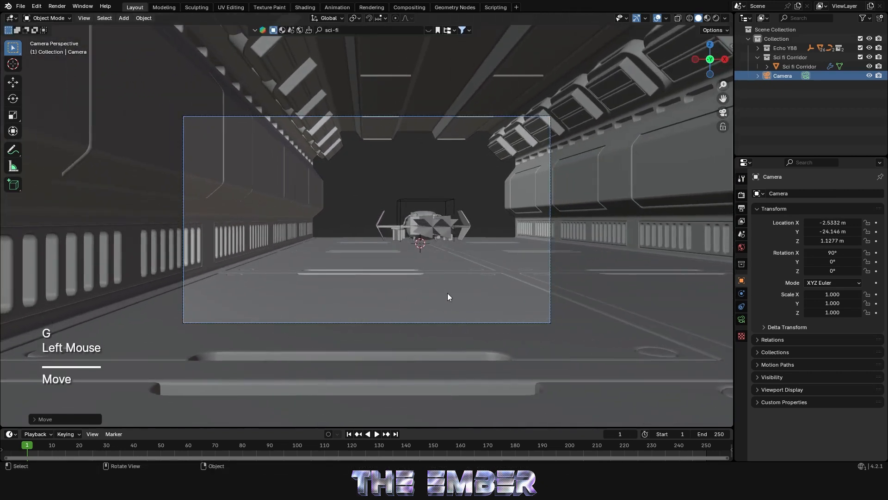
key("r")
key("z")
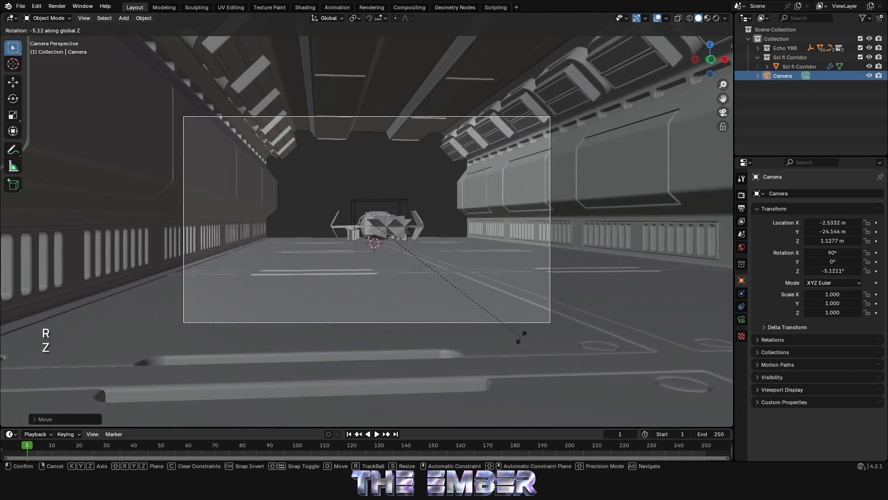
left_click(490, 339)
Move the camera to about -3.91 m on X, raise it along Z, and turn it around Z toward the ship
key("g")
left_click(404, 342)
key("g")
key("z")
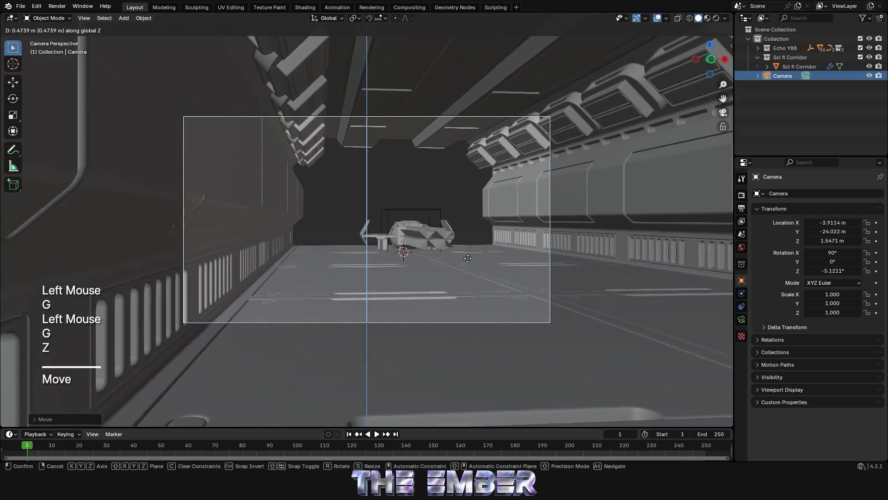
left_click(464, 189)
key("r")
key("z")
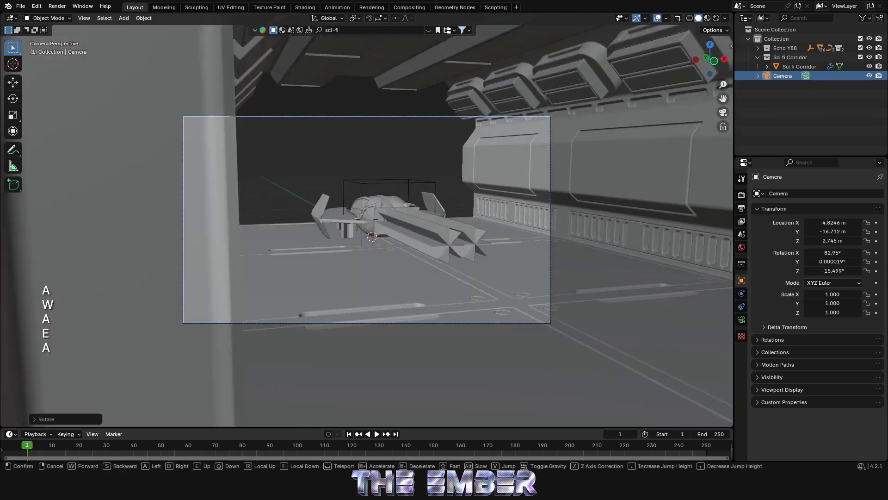
Using walk navigation, place the camera at about X -4.54 m, Y -18.39 m, Z 2.92 m, rotated about 83.9° on X and -15° on Z
key("s")
key("s")
key("d")
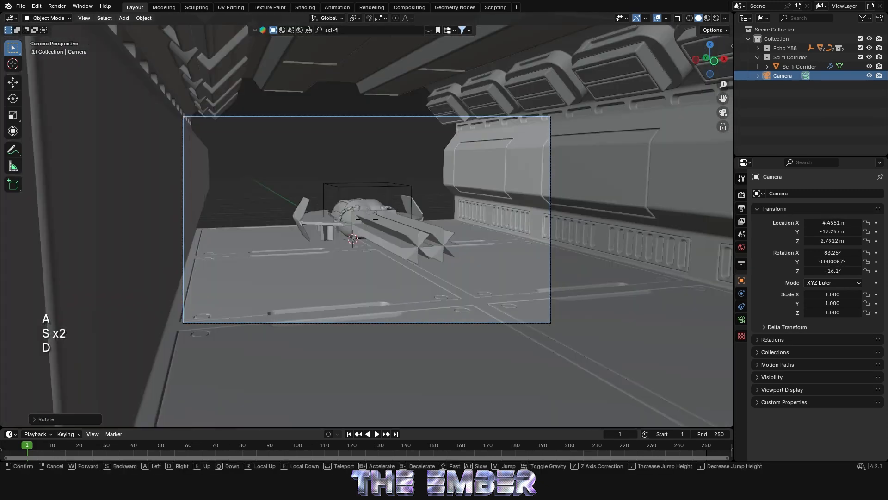
left_click(481, 195)
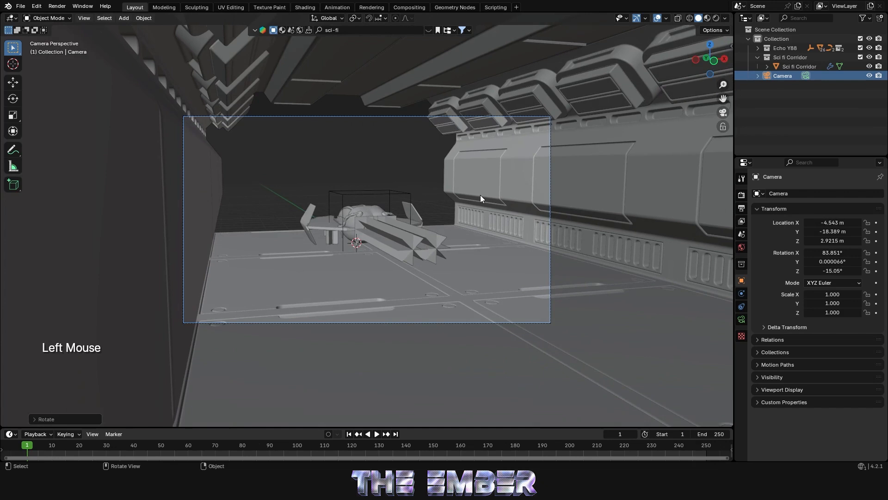
View the corridor in rendered shading and set the render engine to Cycles with GPU Compute as the device
middle_click_drag(476, 195, 473, 232)
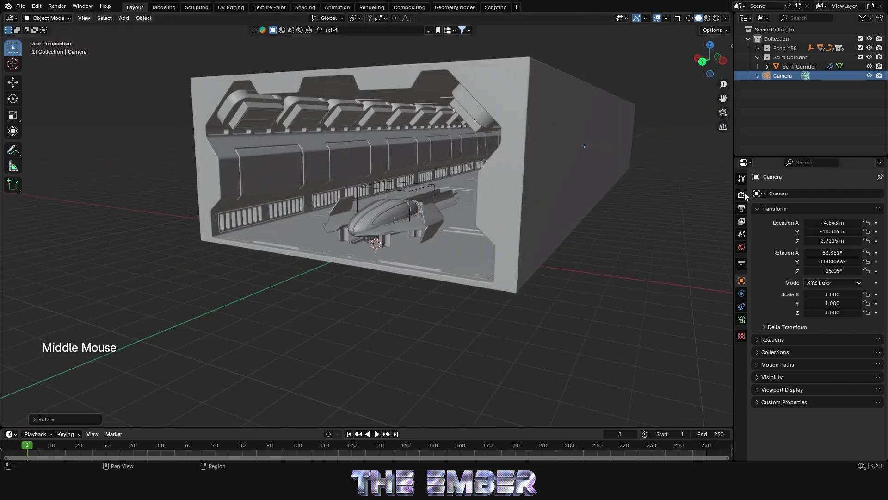
left_click(717, 17)
left_click(742, 195)
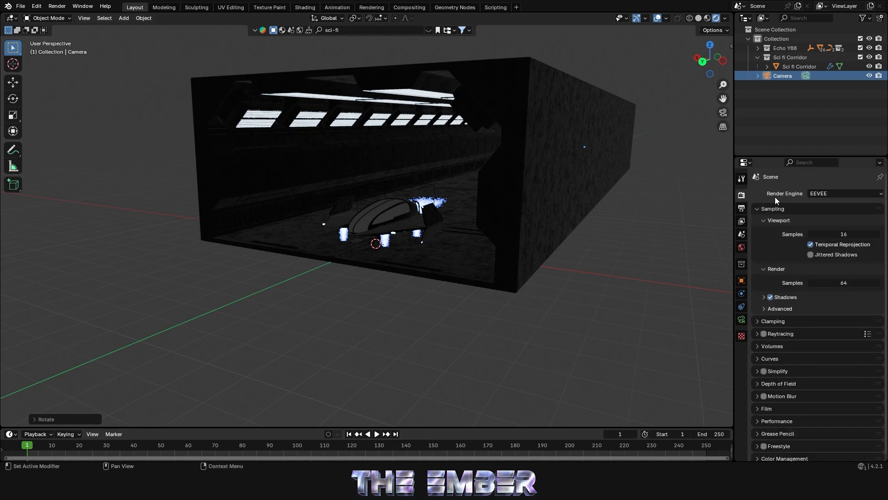
left_click(838, 193)
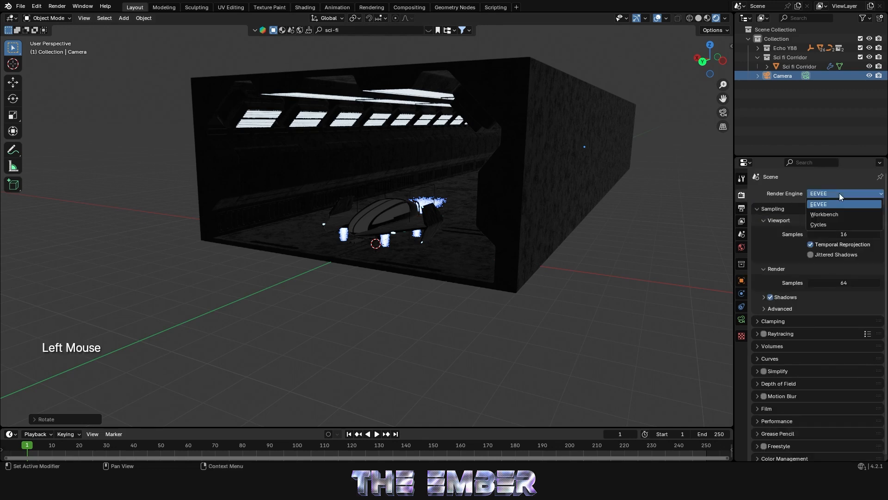
left_click(836, 225)
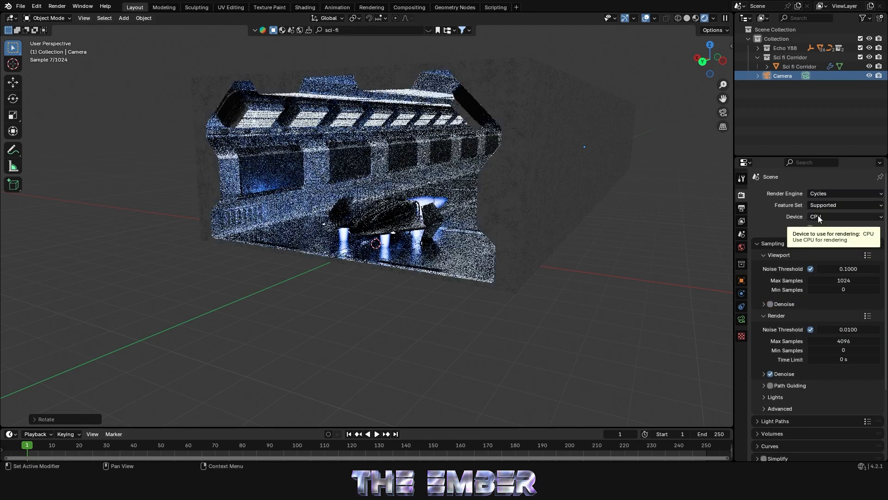
left_click(818, 218)
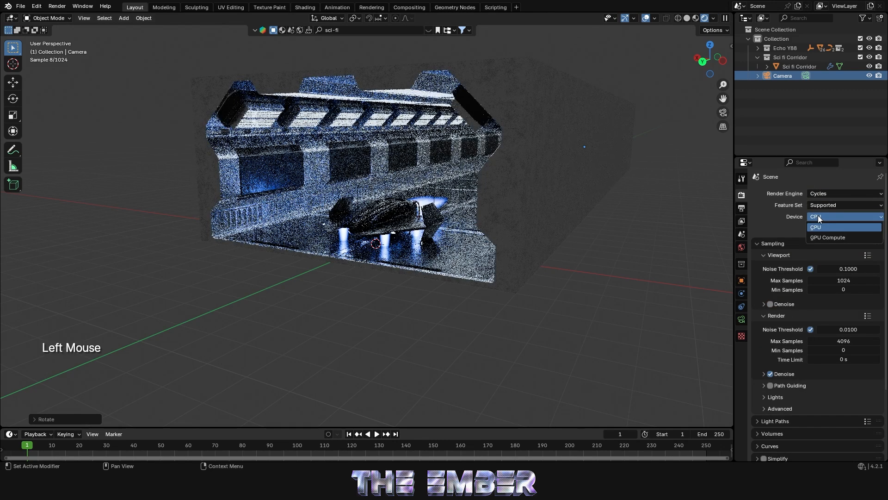
left_click(844, 235)
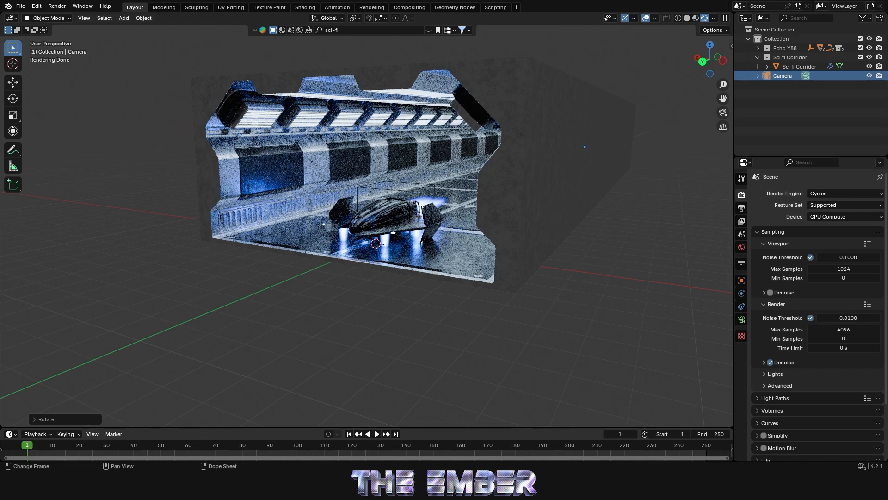
Back in solid shading with a taller timeline, insert a keyframe for the Echo Y88 parent at frame 1
left_click(412, 191)
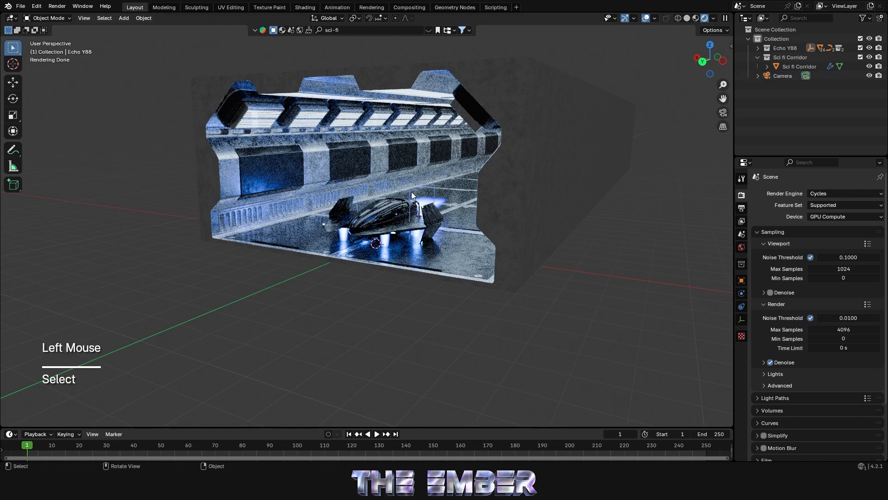
scroll(335, 207, "up", 2)
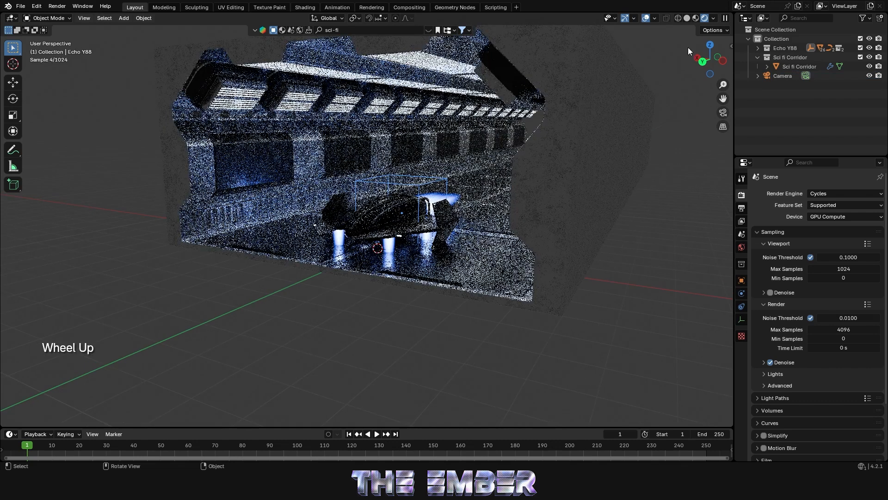
left_click(686, 18)
left_click_drag(438, 425, 438, 413)
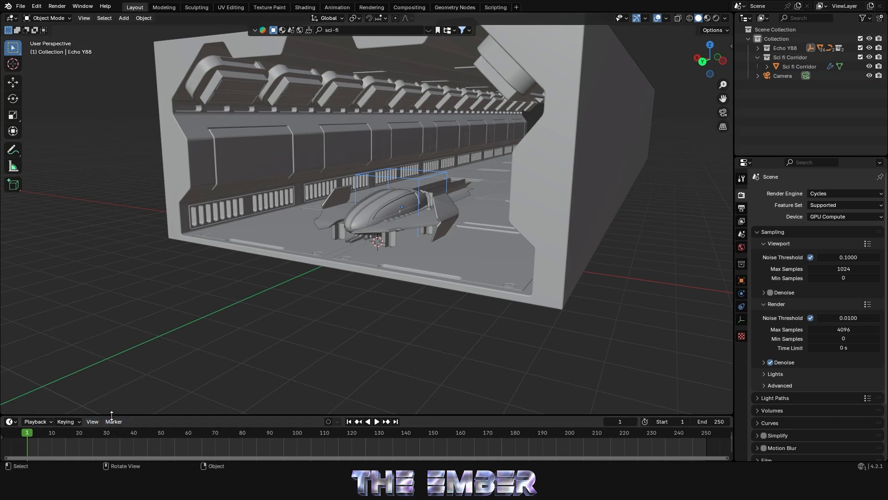
left_click_drag(110, 414, 110, 392)
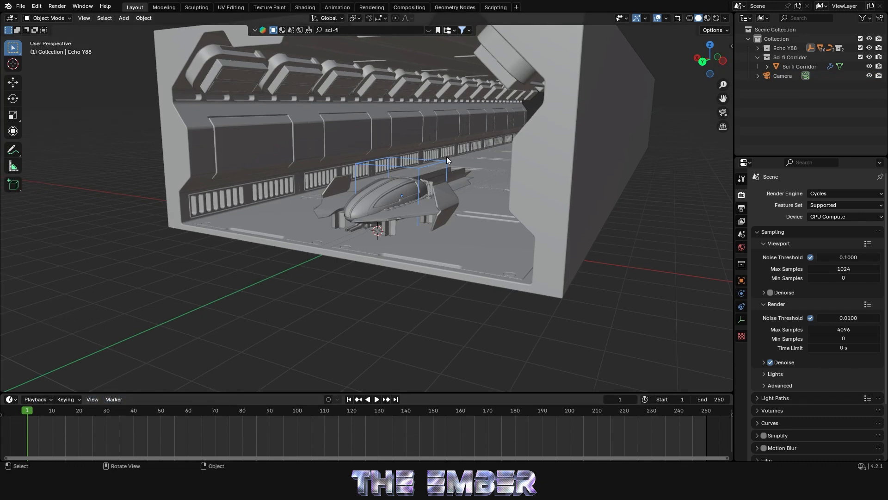
key("i")
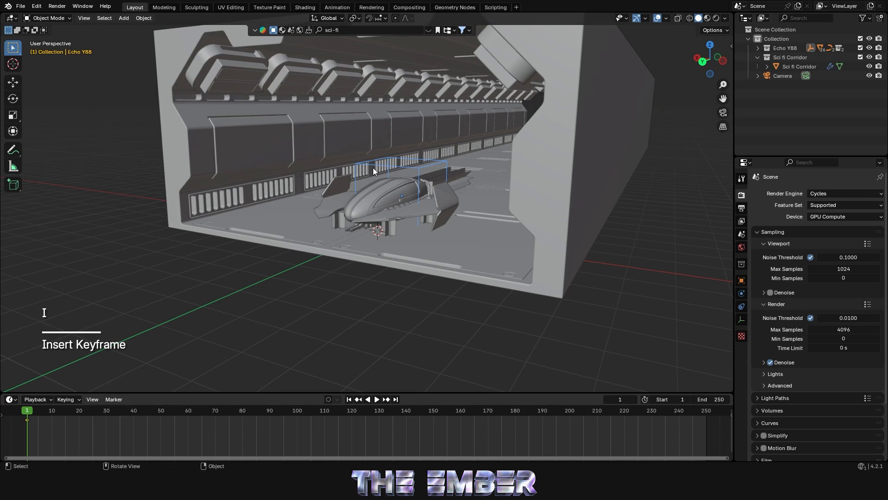
At frame 25, raise the Echo Y88 parent along Z in back view and insert a keyframe
left_click_drag(31, 410, 91, 411)
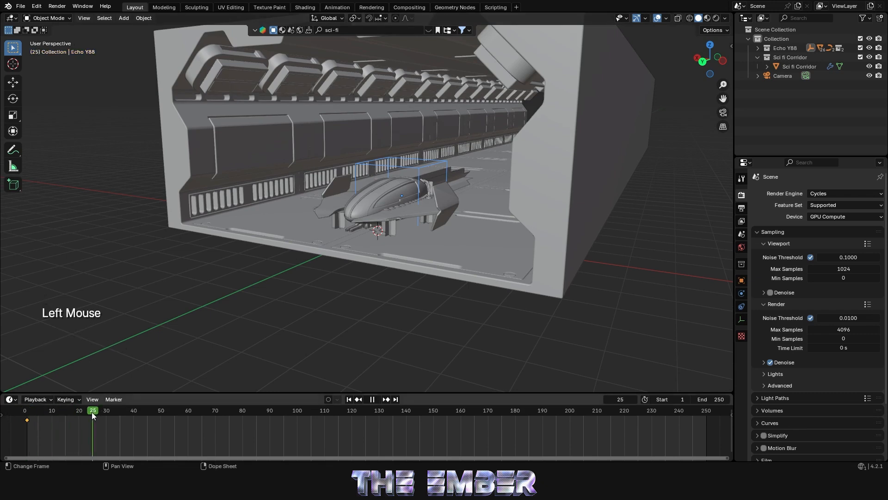
left_click(703, 63)
key("g")
key("z")
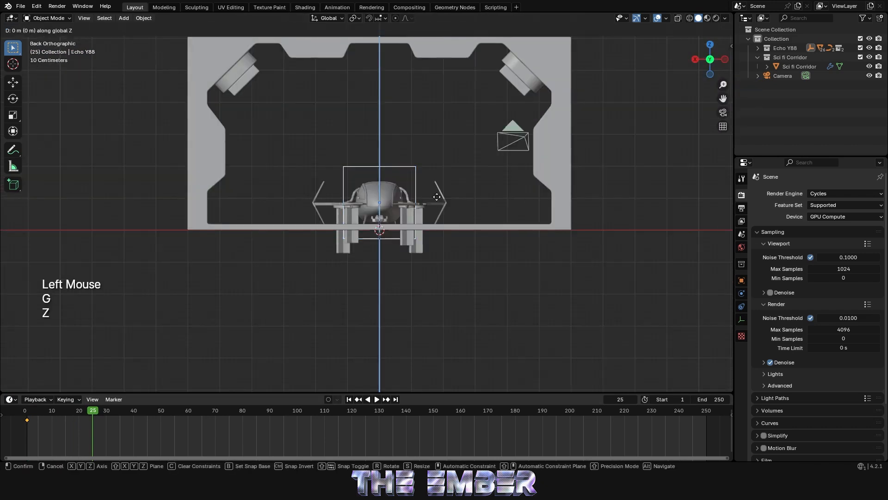
left_click(445, 155)
middle_click_drag(445, 155, 406, 168)
key("Escape")
key("i")
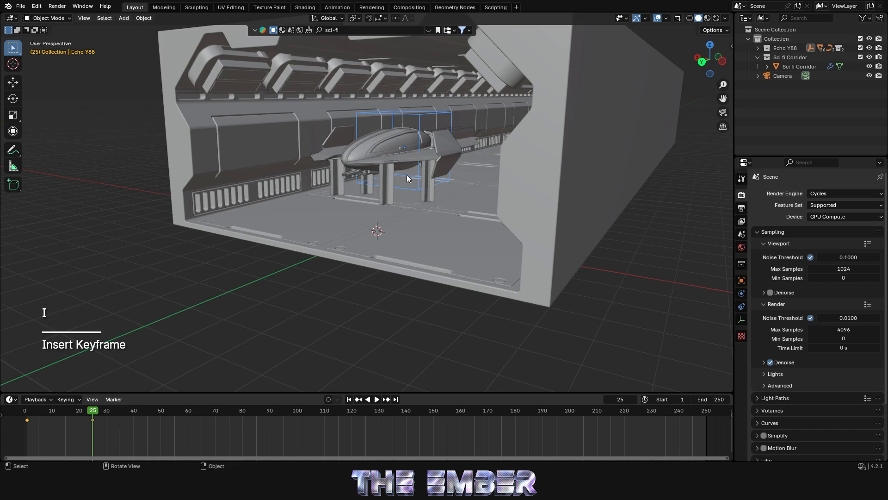
Preview the lift-off, enlarge the timeline, and move the ship's second keyframe to frame 35
key("shift+Left")
key("space")
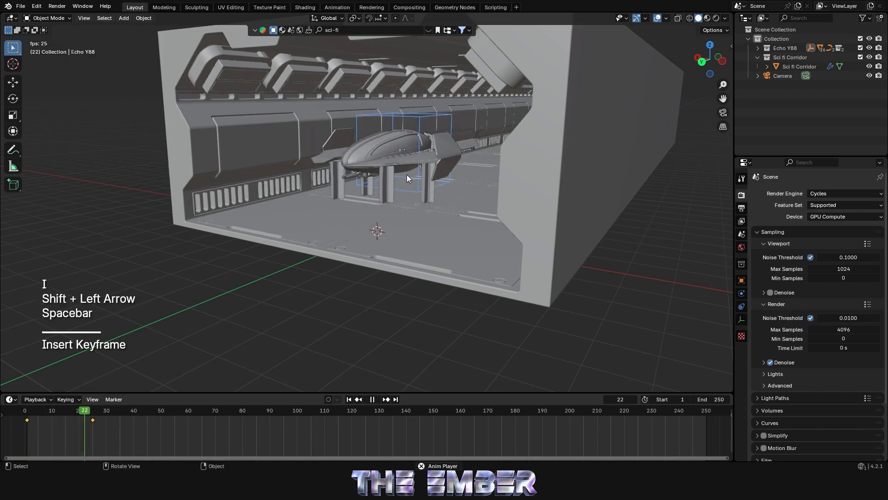
key("ctrl+z")
key("ctrl+z")
key("ctrl+z")
key("ctrl+Tab")
left_click(94, 376)
left_click(94, 387)
left_click_drag(92, 388, 35, 381)
Play back the ship's lift-off from the start to check its slower timing
key("space")
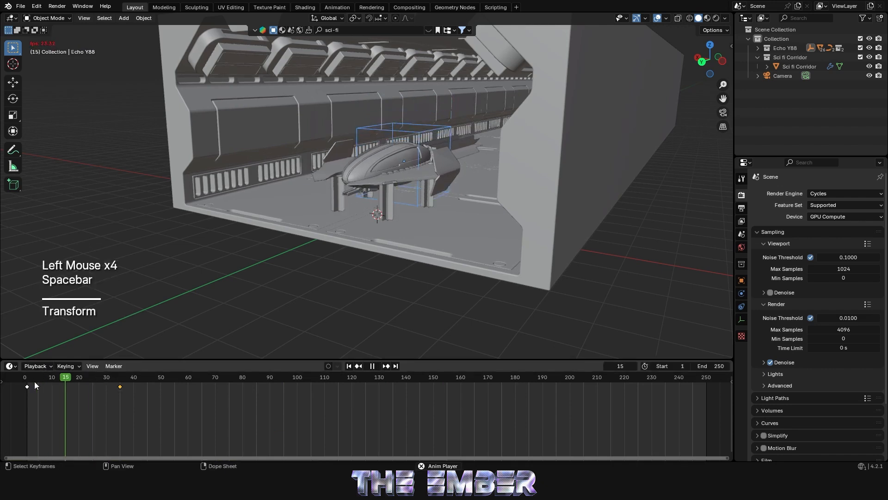
key("space")
left_click(30, 378)
key("space")
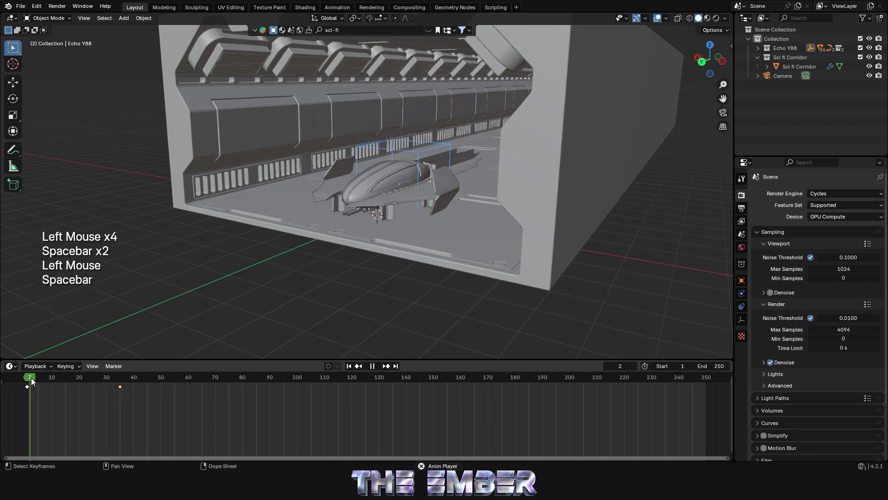
key("space")
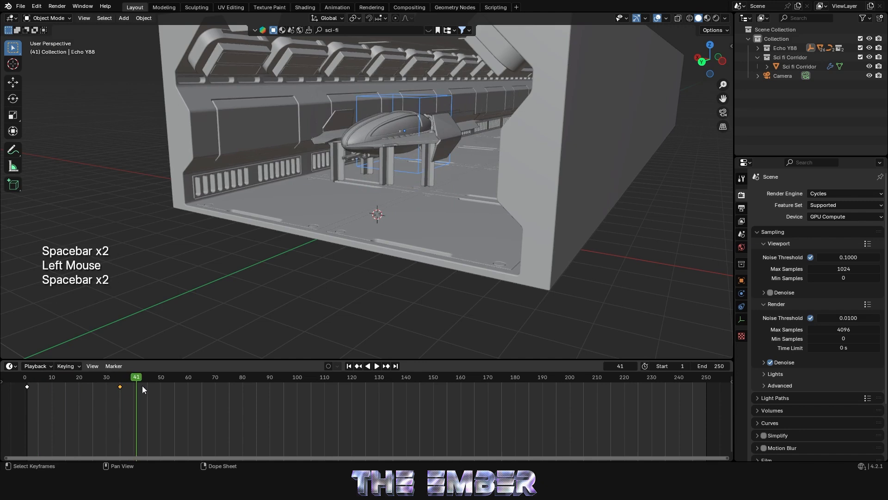
Go to frame 50 and tilt the Echo Y88 parent about -3.9° around X
left_click_drag(137, 375, 162, 376)
left_click_drag(146, 380, 160, 382)
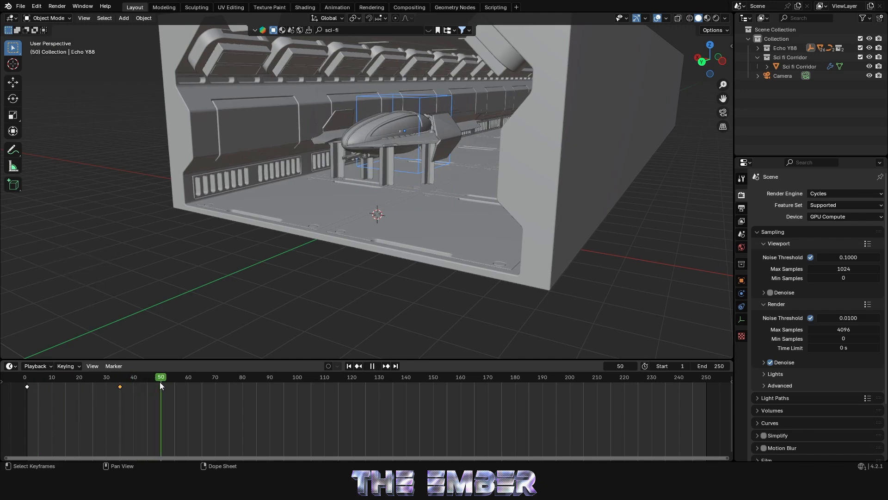
middle_click_drag(283, 257, 278, 260)
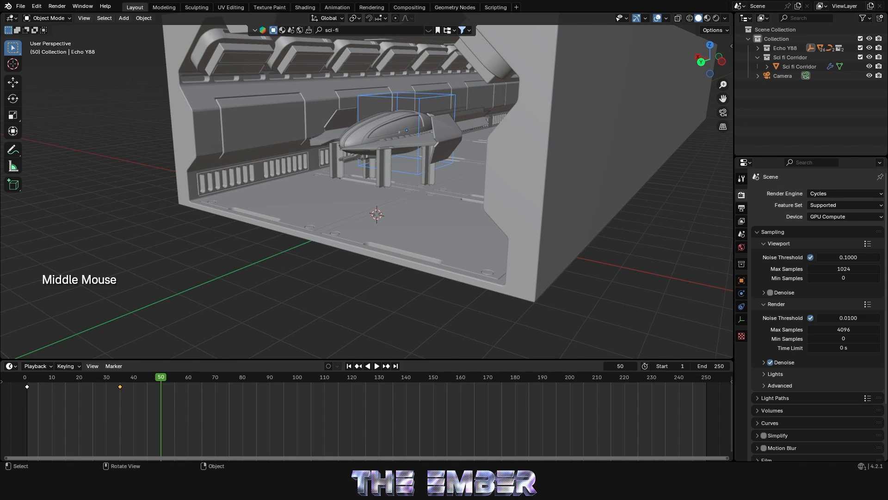
key("r")
key("x")
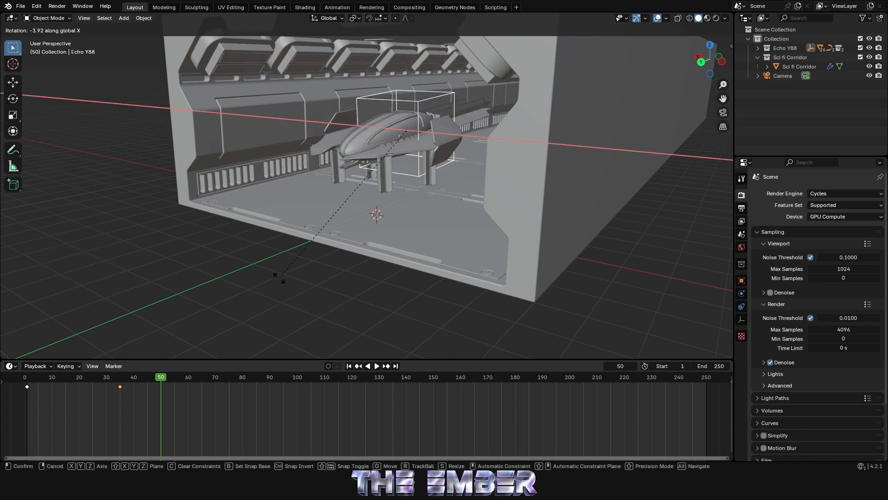
left_click(280, 277)
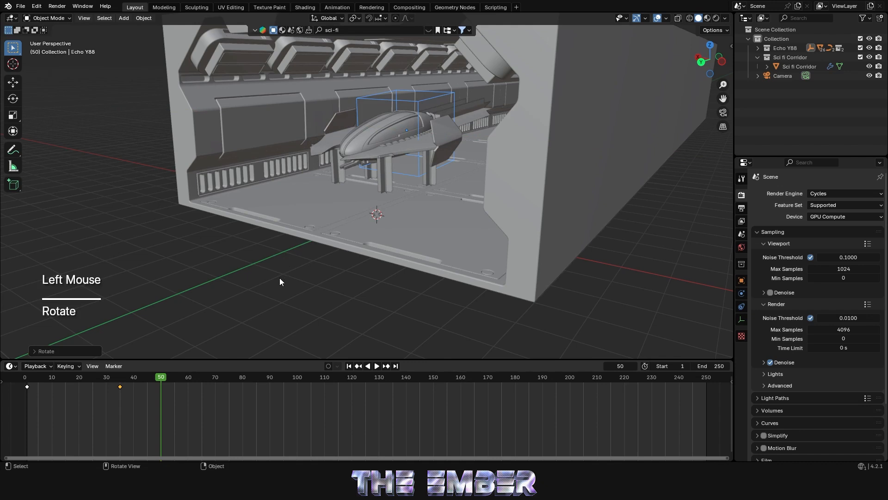
Move the Echo Y88 parent forward along Y and insert a keyframe at frame 50
key("g")
key("y")
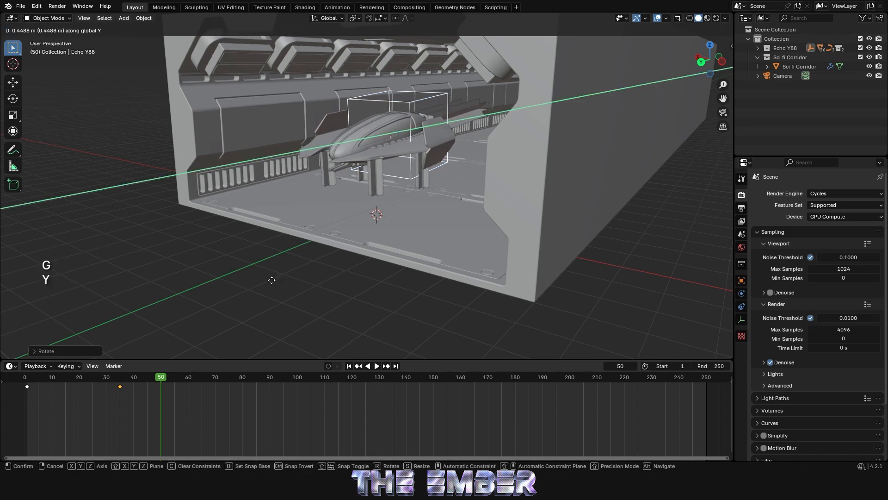
left_click(259, 289)
key("i")
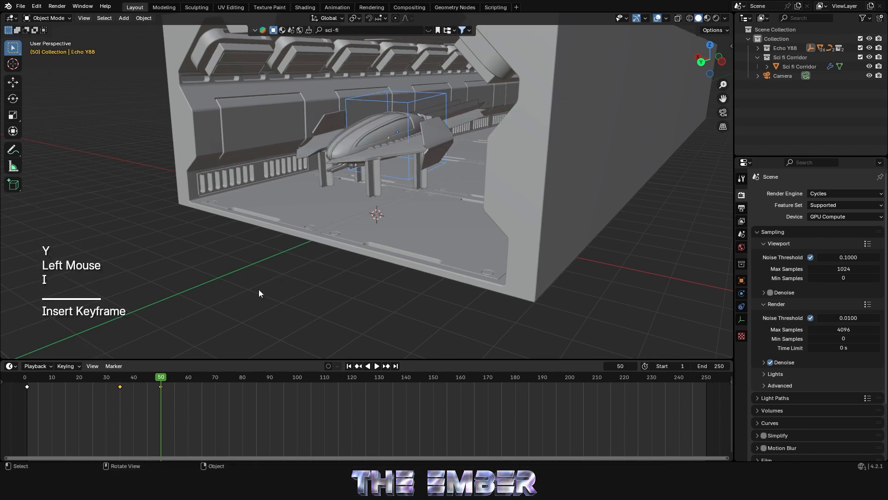
Preview the tilt, then push the ship farther forward along Y at frame 50 and update its keyframe
left_click(112, 387)
key("space")
key("space")
left_click_drag(137, 383, 160, 380)
key("g")
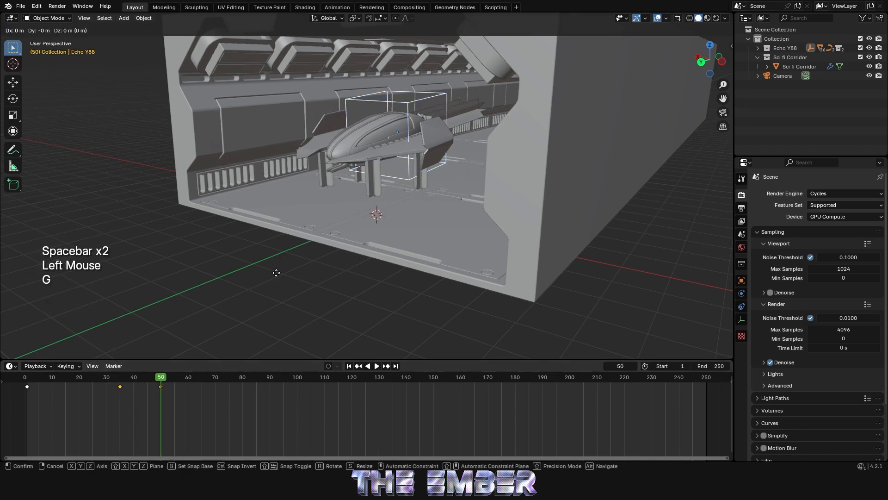
key("y")
left_click(264, 277)
key("i")
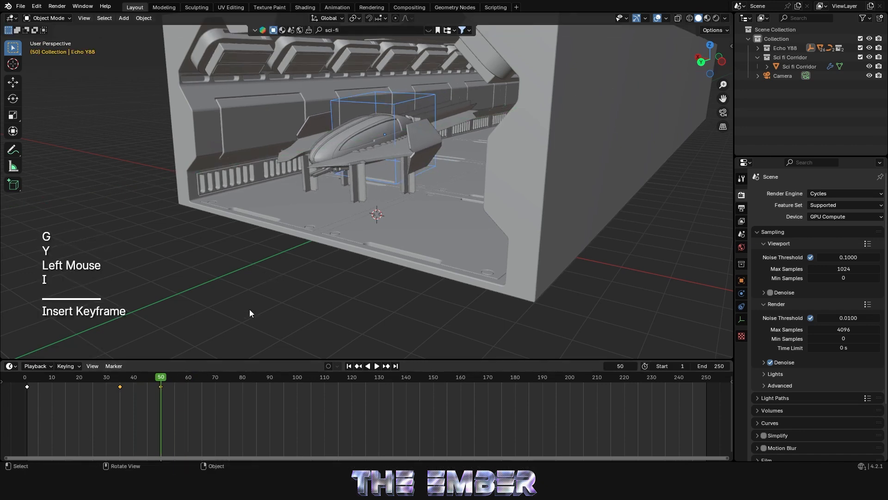
Play back the ship's tilt and forward motion from just before frame 35 to beyond frame 50
left_click(117, 383)
key("space")
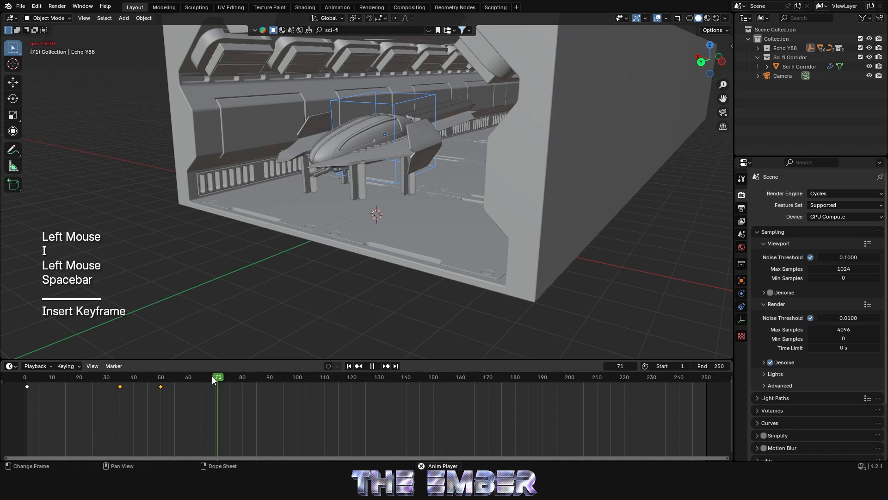
key("space")
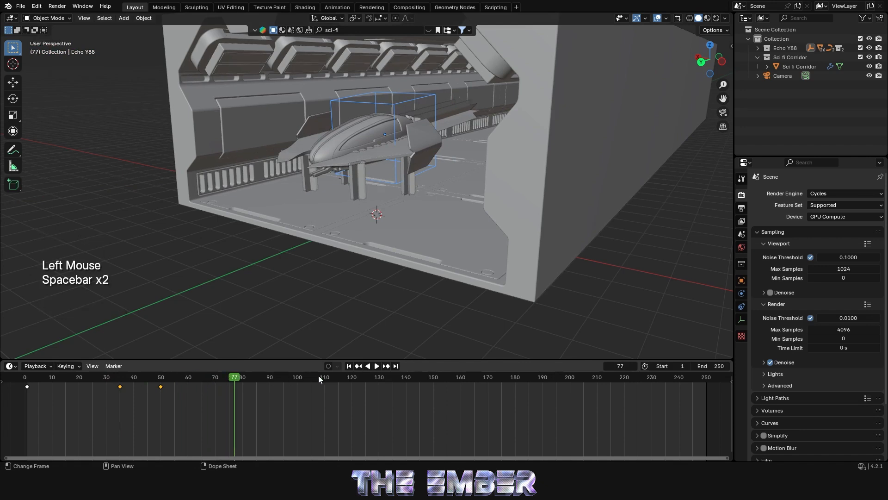
At frame 140, move the Echo Y88 parent about 48 m forward along Y, out of the corridor, and insert a keyframe
left_click(406, 379)
scroll(379, 207, "down", 2)
scroll(379, 207, "down", 1)
middle_click_drag(379, 207, 359, 218)
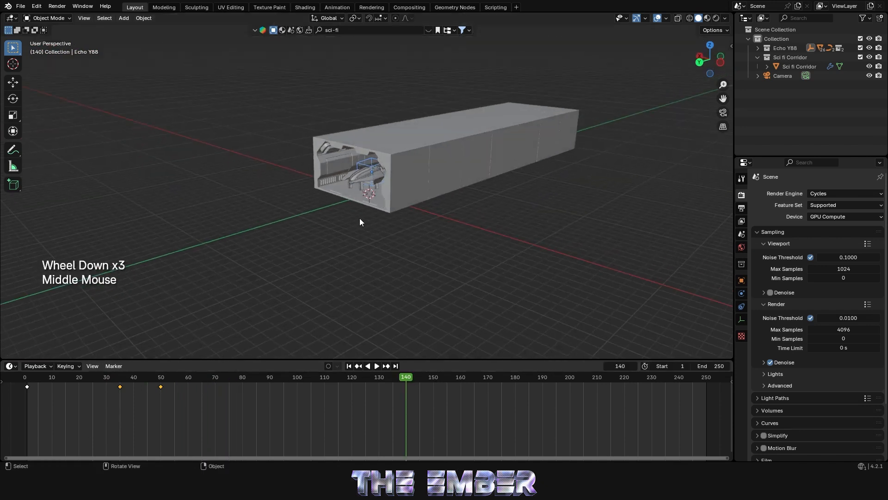
scroll(360, 218, "down", 2)
key("g")
key("y")
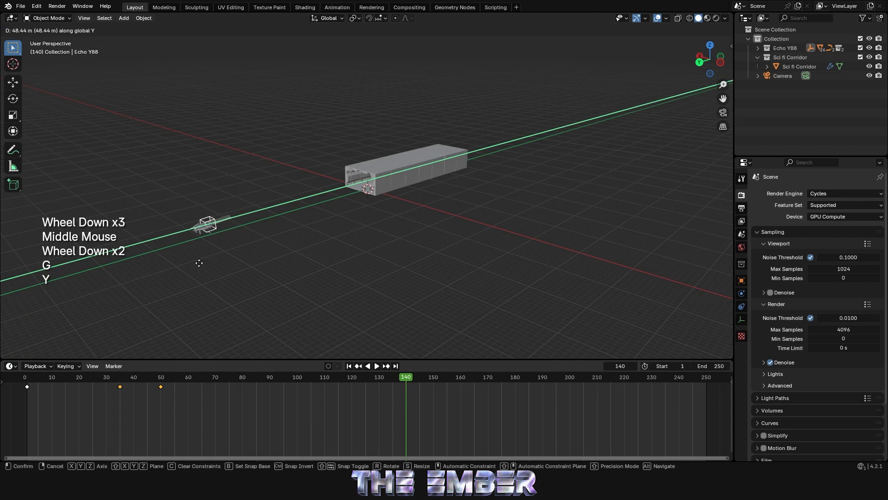
left_click(198, 262)
key("i")
Play back the ship's exit from the corridor, starting at frame 48
left_click(155, 381)
scroll(304, 187, "up", 1)
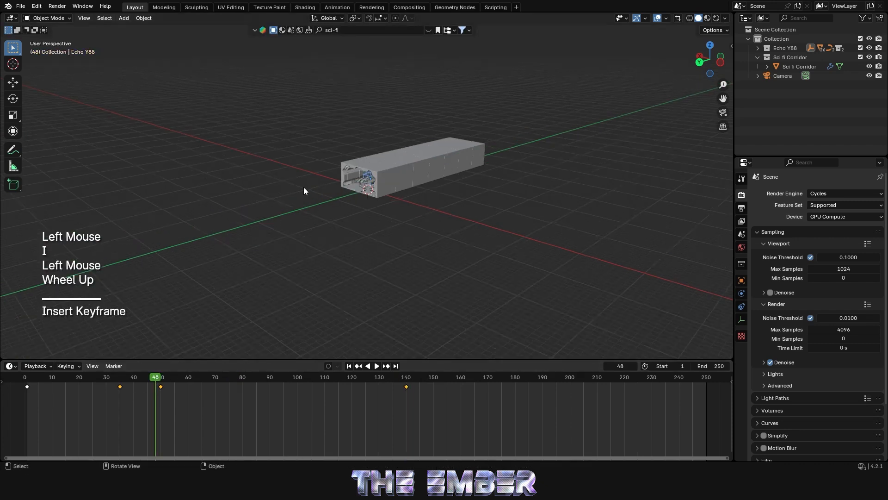
scroll(304, 187, "up", 1)
key("space")
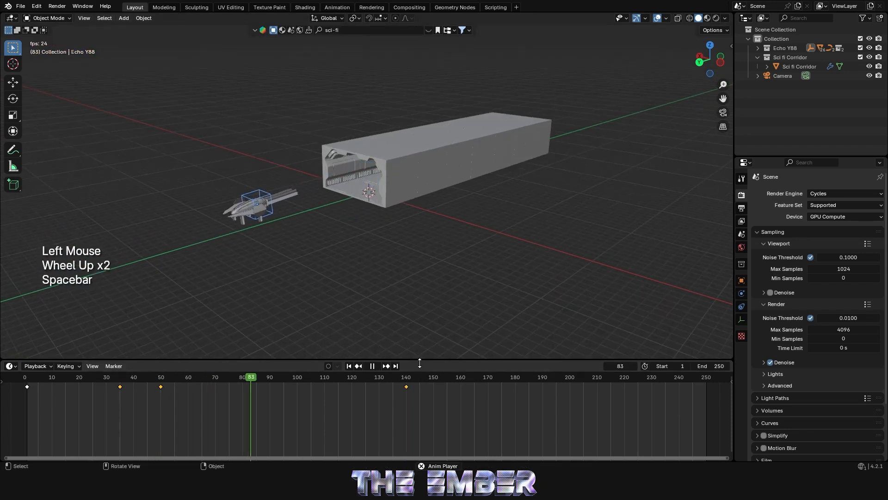
key("space")
Pull the ship back along Y toward the corridor at frame 140 and update its keyframe
left_click(407, 378)
scroll(322, 242, "down", 2)
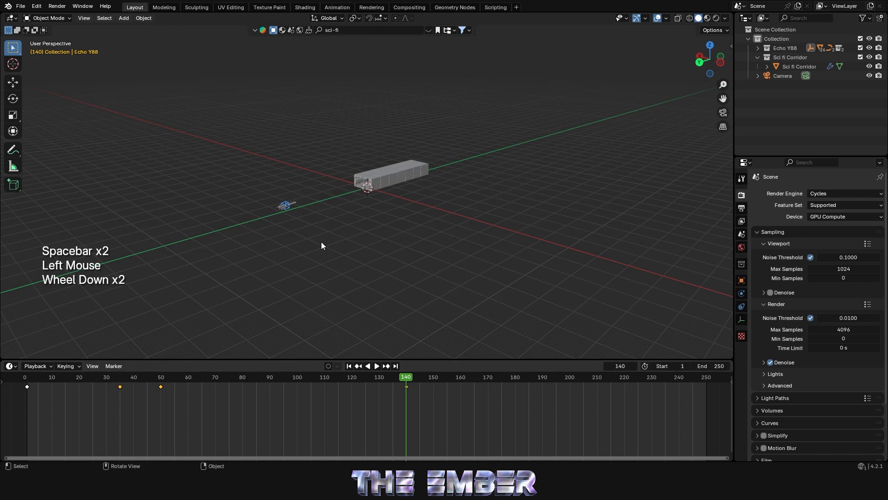
key("g")
key("y")
left_click(337, 240)
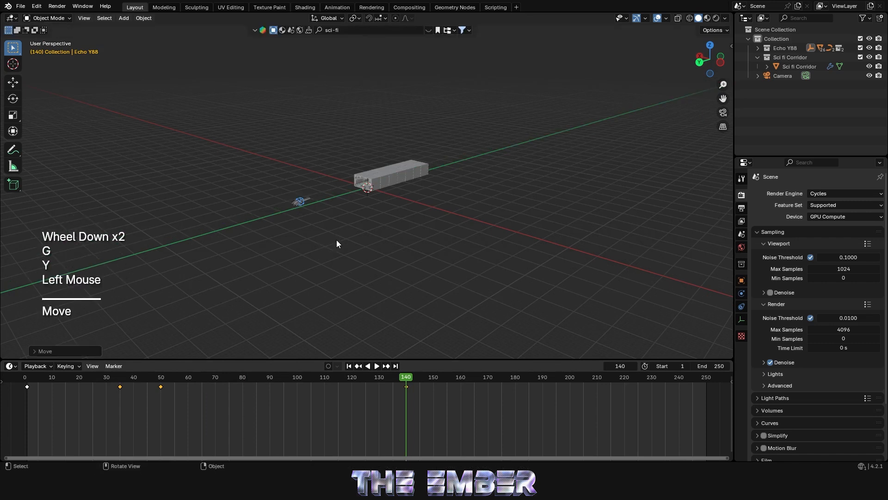
key("i")
Replay the adjusted exit flight from just before frame 50 in the perspective view
scroll(340, 238, "up", 3)
left_click(146, 382)
key("space")
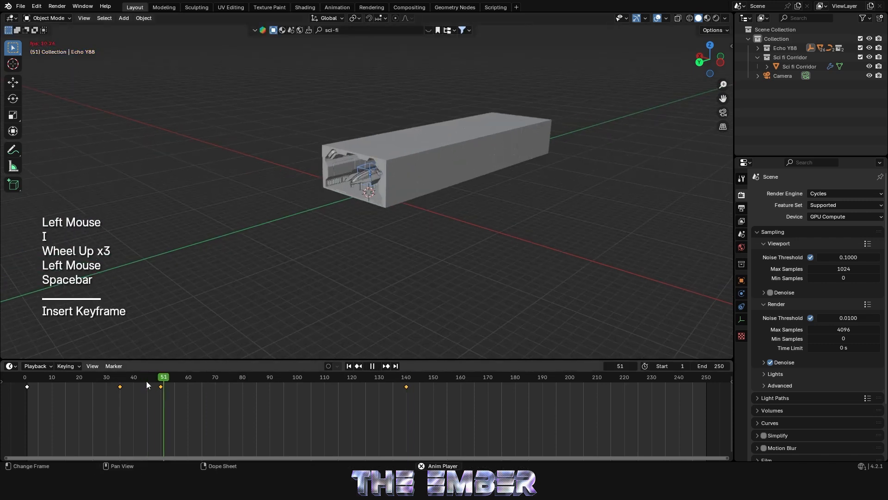
scroll(147, 384, "up", 1)
key("space")
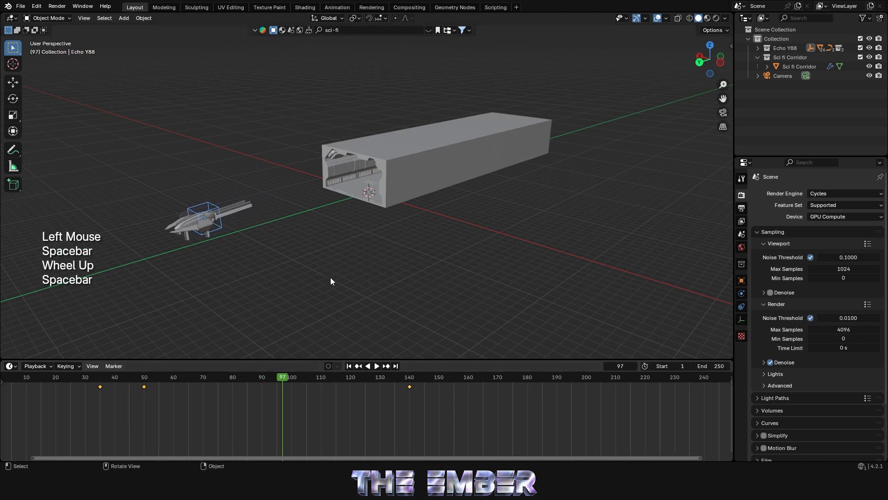
Look through the camera and play the whole flight from frame 1
key("KP_0")
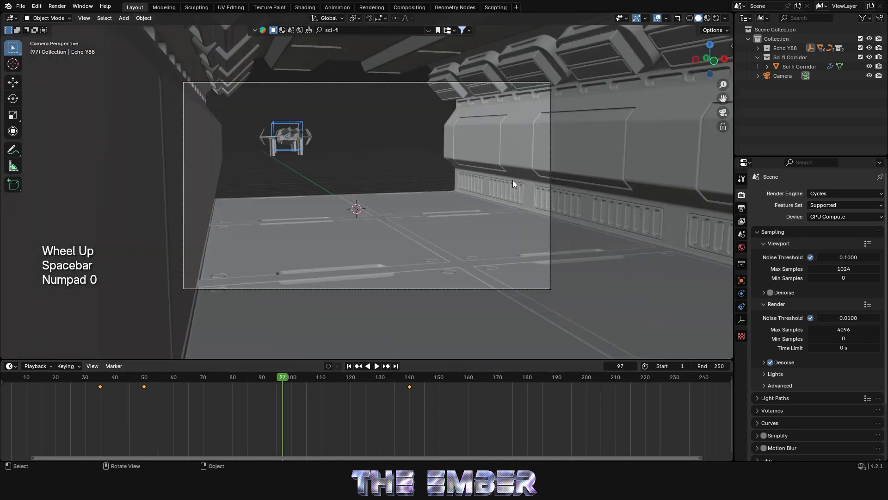
key("shift+Left")
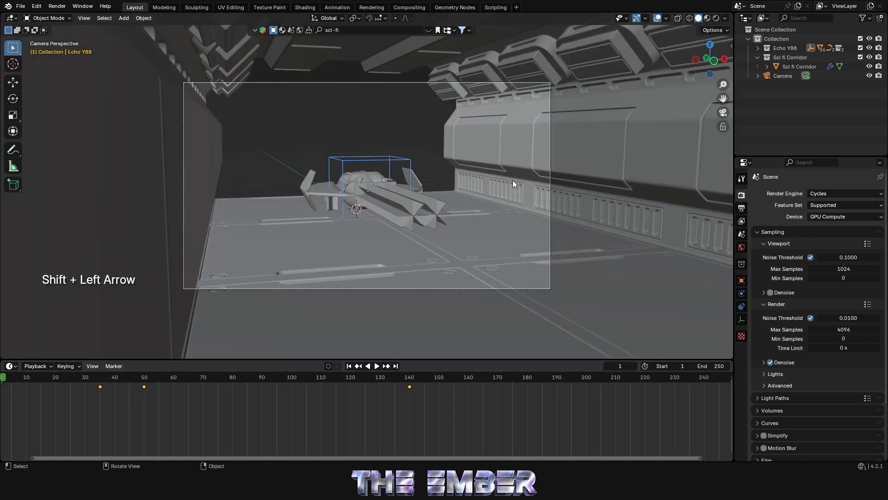
key("space")
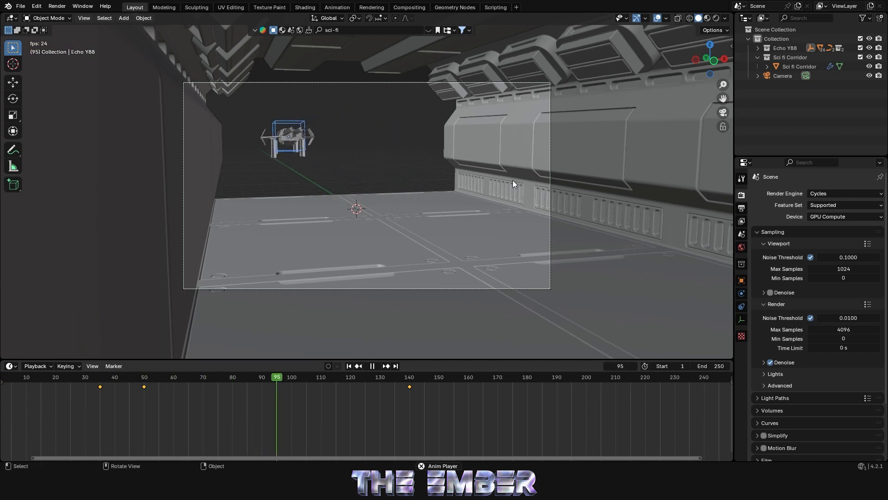
key("space")
Set the interpolation of the frame 140 keyframe to Linear
left_click(411, 377)
mouse_move(413, 379)
left_mouse_down()
mouse_move(339, 376)
mouse_move(420, 378)
mouse_move(409, 383)
left_mouse_up()
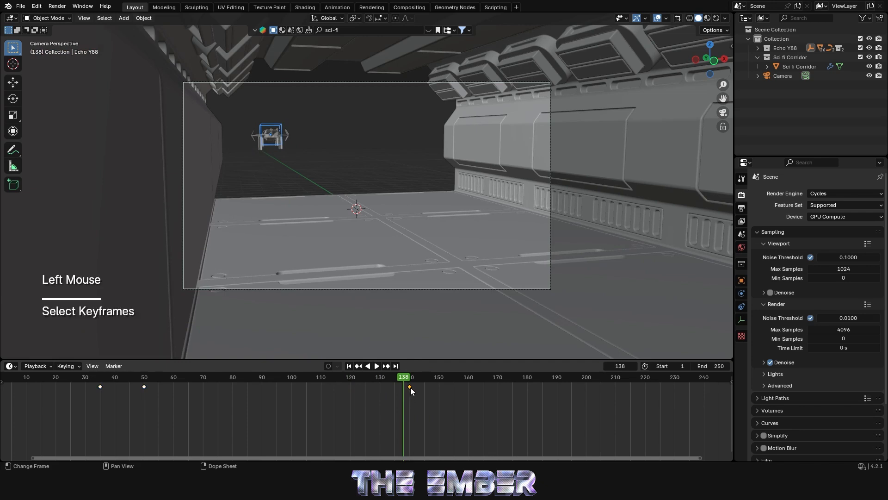
key("t")
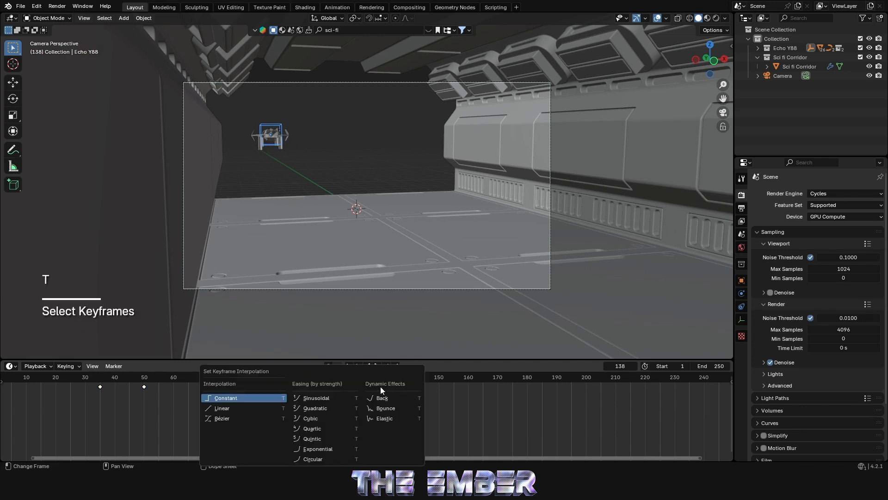
left_click(218, 408)
Go to frame 130 and set the scene's end frame to 130
left_click_drag(406, 380, 360, 379)
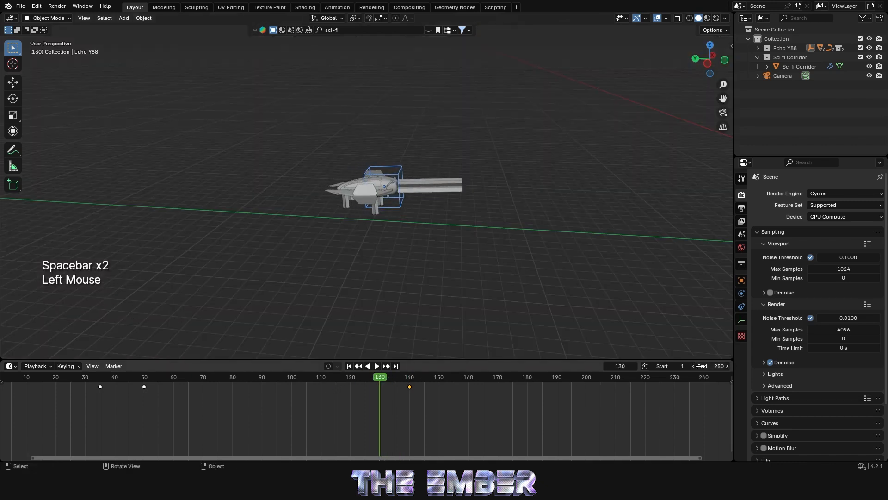
left_click(701, 366)
type("130")
key("Return")
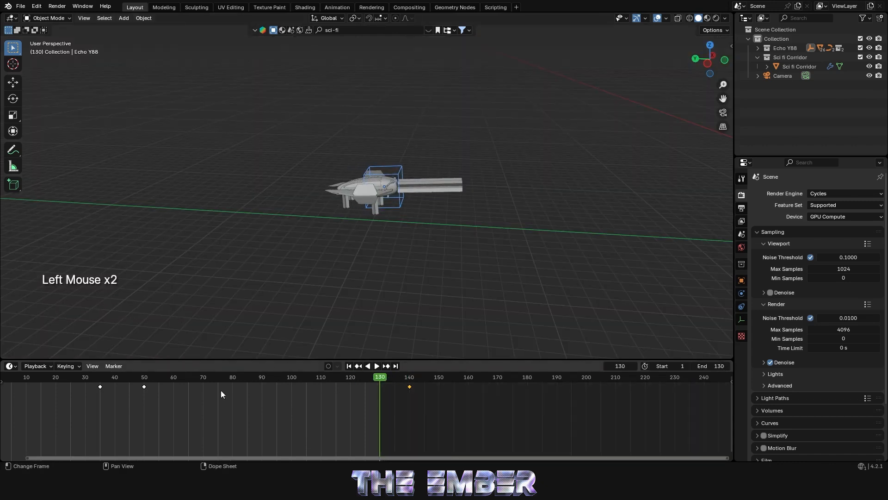
Check the ship at frame 35, then play the lift-off from frame 1 through the camera
left_click(119, 382)
left_click(100, 384)
key("KP_Decimal")
scroll(402, 293, "down", 4)
key("KP_0")
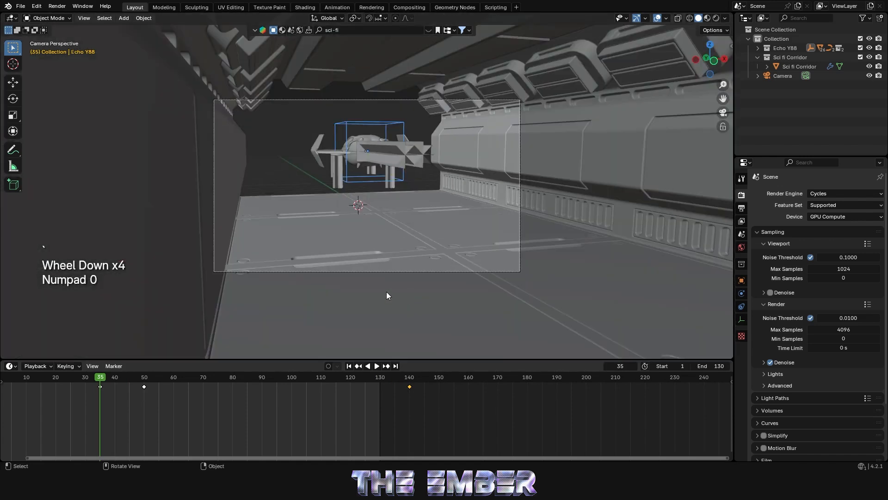
middle_click_drag(82, 421, 205, 385)
left_click(183, 376)
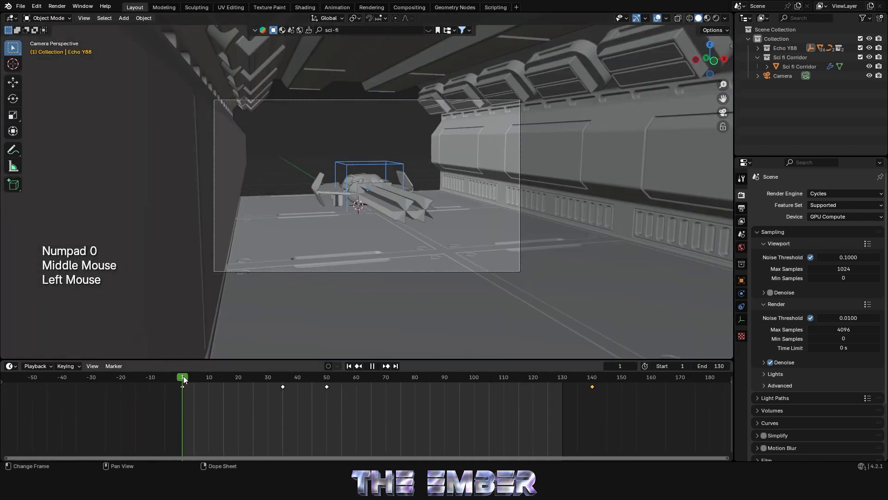
scroll(184, 377, "up", 2)
key("space")
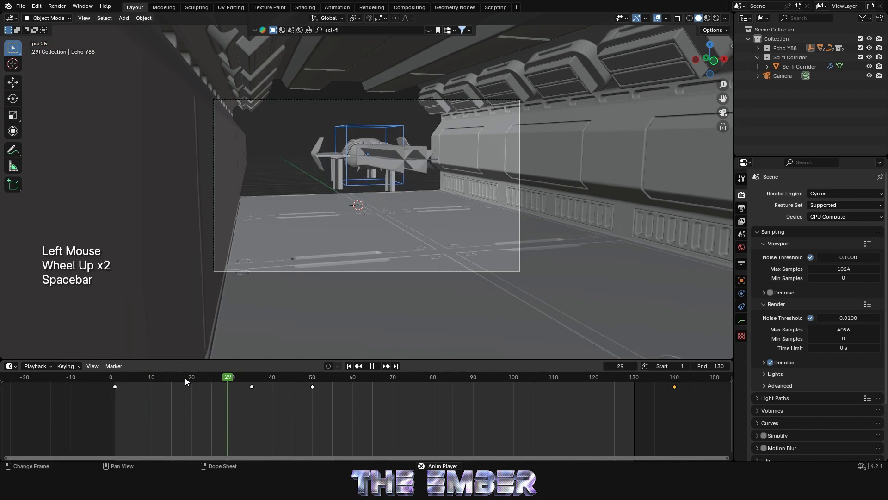
key("space")
Scrub around frame 35 and replay the ship's change from rising to flying forward
left_click_drag(234, 379, 260, 381)
left_click_drag(323, 386, 120, 399)
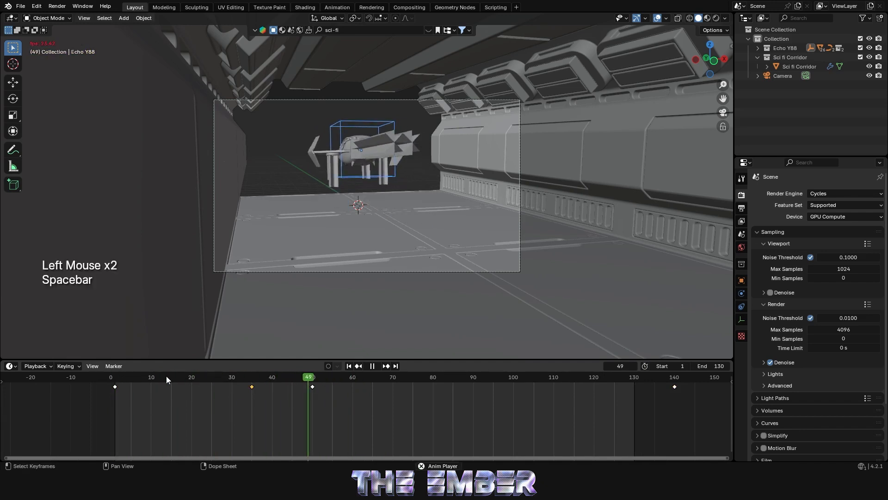
key("space")
Delete the ship's keyframe at frame 35
left_click_drag(192, 381, 260, 380)
left_click(253, 387)
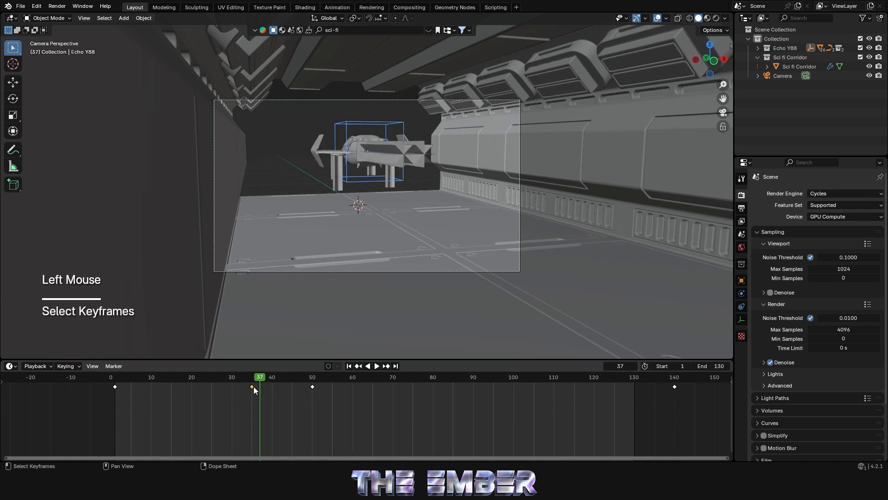
left_click(253, 386)
key("x")
left_click(253, 387)
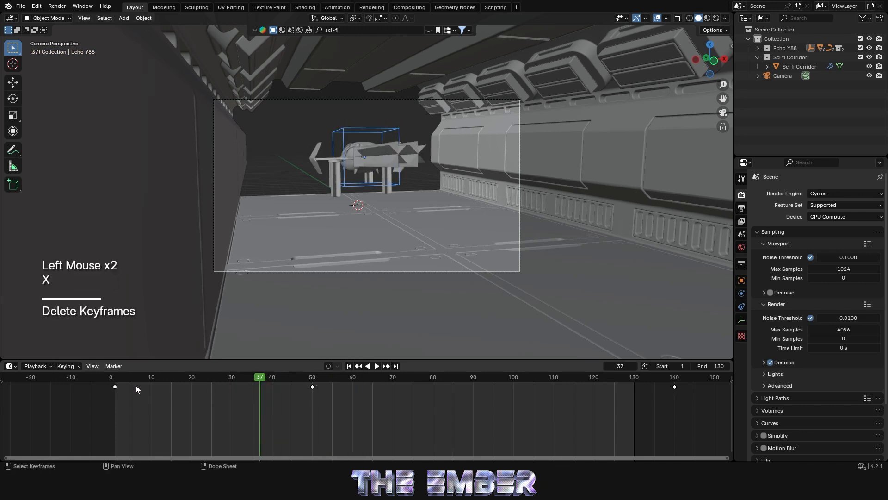
Play the animation from frame 1 to check the motion between the keyframes at frames 1 and 50
left_click_drag(135, 385, 117, 381)
key("space")
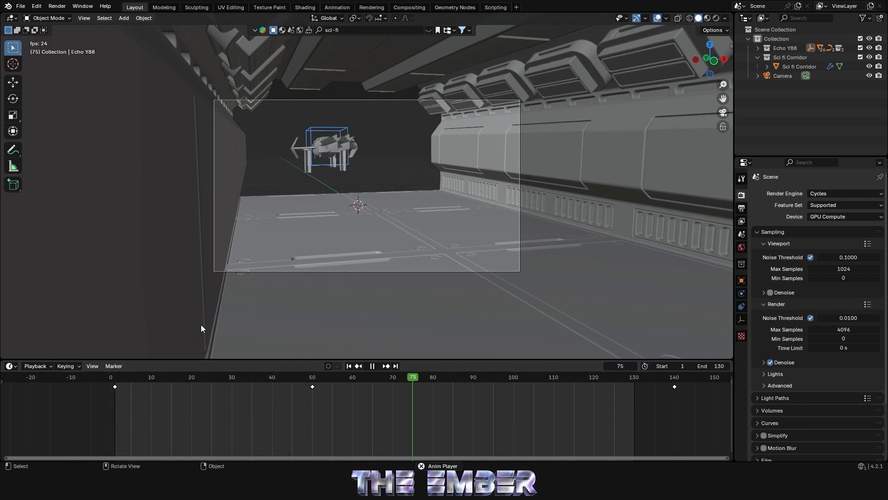
key("space")
key("space")
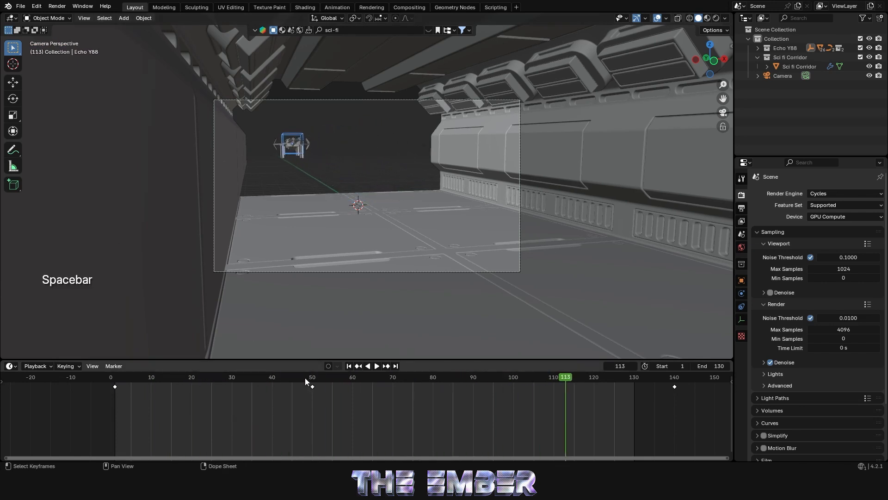
Select the frame 50 keyframe and show the ship's animation curves around it in the Graph Editor
left_click(313, 387)
key("ctrl+Tab")
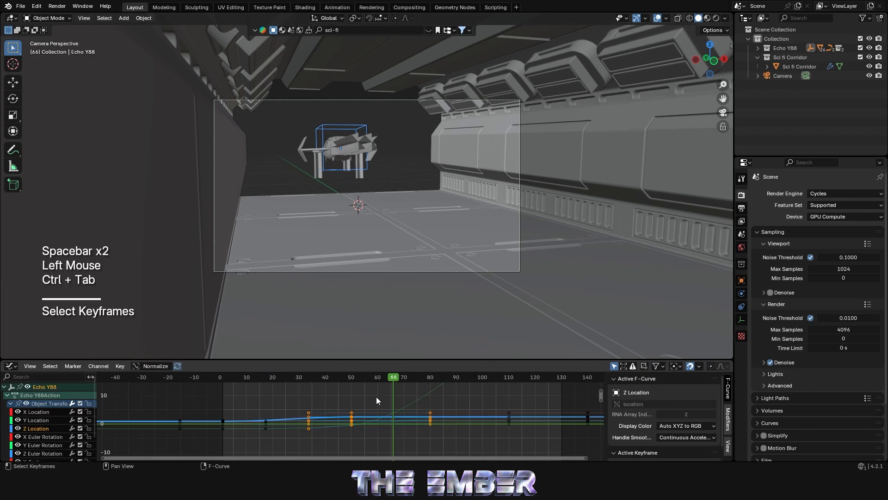
middle_click_drag(376, 416, 352, 411)
scroll(322, 412, "up", 2)
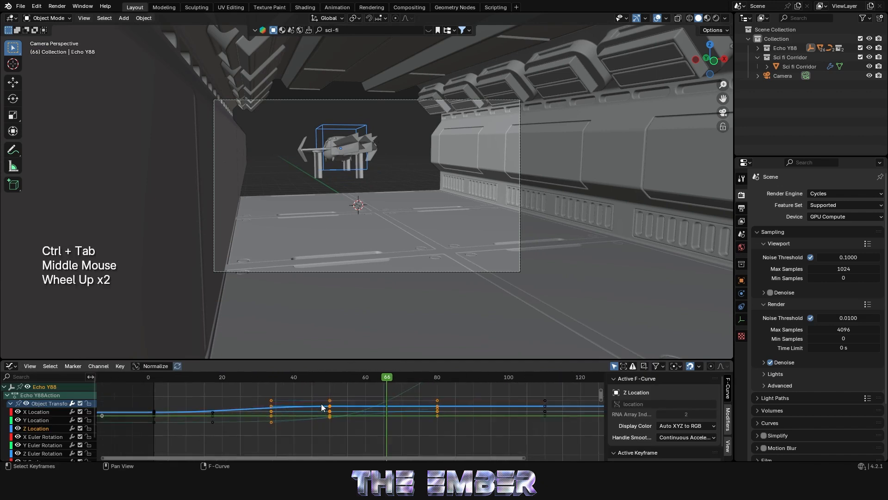
left_click(341, 435)
scroll(309, 412, "up", 2)
middle_click_drag(309, 413, 334, 427)
Select the outgoing handles of the frame 50 keys and stretch them to later frames along the time axis
left_click_drag(253, 409, 279, 440)
left_click_drag(244, 387, 287, 427)
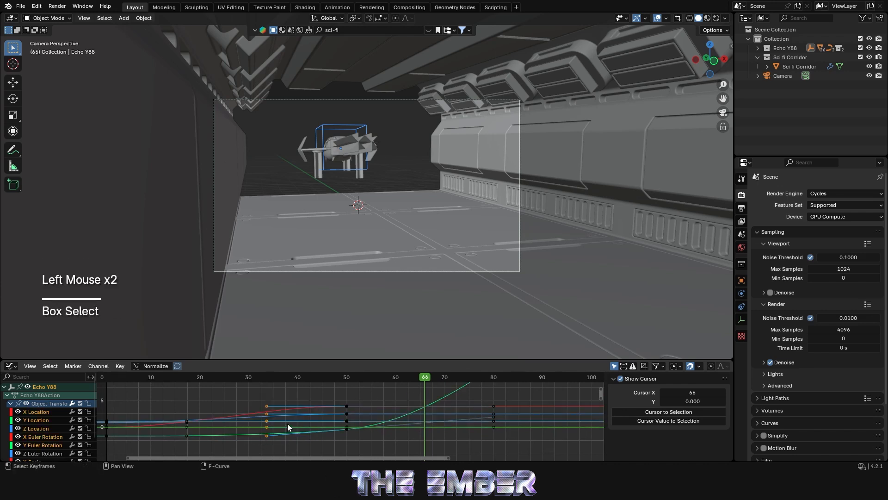
left_click_drag(484, 405, 511, 440)
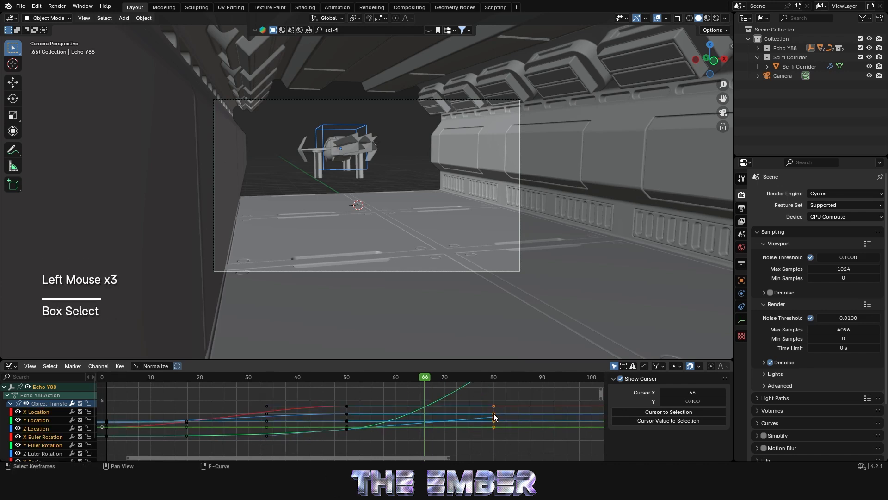
key("g")
key("y")
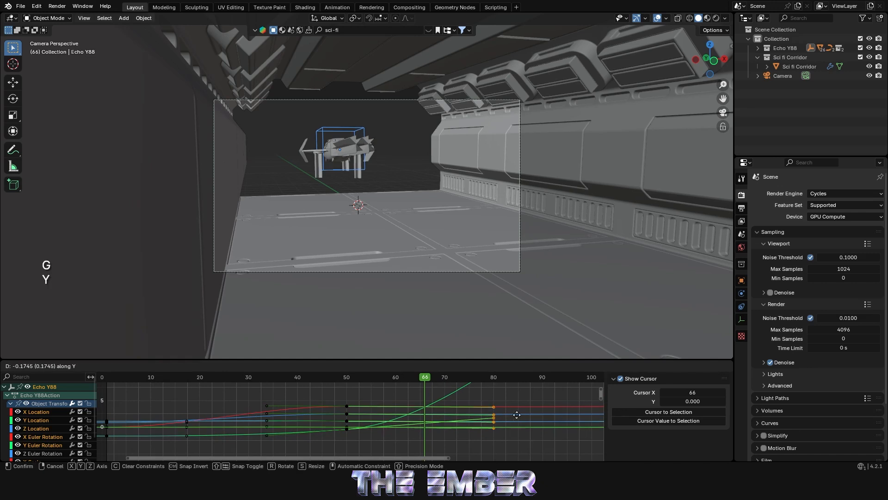
key("x")
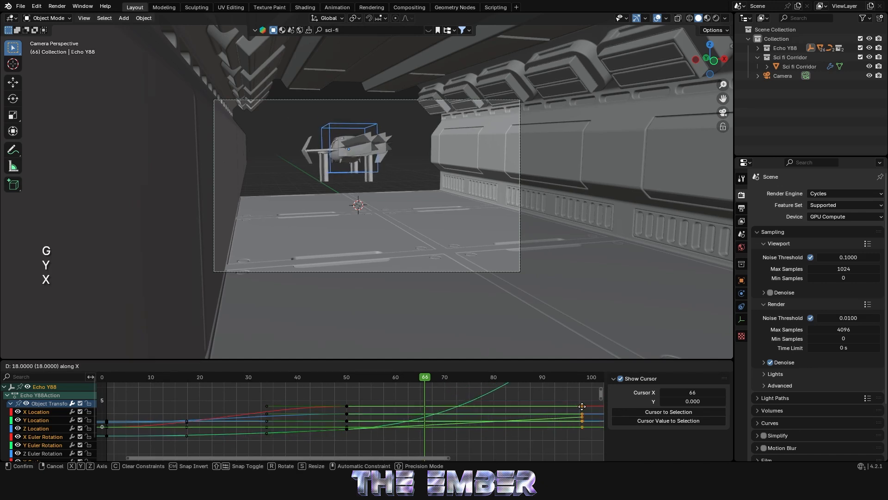
left_click(326, 405)
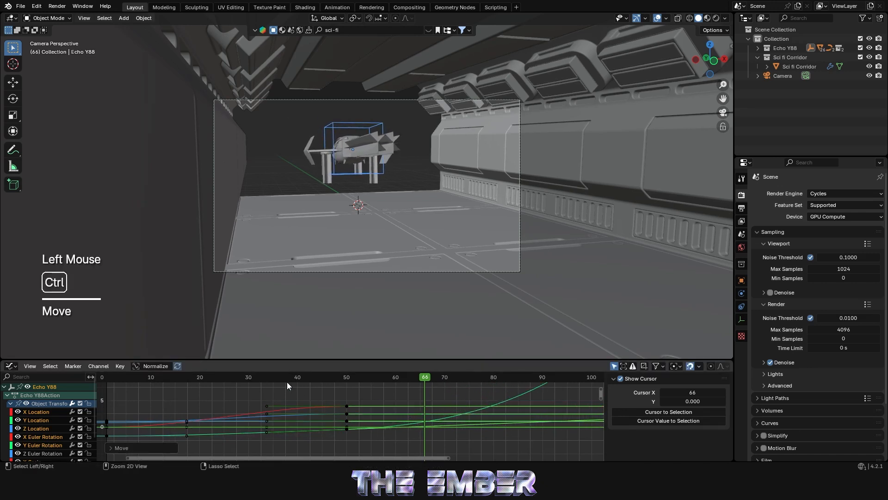
Return to the Timeline and replay the ship's acceleration out of frame 50 from two earlier frames
key("ctrl+Tab")
left_click(262, 378)
key("space")
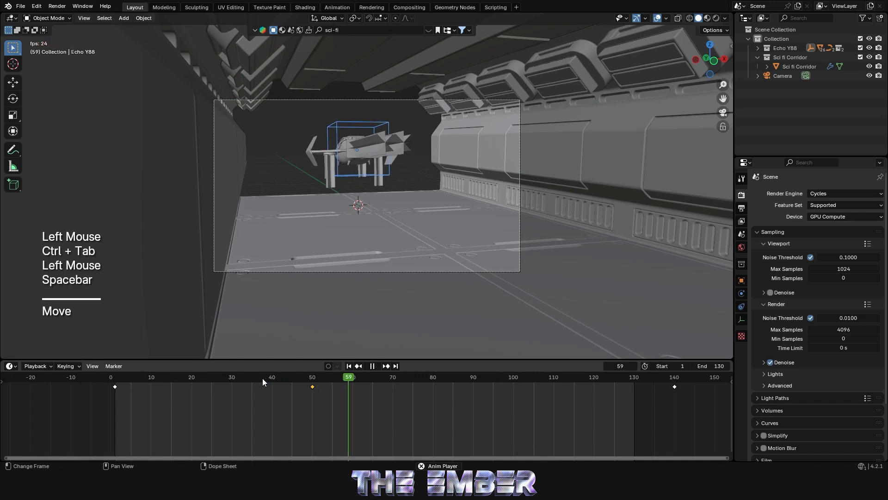
key("space")
left_click(212, 378)
key("space")
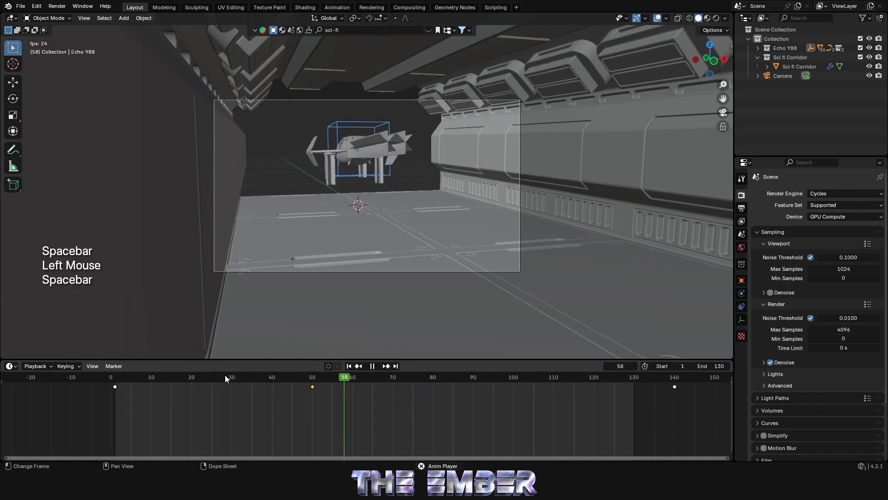
key("space")
In the Graph Editor, select the incoming handles of the frame 50 keys and stretch them to earlier frames
key("ctrl+Tab")
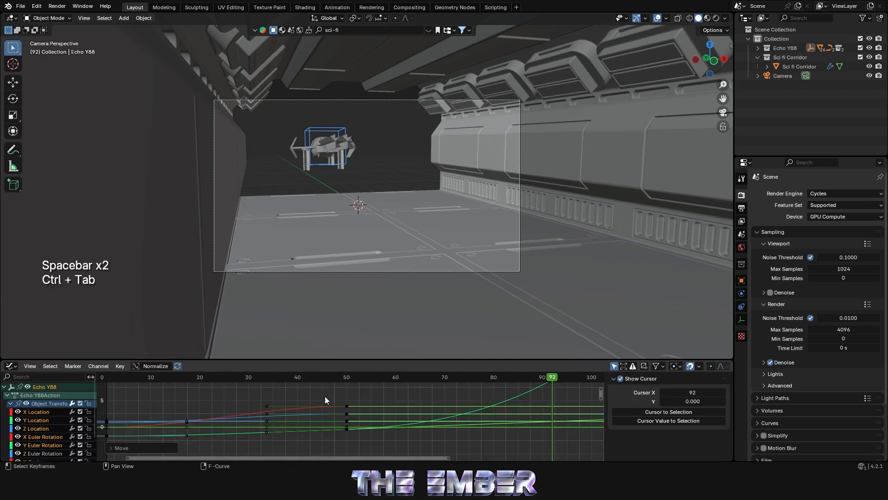
left_click_drag(254, 401, 295, 439)
key("g")
key("y")
key("x")
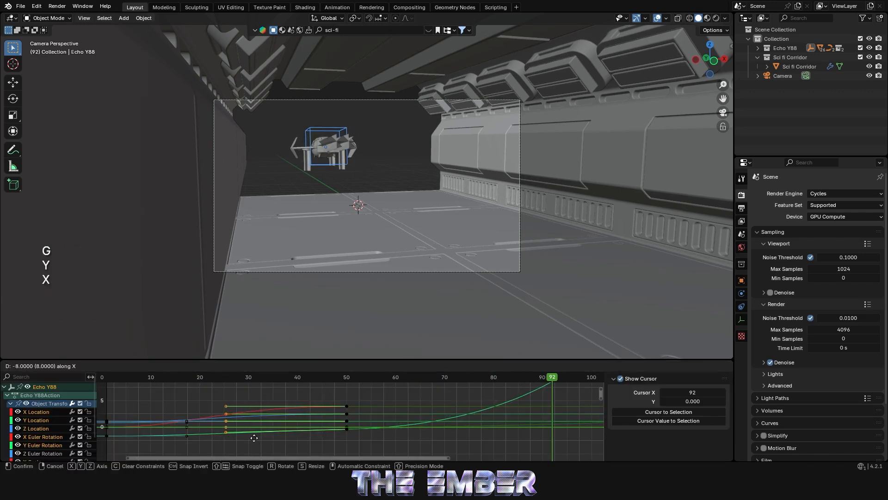
left_click(207, 388)
Return to the Timeline and play the reshaped animation from frame 1
key("ctrl+Tab")
left_click(153, 376)
key("shift+Left")
key("space")
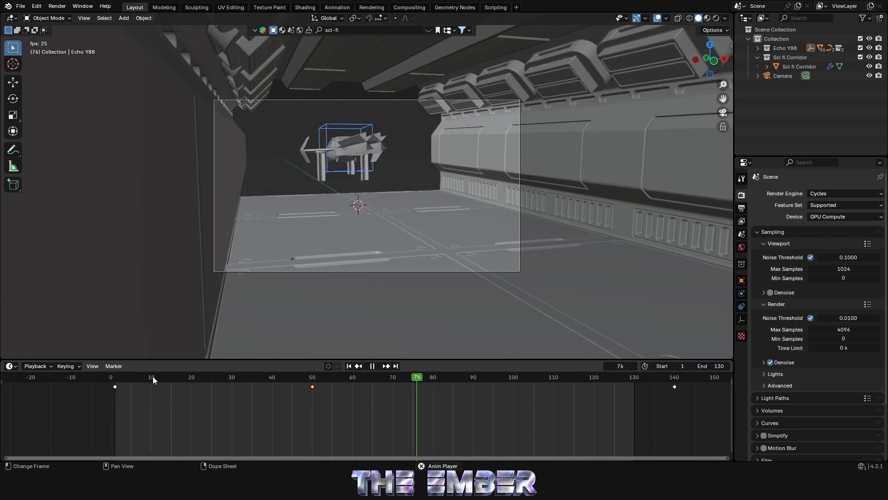
Stop playback and, in the Graph Editor, shorten the incoming handles of the frame 50 keys to about frame 35 along the time axis
key("space")
key("ctrl+Tab")
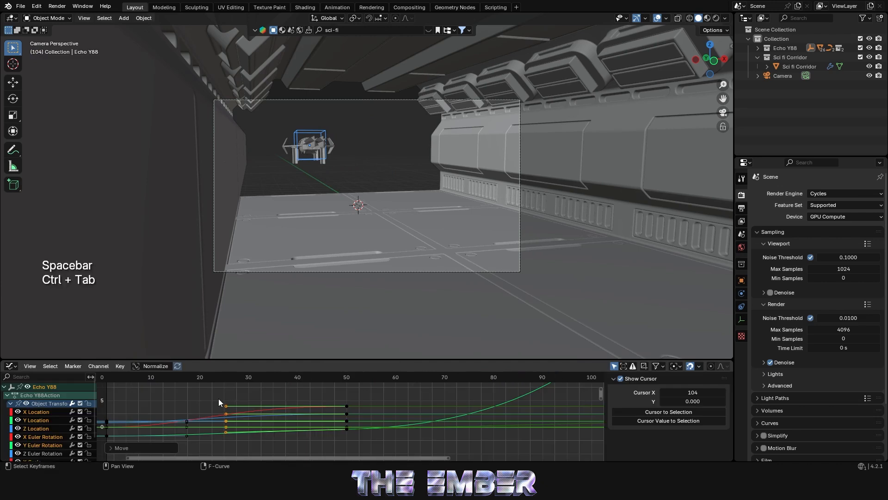
key("g")
key("y")
key("x")
left_click(258, 402)
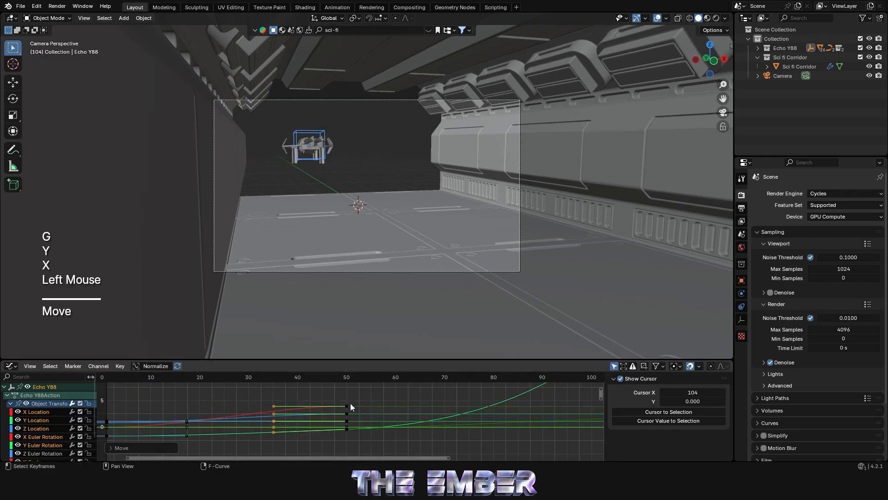
Select the outgoing handles of the frame 50 keys and pull them back to about frame 95 along the time axis
scroll(350, 403, "down", 2)
left_click_drag(554, 395, 564, 435)
key("g")
key("c")
left_click(561, 433)
key("g")
key("x")
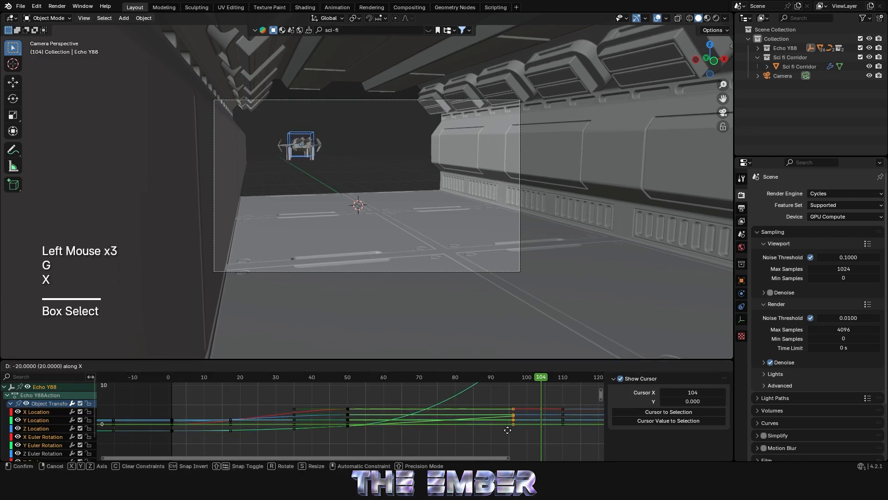
left_click(500, 429)
Replay the ship's flight from frame 26 to check the adjusted curves
left_click(261, 379)
key("space")
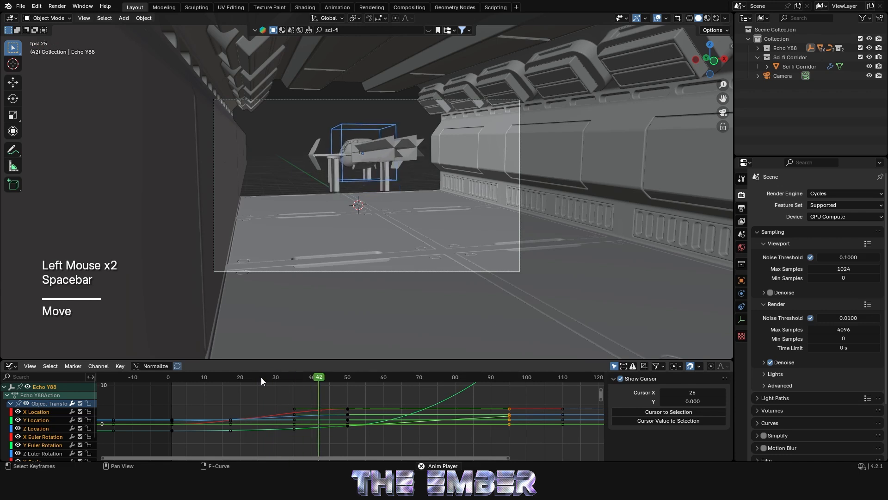
key("space")
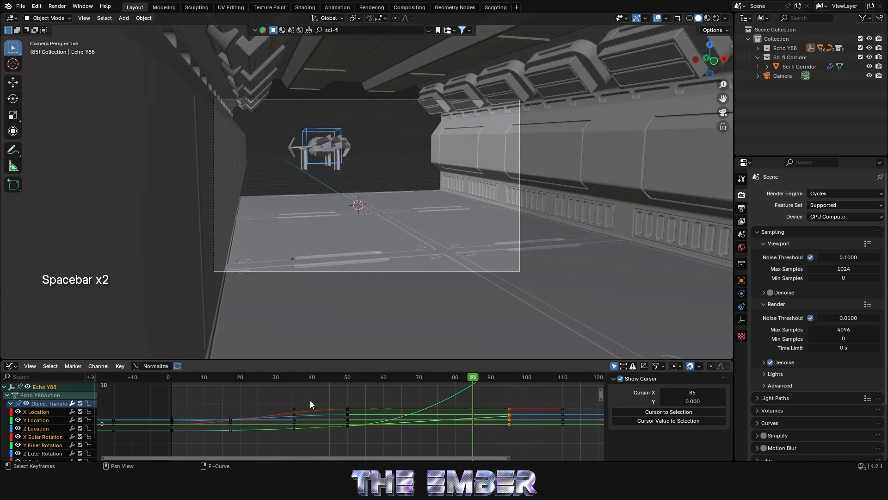
Return to a shorter Timeline and insert a keyframe for the camera at frame 1
key("ctrl+Tab")
left_click_drag(257, 361, 255, 387)
left_click_drag(255, 388, 252, 408)
left_click(252, 405)
left_click(790, 75)
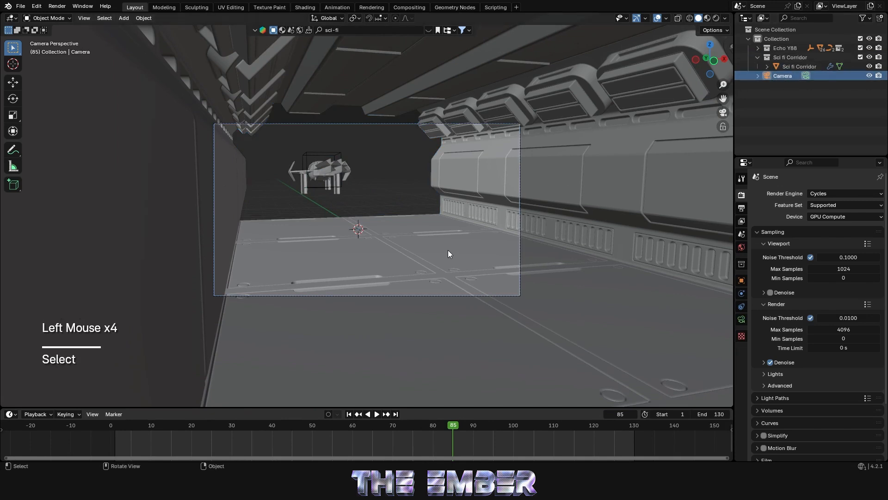
key("shift+Left")
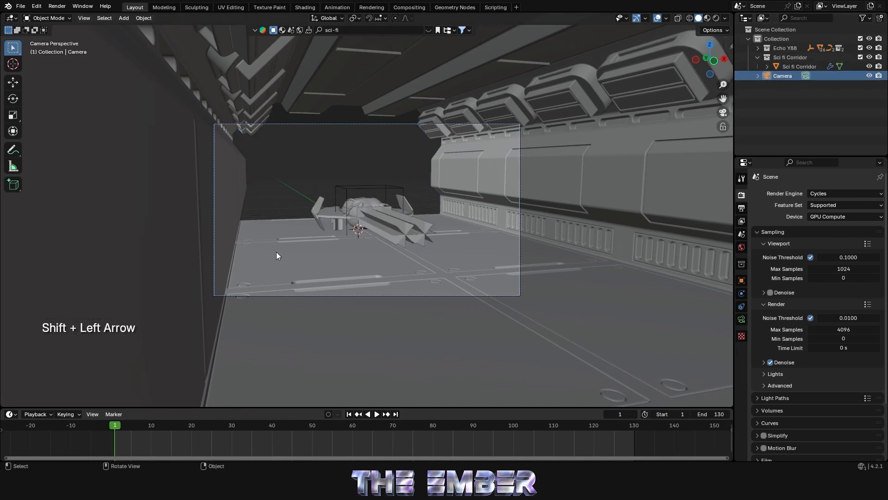
key("i")
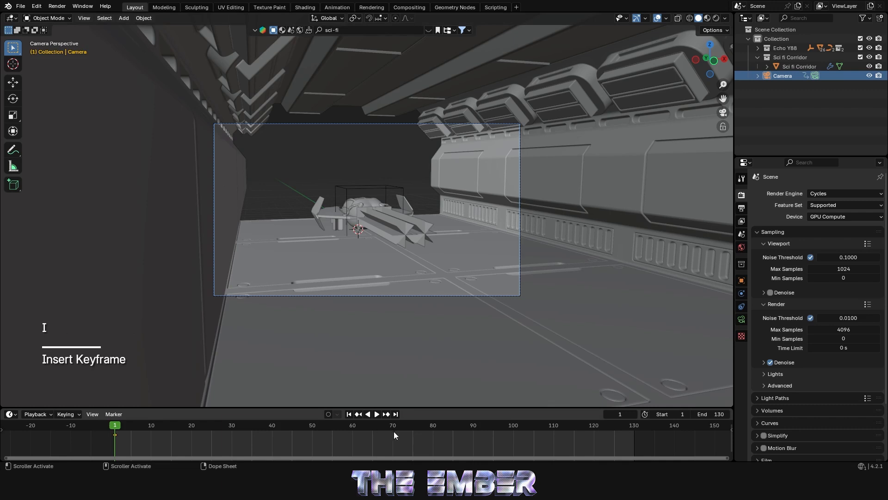
At frame 130, move the camera sideways in the corridor and rotate it around the global Z axis toward the departing ship
left_click(634, 428)
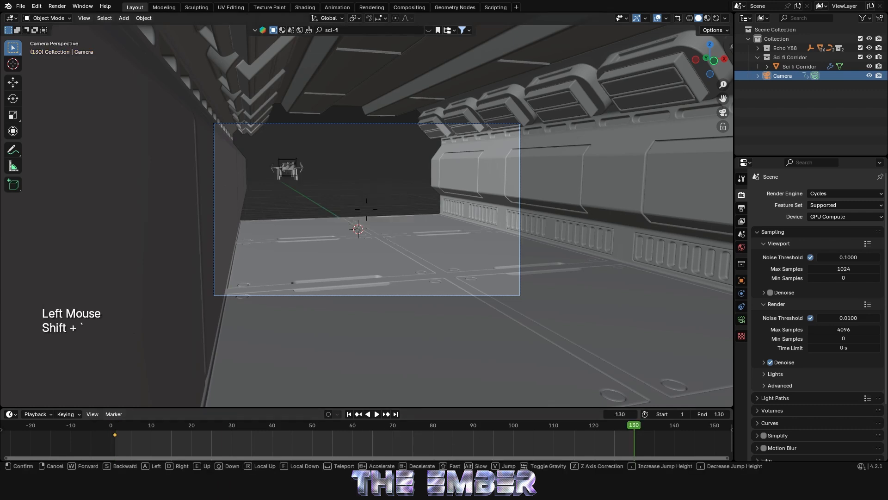
key("Escape")
key("g")
left_click(442, 211)
key("r")
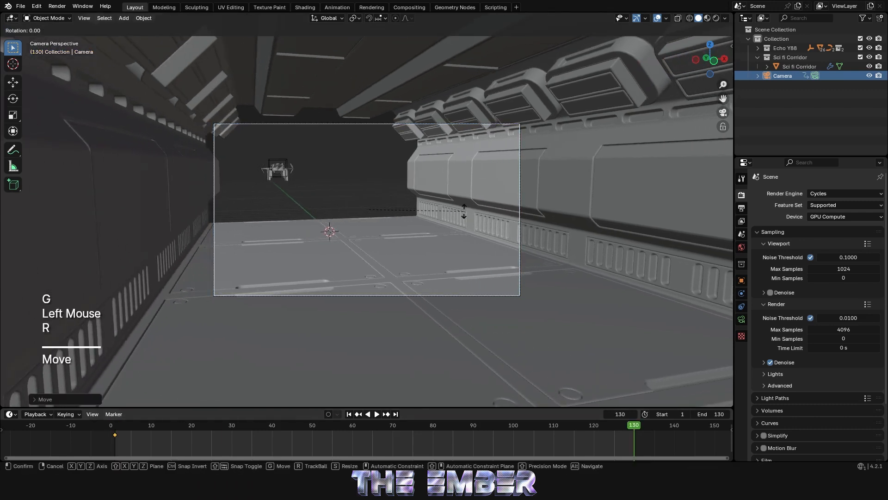
key("z")
left_click(429, 222)
Shift the camera along Z, tilt it about 6° around the global X axis, and insert a keyframe at frame 130
key("g")
key("z")
left_click(423, 262)
key("r")
key("x")
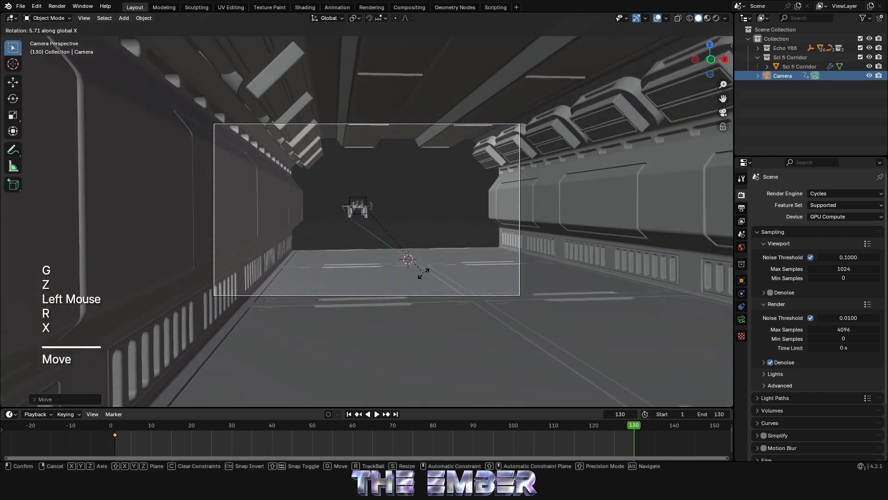
left_click(425, 277)
key("i")
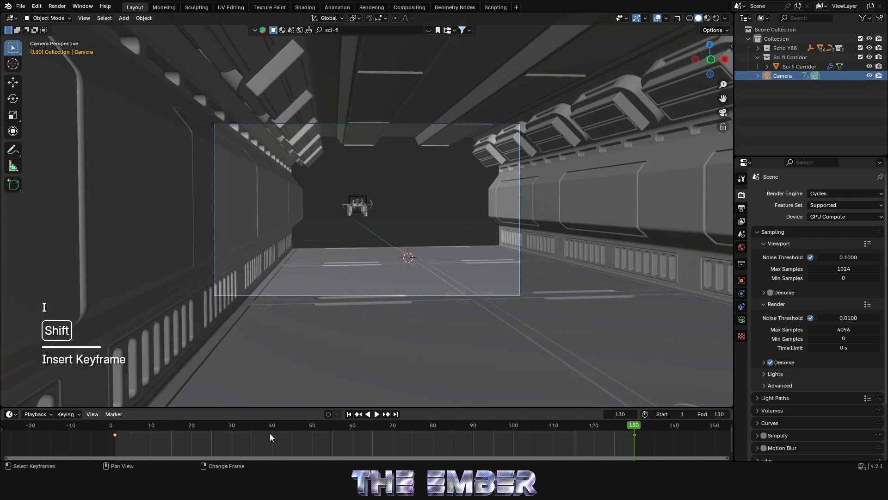
Play and scrub the camera move between frames 1 and 130 to review its motion
key("shift+Left")
key("space")
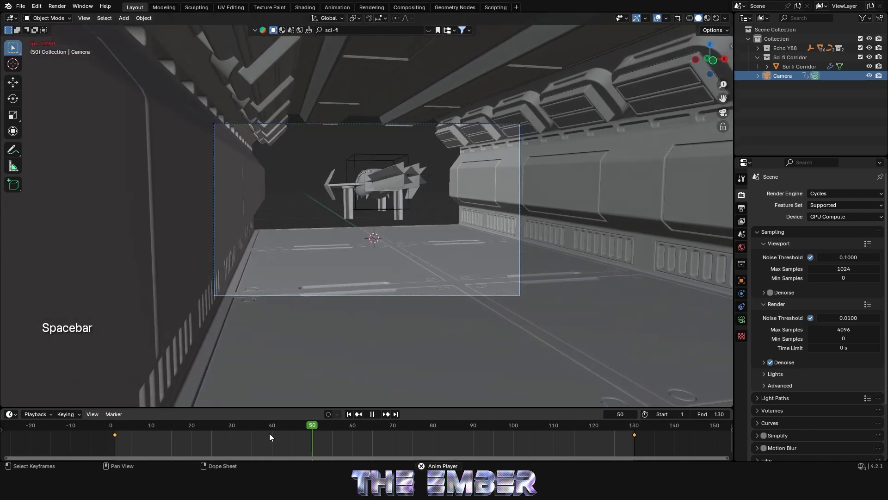
key("space")
left_click_drag(130, 429, 115, 426)
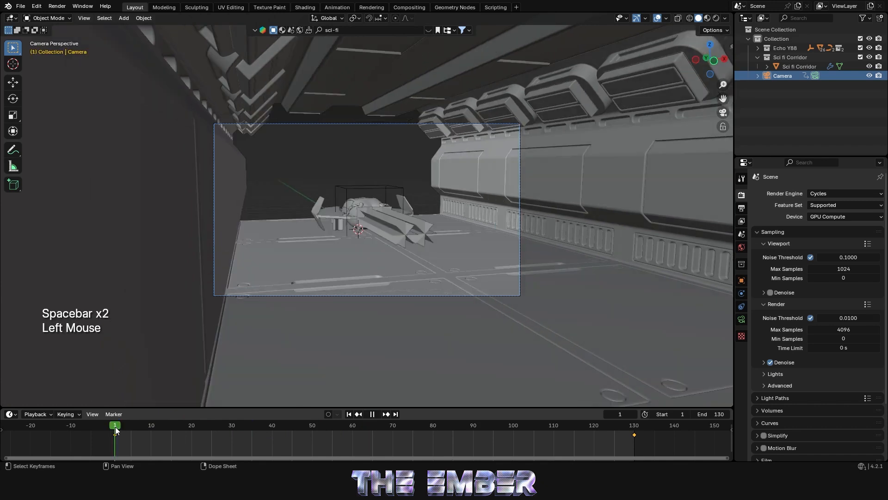
key("space")
key("space")
key("space")
left_click(584, 424)
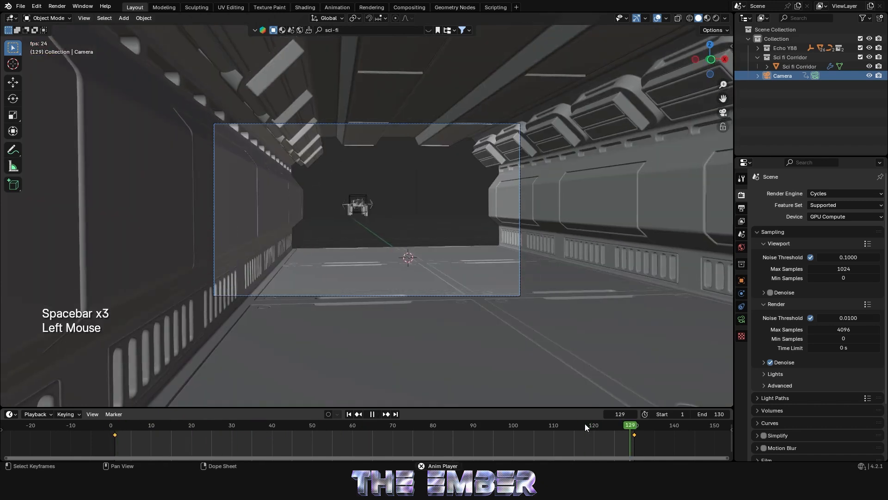
key("space")
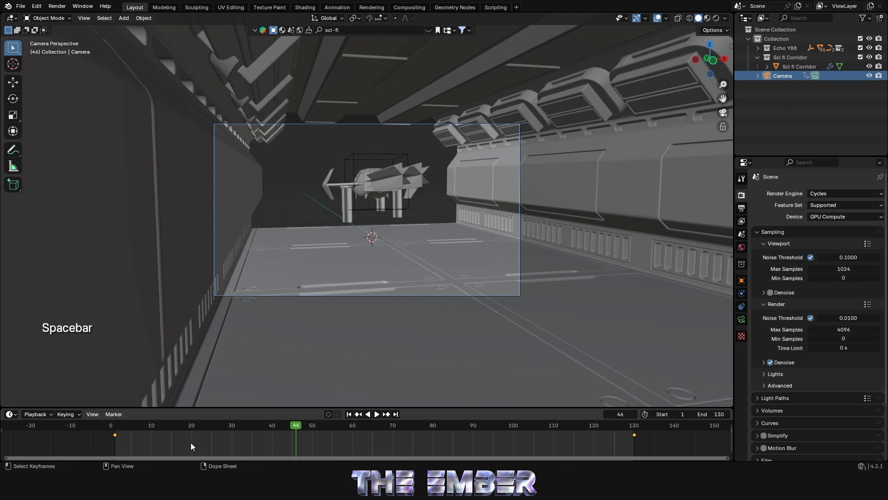
Set the camera keyframes' interpolation to Linear and replay the animation from frame 1
key("t")
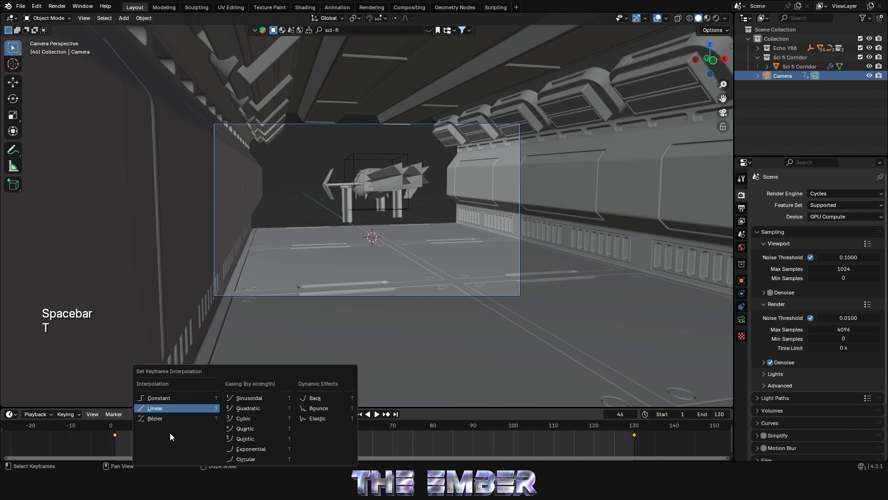
left_click(159, 410)
left_click(116, 426)
key("space")
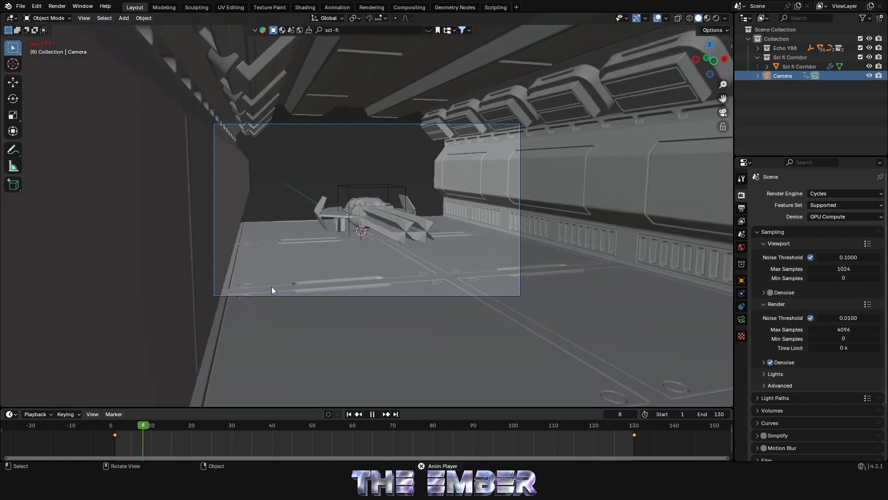
key("space")
Leave the camera view and show the ship at frame 1 in Rendered shading from the back orthographic view
key("KP_0")
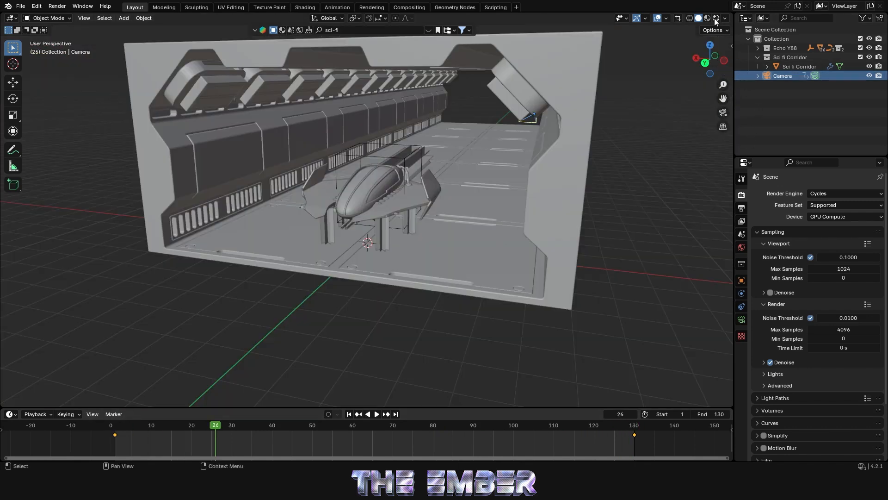
left_click(575, 131)
left_click(706, 63)
scroll(433, 202, "up", 2)
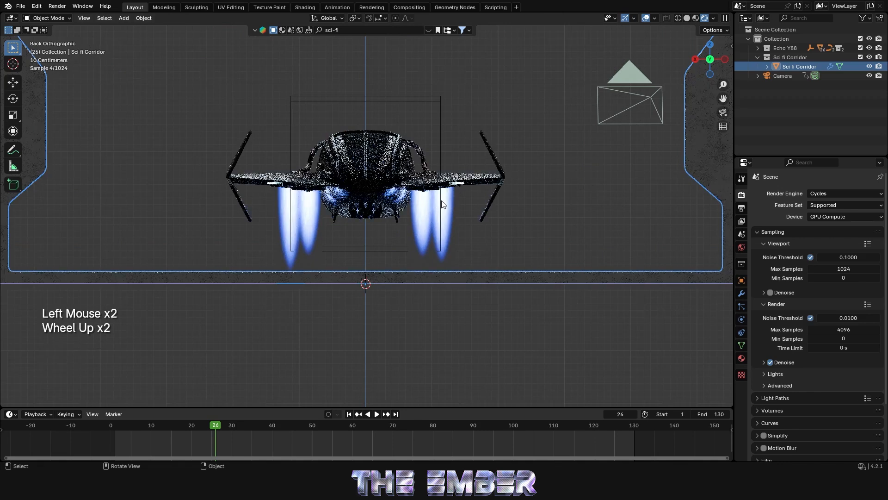
key("shift+Left")
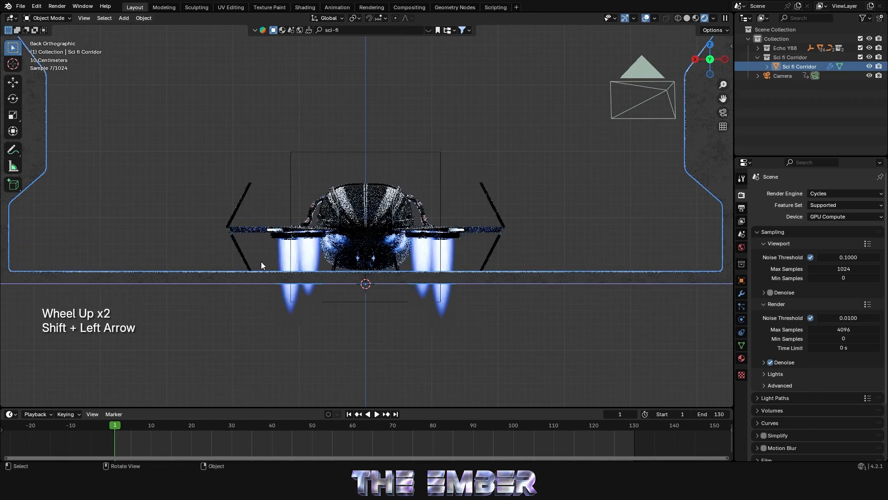
Select an outer bottom thruster of the ship, inspect the flames from above, and return to the back view
left_click(276, 248)
left_click(459, 250)
middle_click_drag(456, 256, 447, 174)
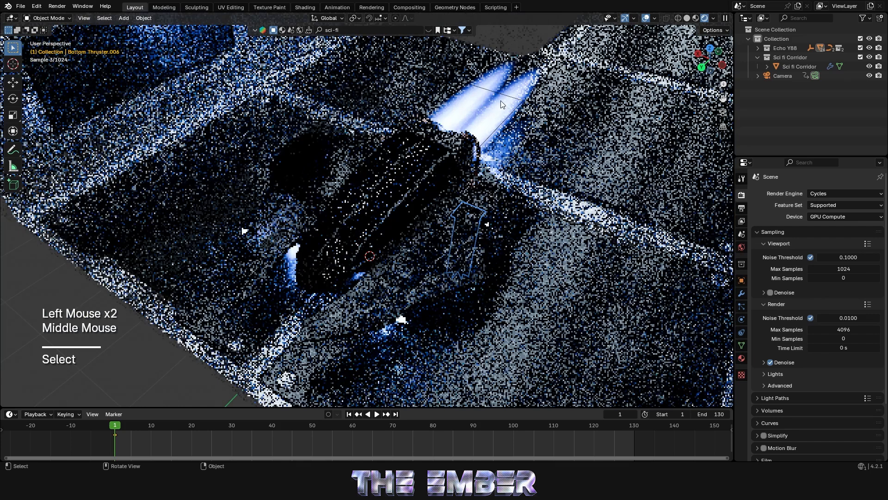
left_click(723, 112)
left_click(706, 58)
Split the 3D viewport side by side and turn the new area into a Shader Editor with its sidebar hidden
left_click_drag(68, 408, 65, 420)
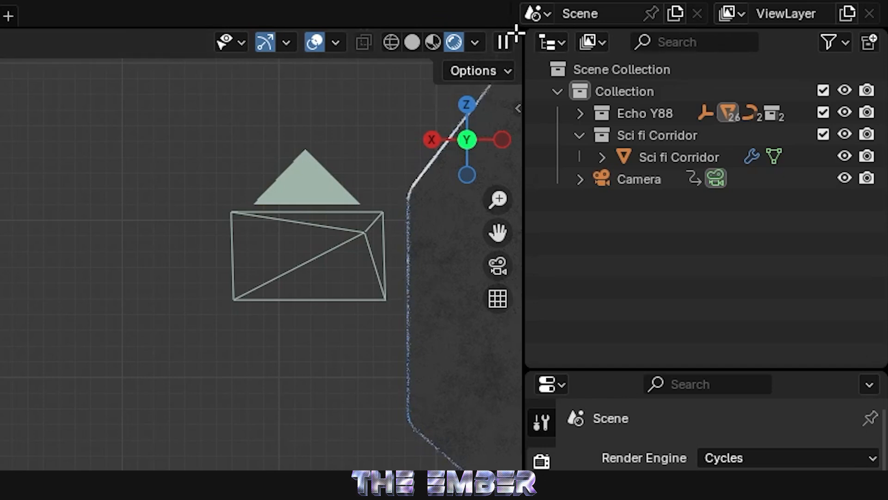
left_click_drag(515, 32, 393, 42)
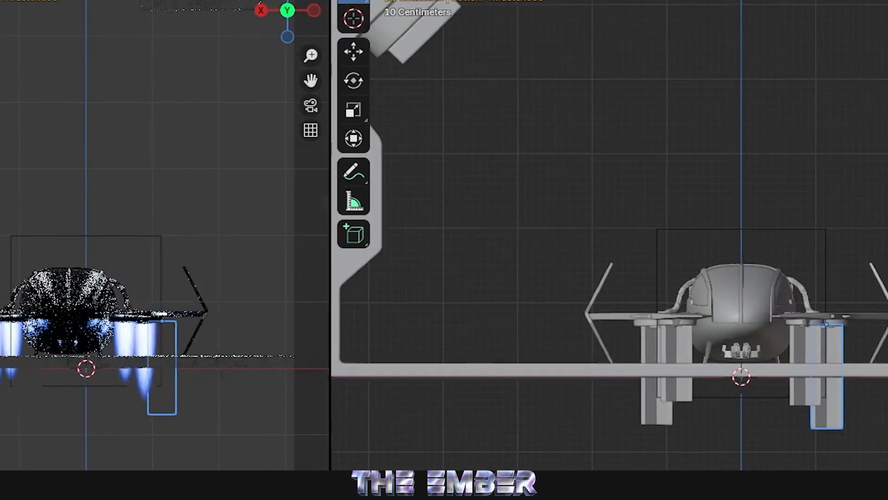
left_click(285, 18)
left_click(286, 107)
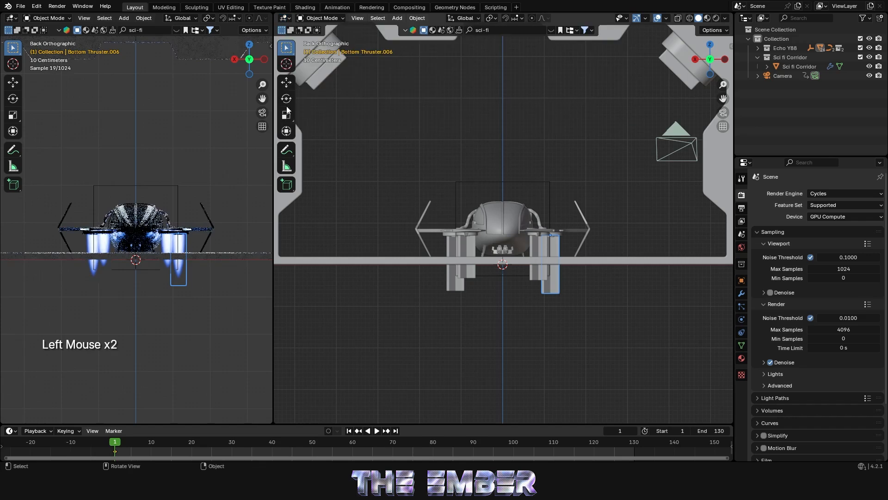
left_click(286, 19)
left_click(292, 104)
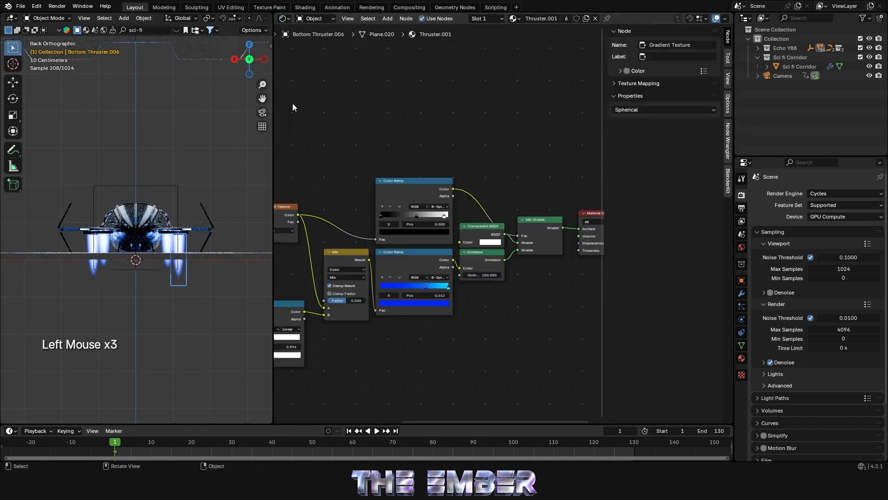
key("n")
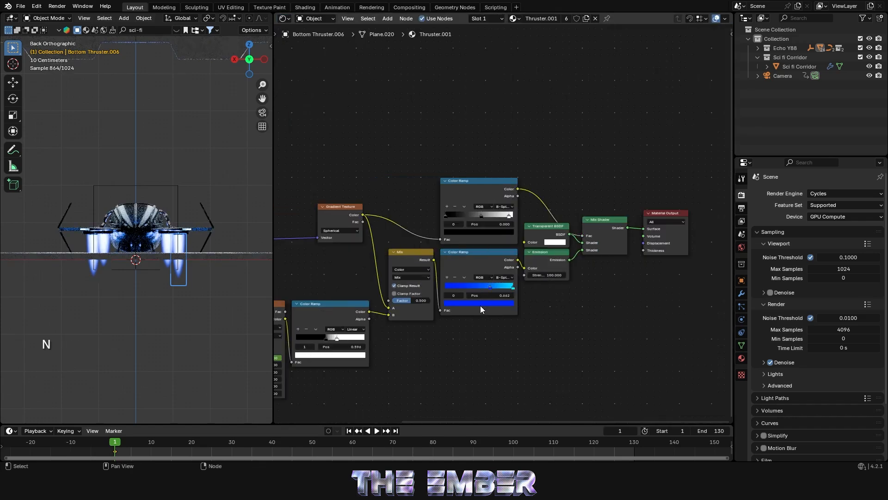
Test a Z location of -0.76 m in the thruster material's Mapping node and reset it to 0 m
middle_click_drag(462, 327, 574, 255)
scroll(131, 260, "up", 2)
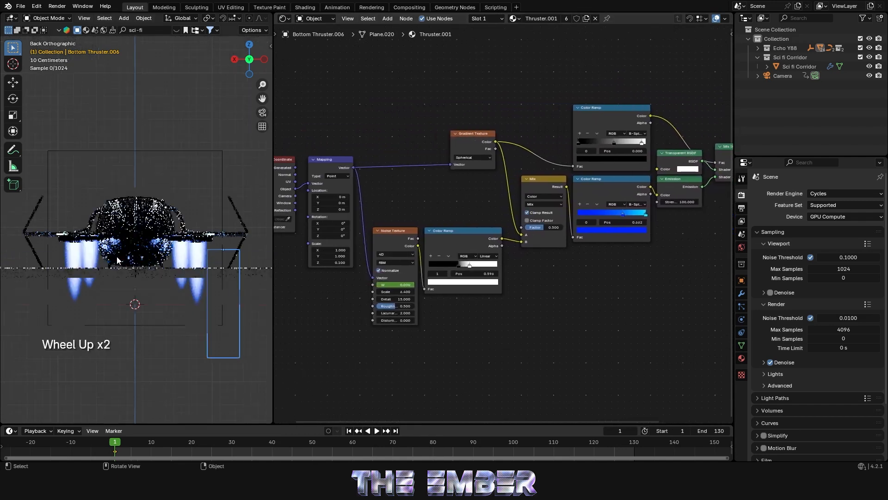
left_click_drag(325, 210, 285, 209)
middle_click_drag(232, 217, 192, 252)
scroll(213, 231, "down", 2)
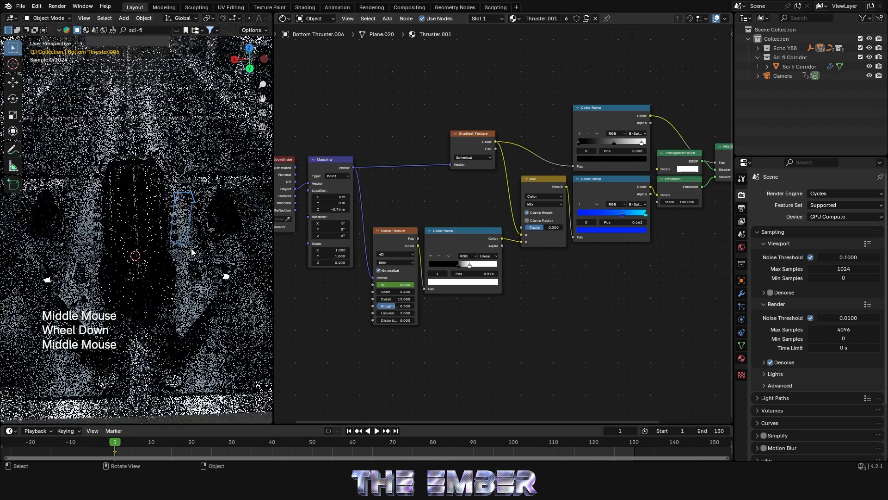
left_click_drag(336, 209, 339, 209, "shift")
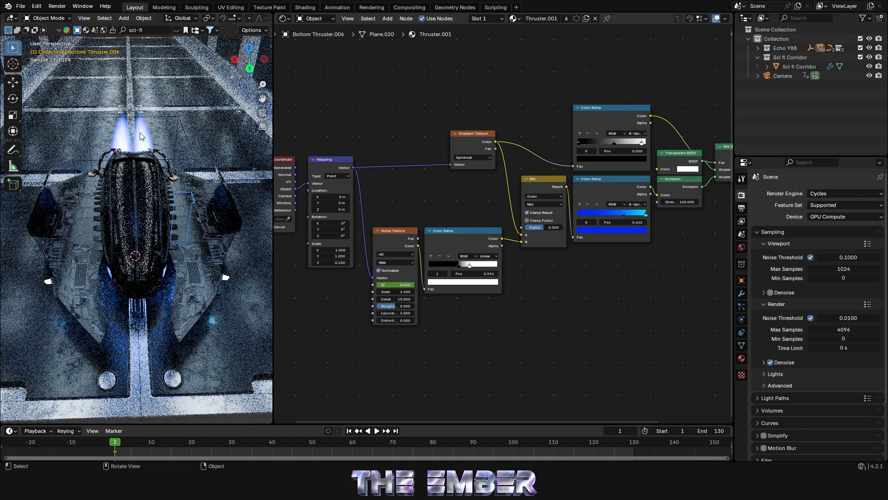
Make the thruster material single-user on one back thruster, link that material to the other back thruster, and check both
left_click(143, 136)
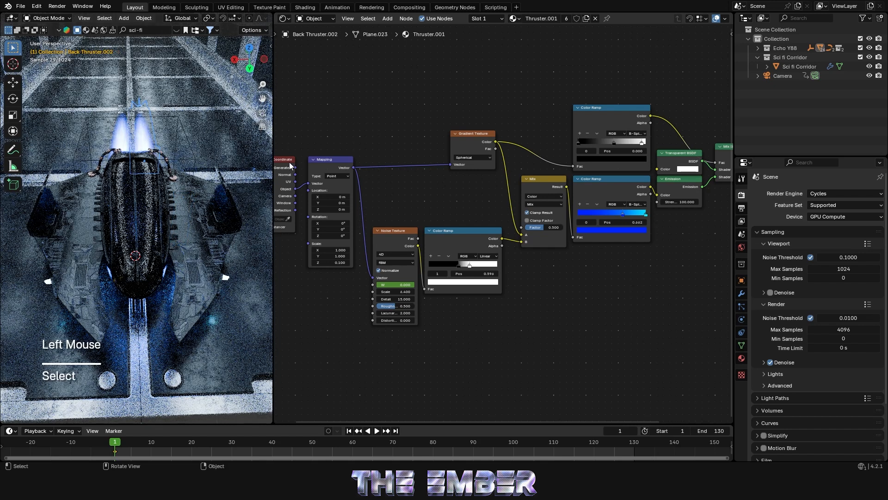
left_click(566, 18)
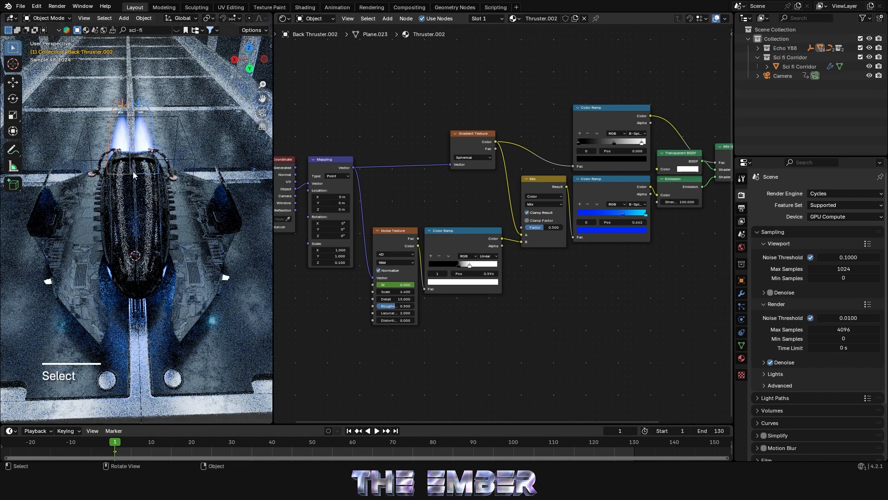
key("ctrl")
key("ctrl+l")
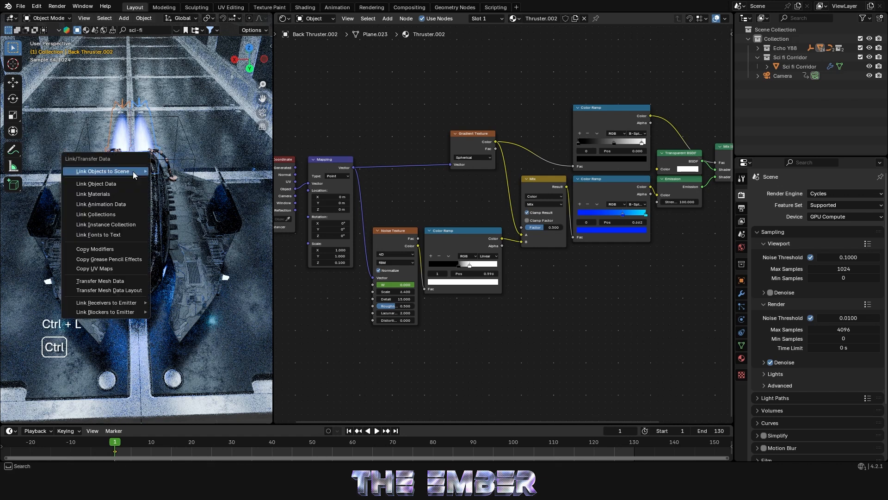
left_click(121, 193)
left_click(121, 139)
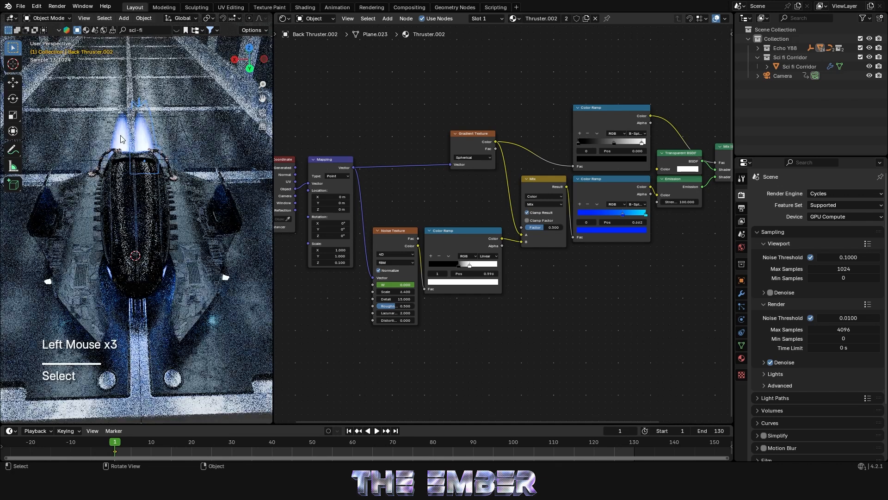
left_click(155, 137)
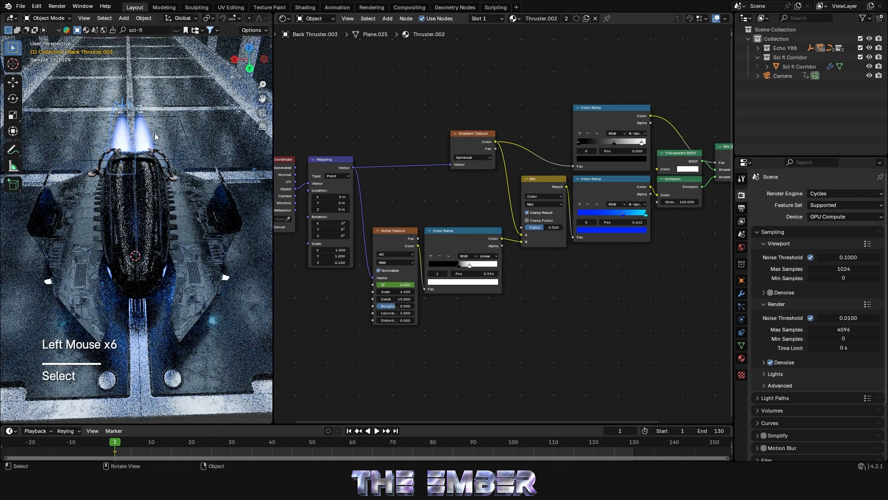
Return the viewport to the back view and save the file
left_click(250, 70)
left_click(369, 106)
key("ctrl+s")
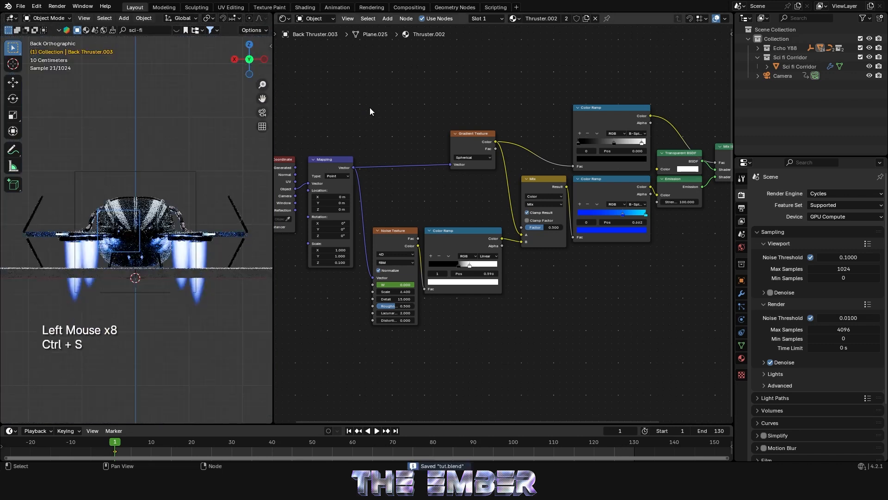
Keyframe the Mapping node's location at frame 1 with Z at -0.89 m in the outer bottom thruster's material
left_click(199, 259)
middle_click_drag(199, 259, 253, 220)
left_click_drag(325, 209, 300, 209)
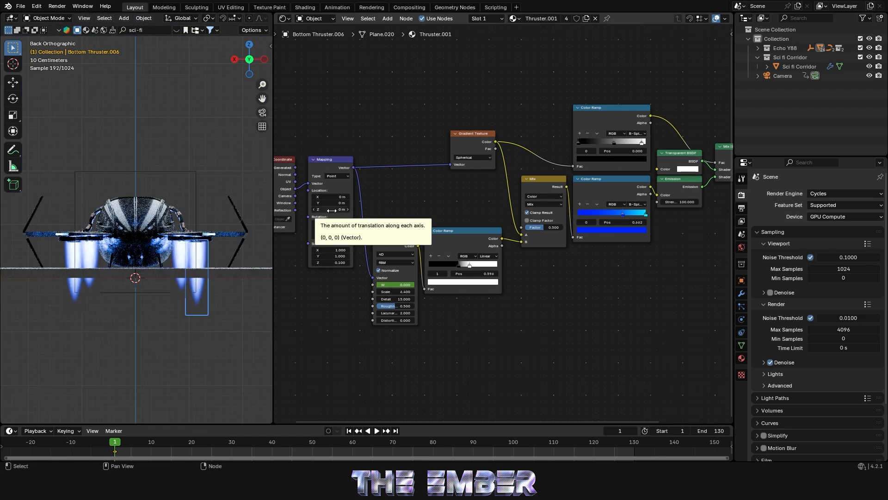
left_click_drag(332, 210, 319, 210, "shift")
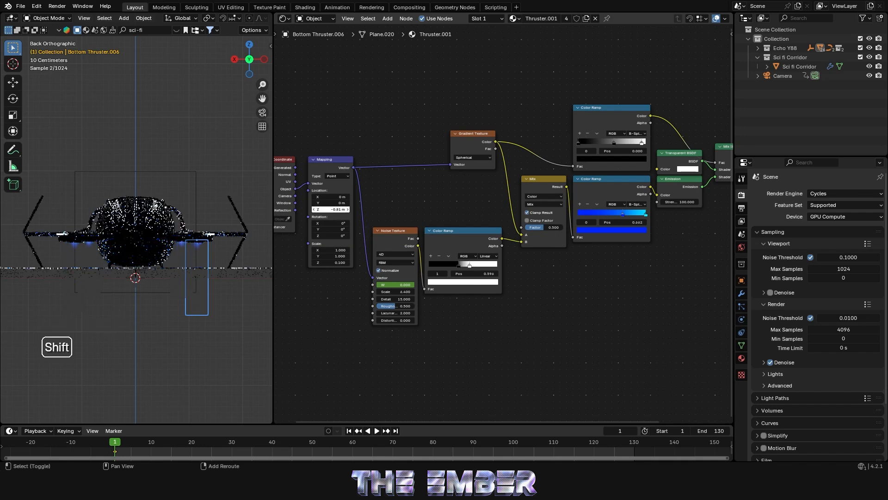
left_click_drag(335, 210, 336, 210, "shift")
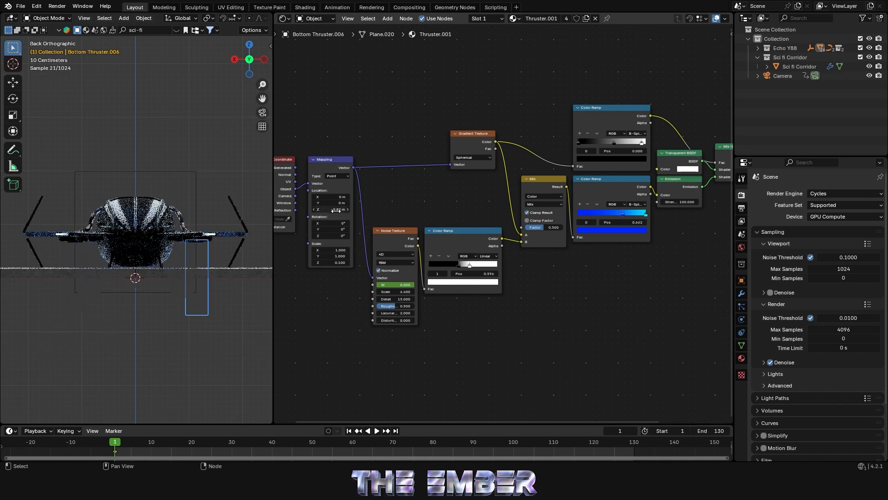
scroll(376, 248, "up", 3)
middle_click_drag(371, 213, 471, 212)
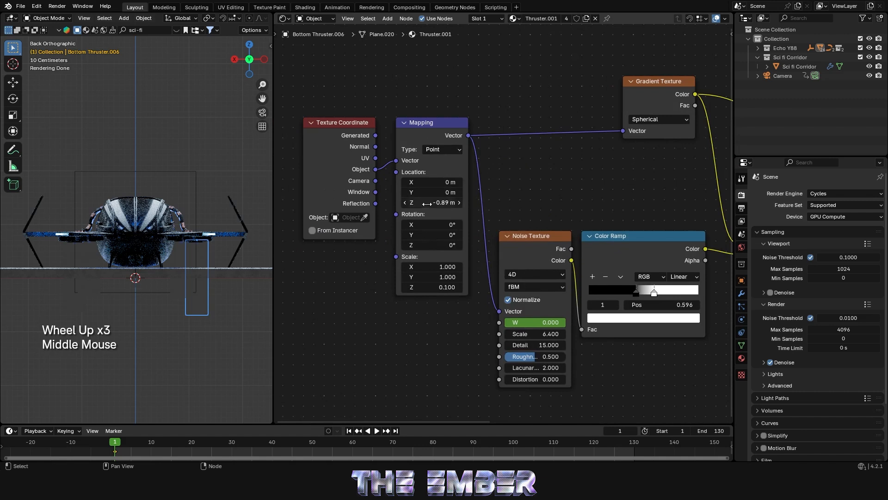
key("i")
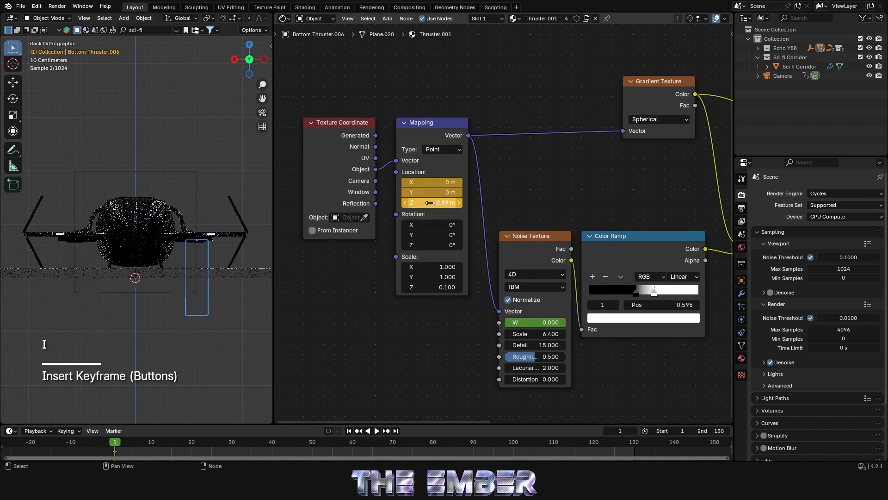
Keyframe the bottom thruster's Mapping location at frame 5 with Z at -0.57 m and play back from frame 1
left_click_drag(115, 444, 132, 445)
mouse_move(437, 203)
left_mouse_down()
mouse_move(425, 203)
mouse_move(443, 202)
left_mouse_up()
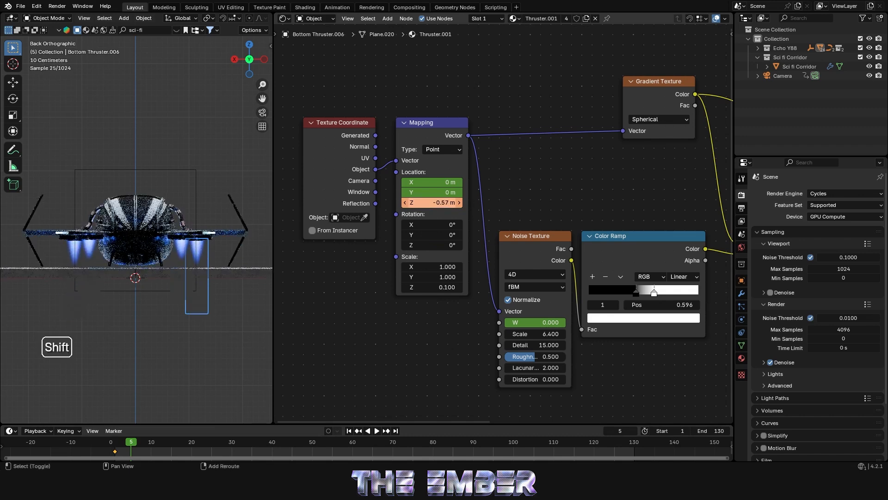
left_click_drag(439, 203, 439, 205, "shift")
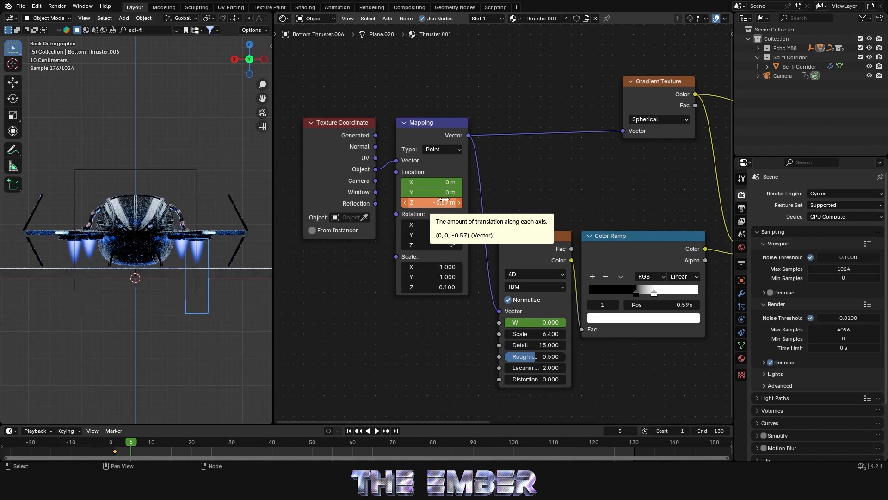
key("i")
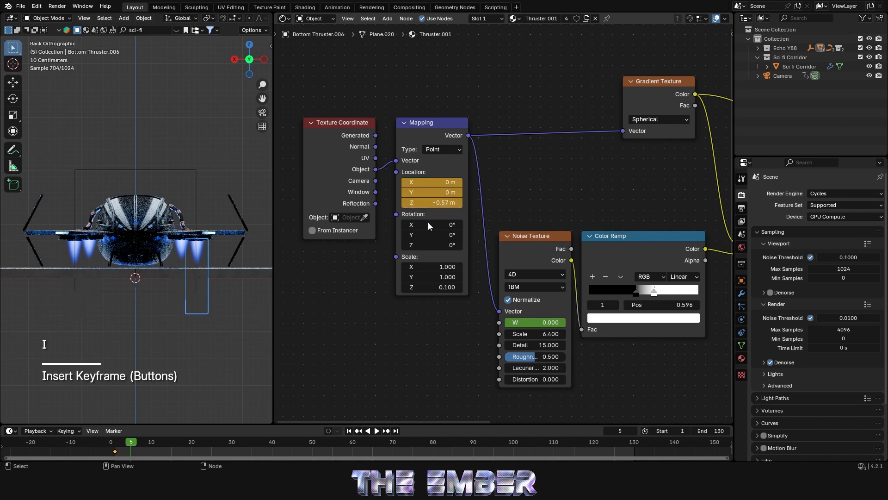
left_click(116, 443)
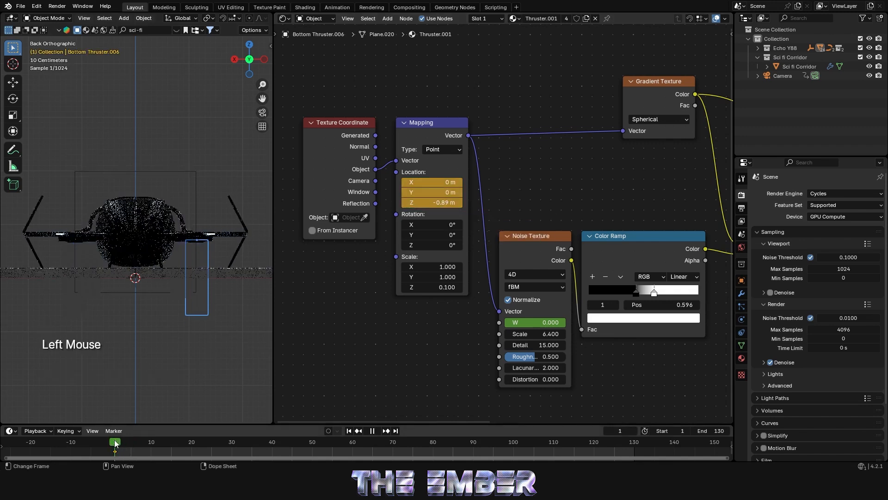
key("space")
key("space")
Keyframe the bottom thruster's Mapping location at frame 25 with Z at -0.17 m and replay the animation from the start
left_click(211, 443)
left_click_drag(433, 203, 479, 204, "shift")
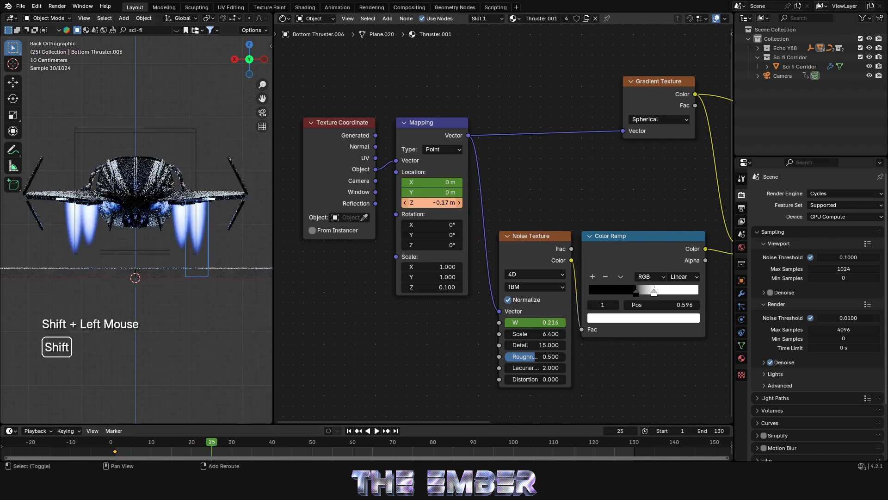
key("i")
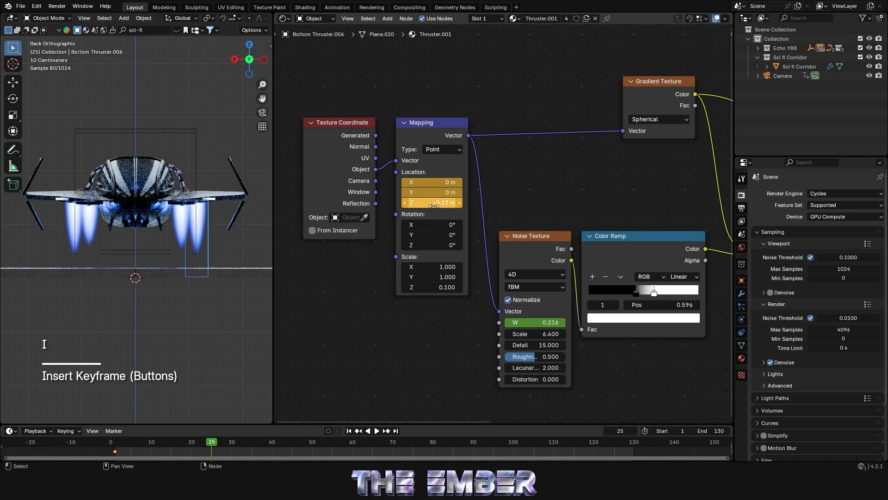
key("shift+Left")
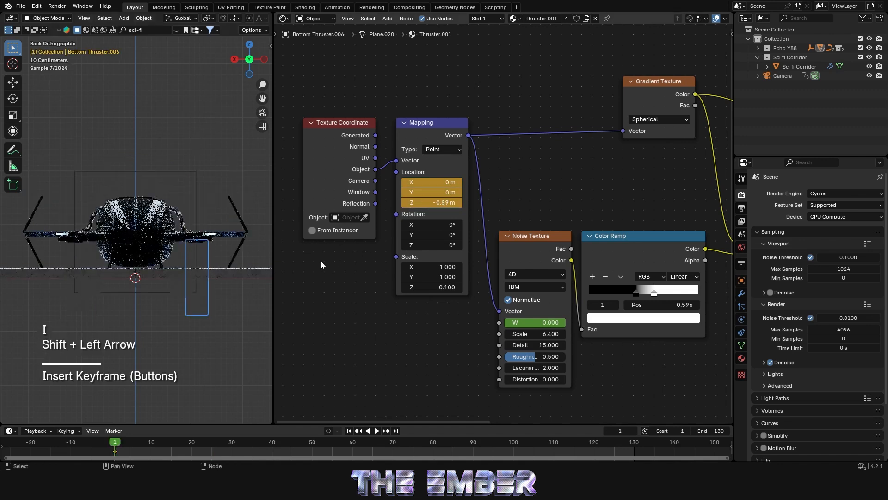
key("space")
key("space")
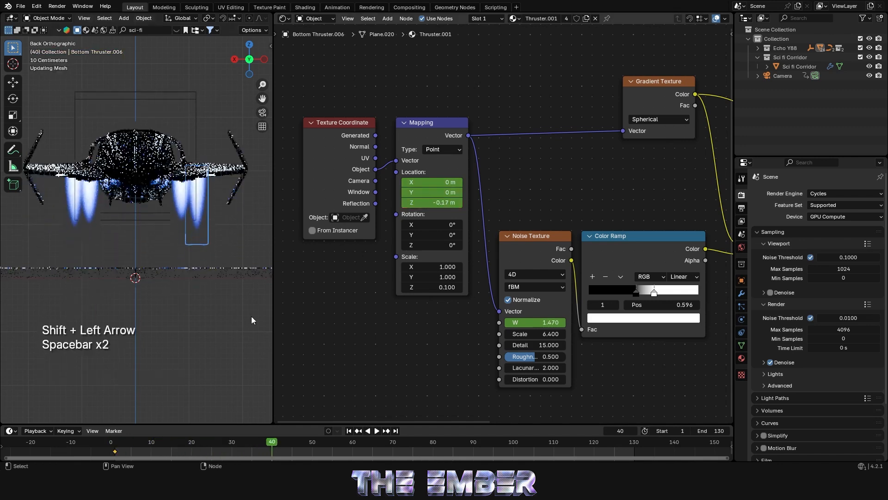
Enlarge the timeline, move the Mapping node's frame 25 keyframe to frame 40, and preview the motion
left_click(179, 439)
left_click(171, 441)
left_click_drag(179, 439, 213, 409)
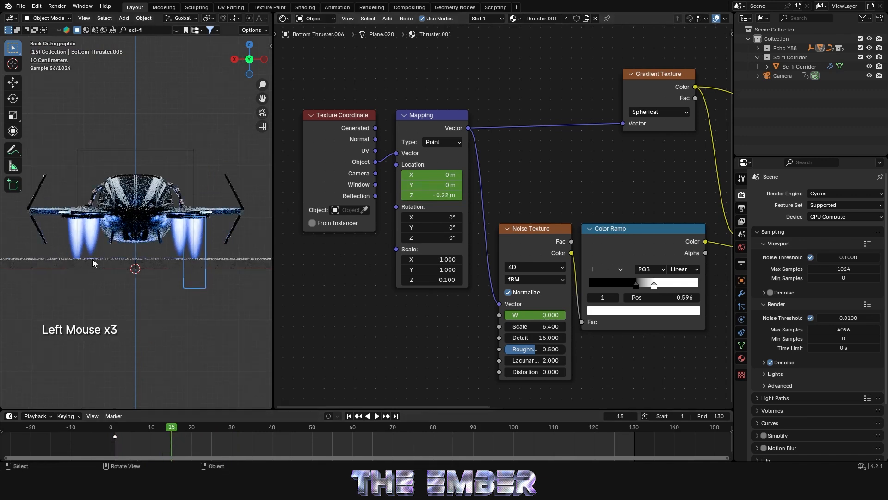
left_click(443, 121)
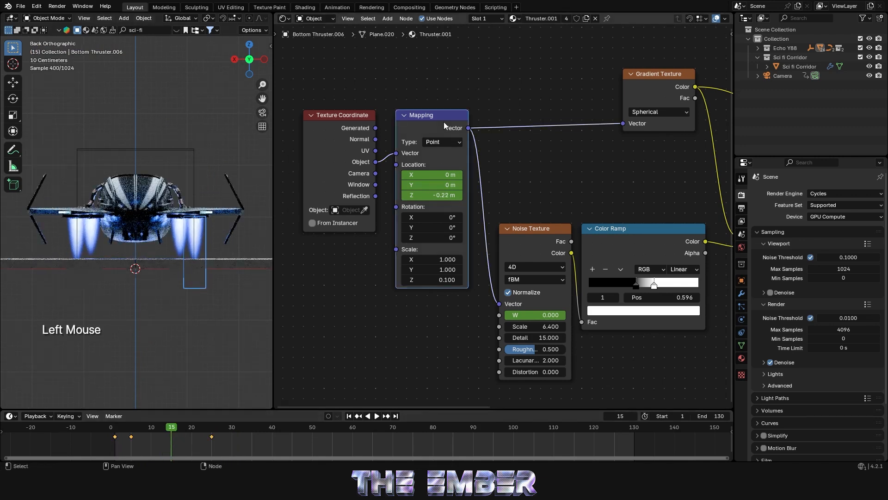
left_click_drag(213, 441, 270, 443)
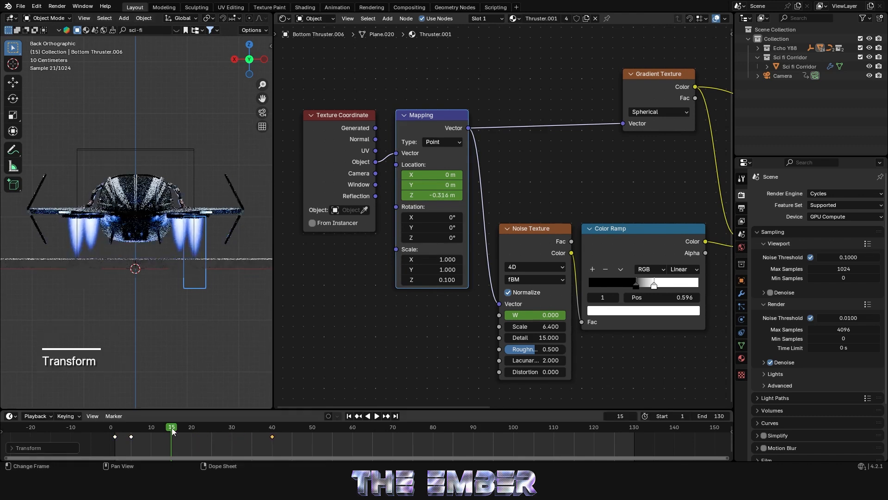
left_click(123, 431)
key("space")
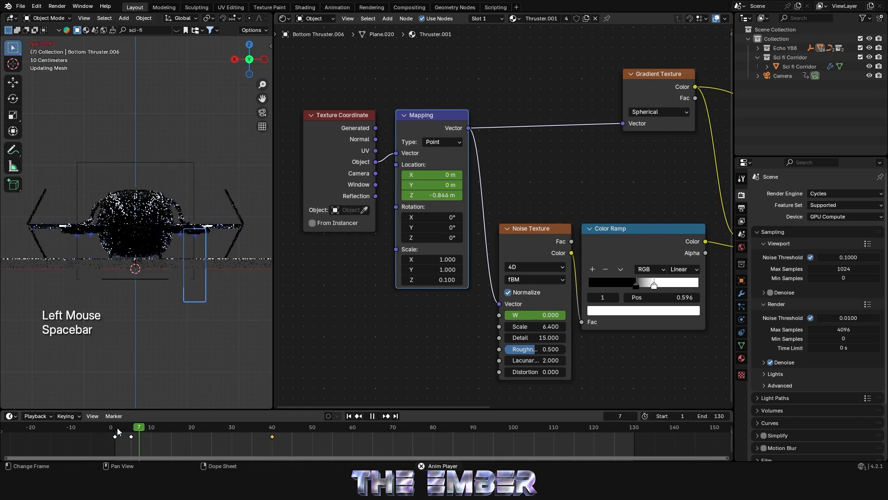
key("space")
Move the Mapping node's frame 5 keyframe to frame 10 and play back the liftoff from frame 1
left_click_drag(135, 432, 199, 431)
left_click(132, 437)
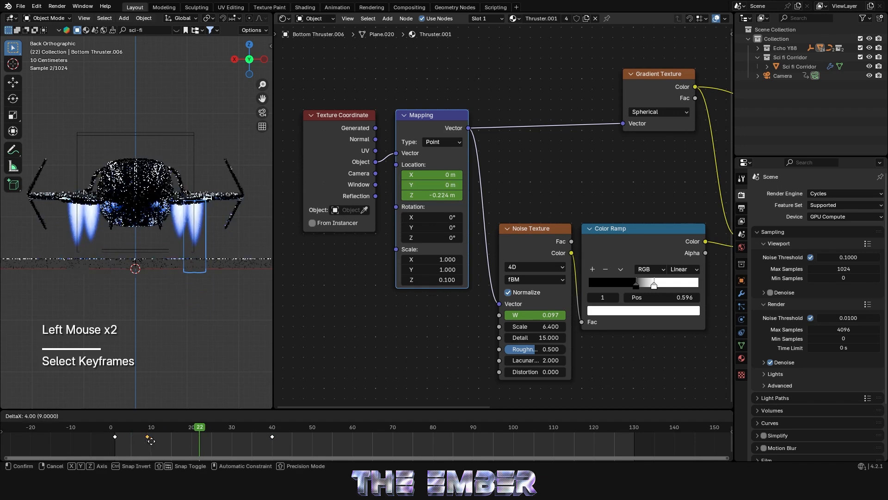
left_click_drag(132, 437, 151, 436)
left_click(115, 430)
key("space")
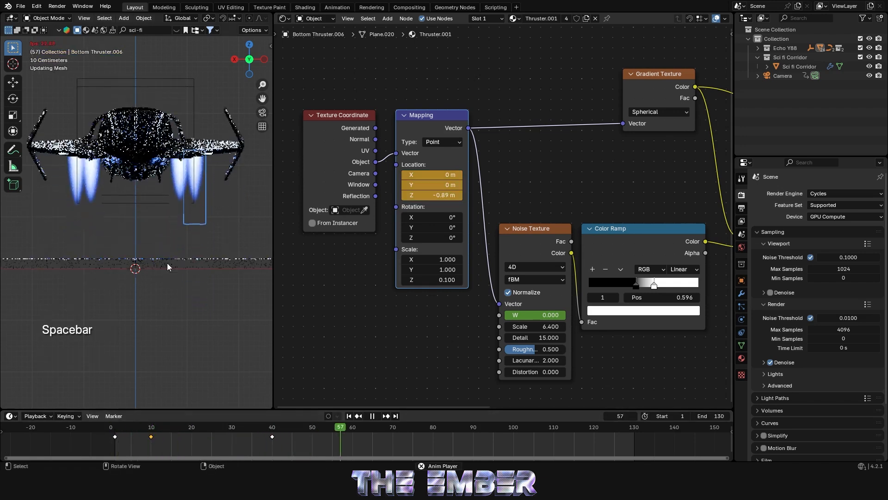
key("space")
Set the bottom thruster's Emission strength to 0 and keyframe it at frame 1
middle_click_drag(648, 259, 371, 278)
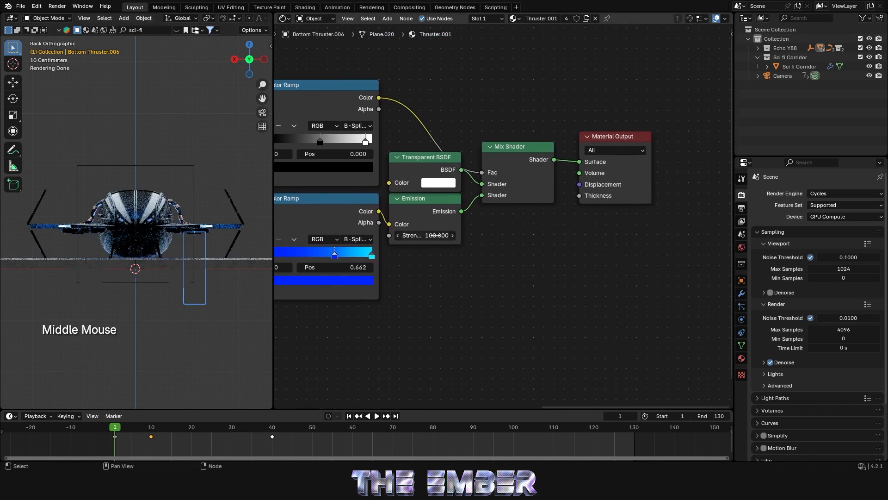
left_click(434, 235)
type("0")
key("Return")
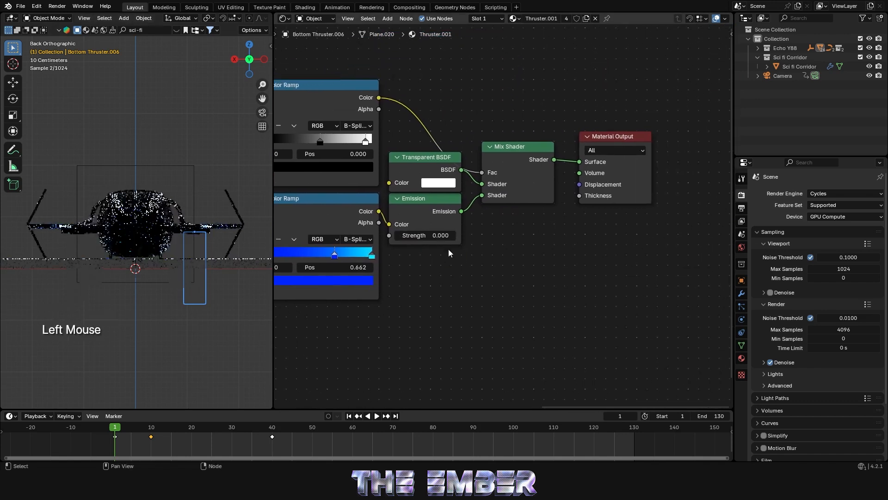
key("i")
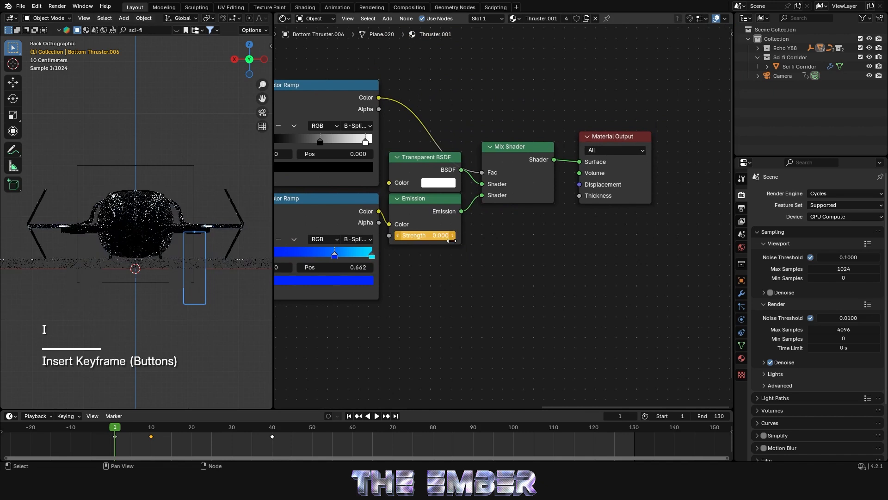
Set the bottom thruster's Emission strength to 50 and keyframe it at frame 10
left_click(153, 429)
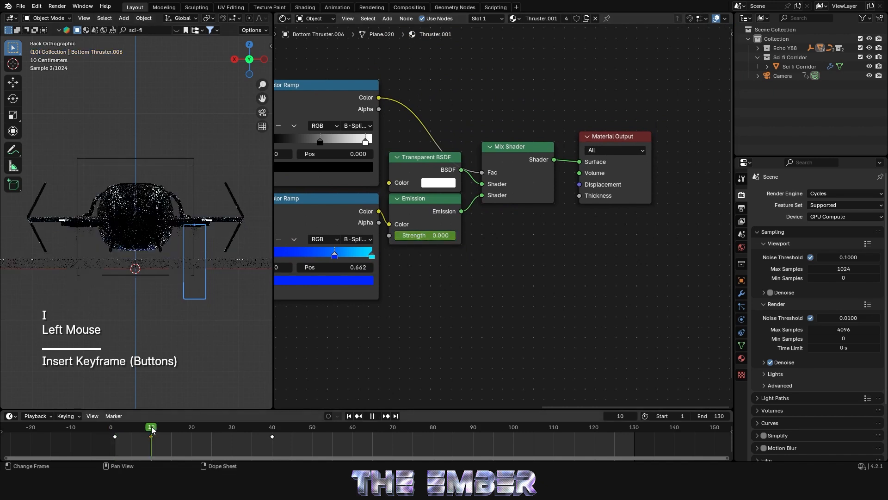
double_click(431, 236)
type("5")
key("Return")
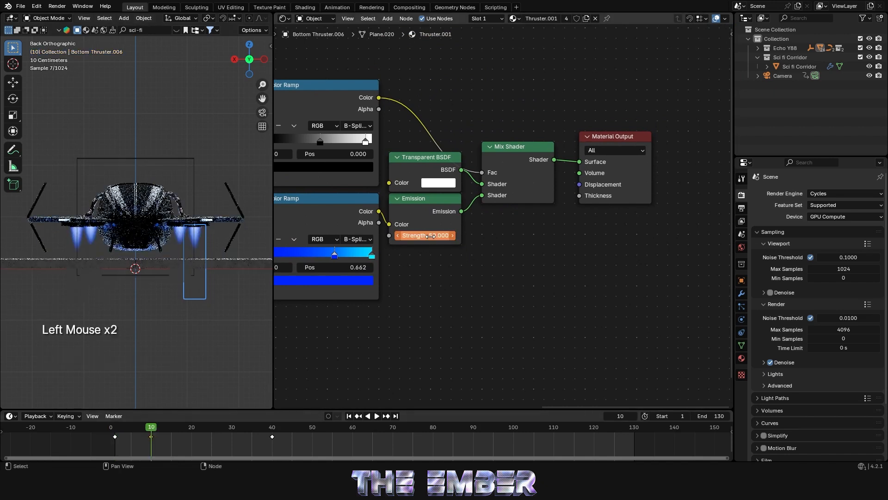
key("i")
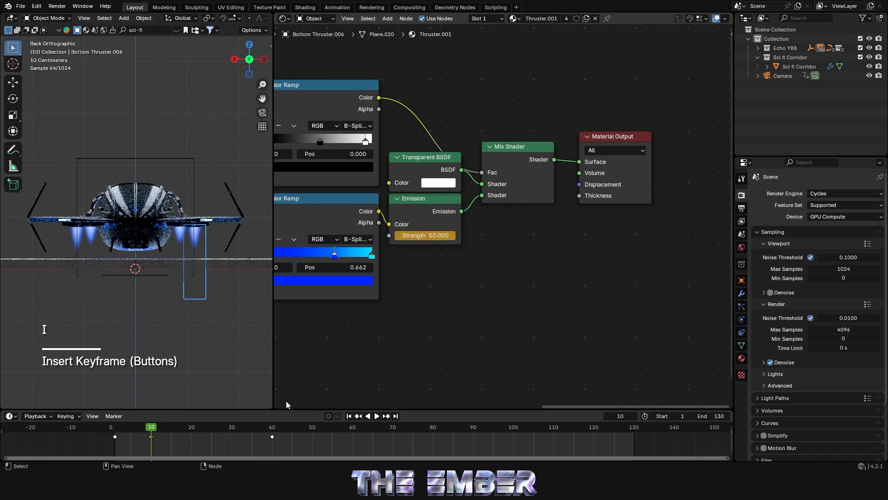
Set the bottom thruster's Emission strength to 100 and keyframe it at frame 40
left_click(272, 434)
double_click(434, 236)
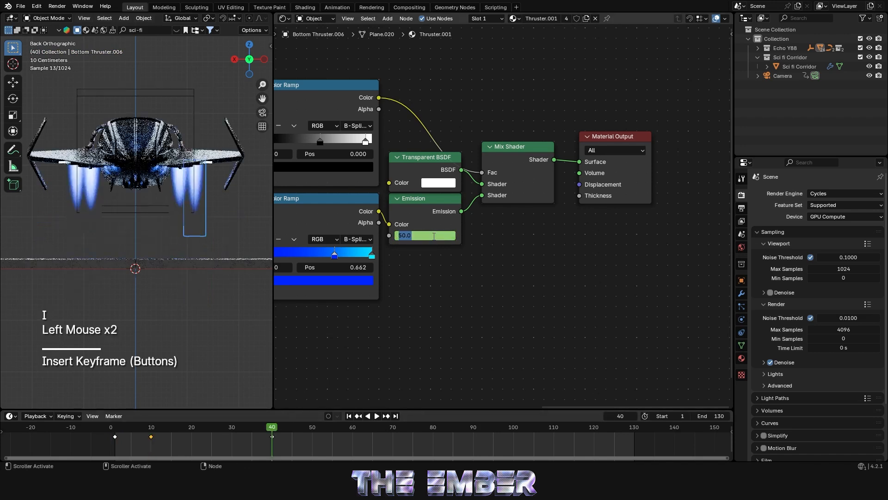
type("100")
key("Return")
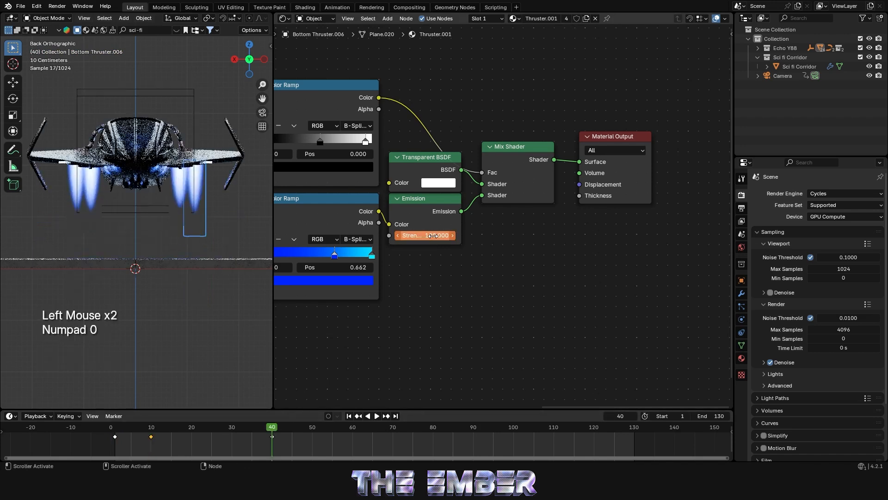
key("i")
mouse_move(272, 428)
left_mouse_down()
mouse_move(131, 427)
mouse_move(280, 429)
mouse_move(271, 430)
left_mouse_up()
Exclude the Sci fi Corridor collection from the view layer so only the ship and camera remain
middle_click_drag(157, 282, 199, 57)
scroll(161, 283, "down", 2)
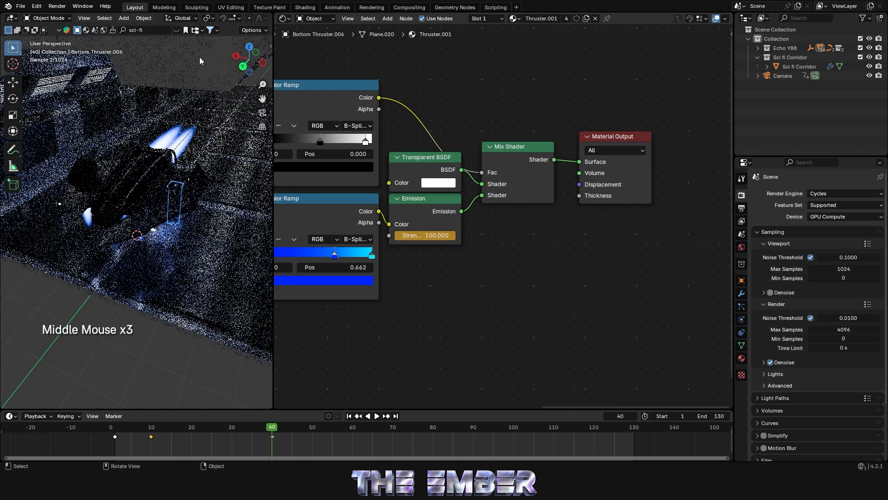
left_click(199, 56)
double_click(145, 320)
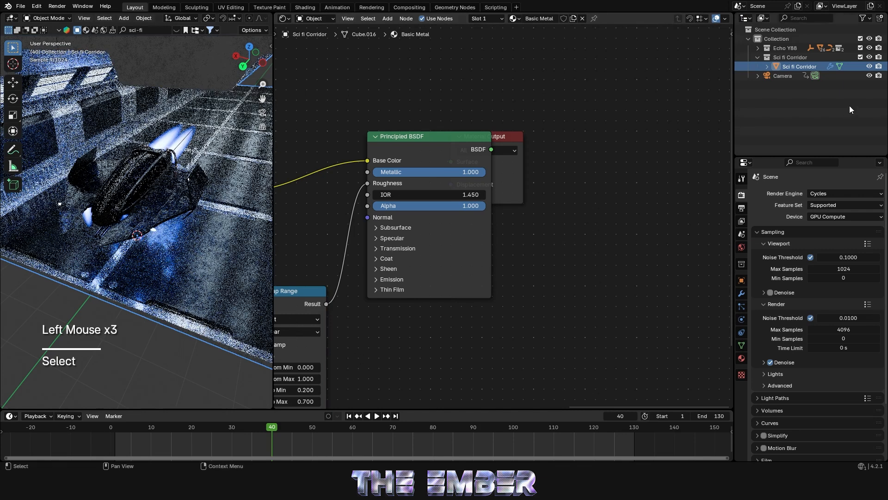
left_click(861, 57)
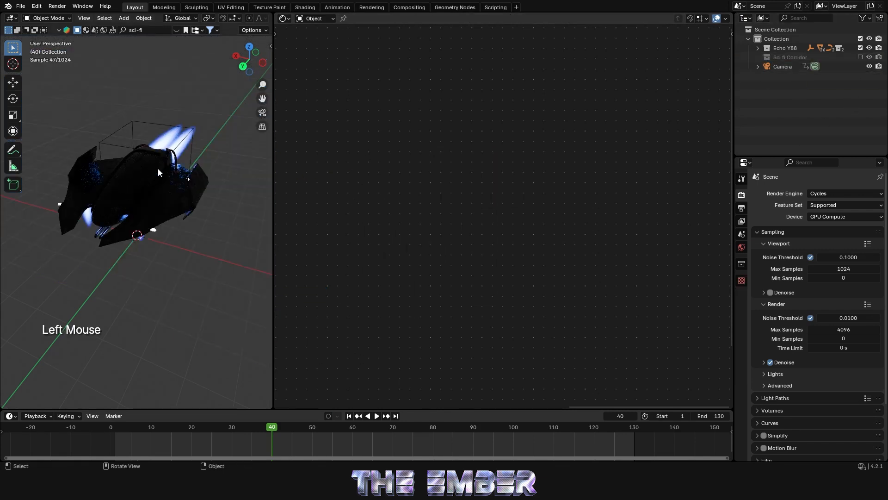
Select a back thruster and keyframe its material's Mapping location at frame 35 with Z at -1 m
middle_click_drag(195, 171, 227, 196)
left_click(255, 173)
middle_click_drag(221, 151, 199, 157)
left_click_drag(272, 427, 252, 428)
middle_click_drag(333, 210, 518, 180)
middle_click_drag(433, 211, 339, 200)
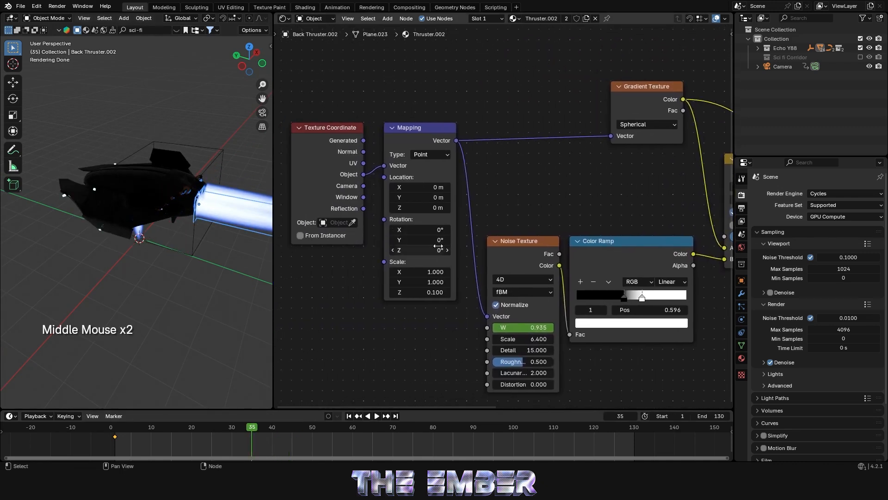
mouse_move(420, 208)
left_mouse_down("shift")
mouse_move(377, 208)
mouse_move(428, 209)
left_mouse_up("shift")
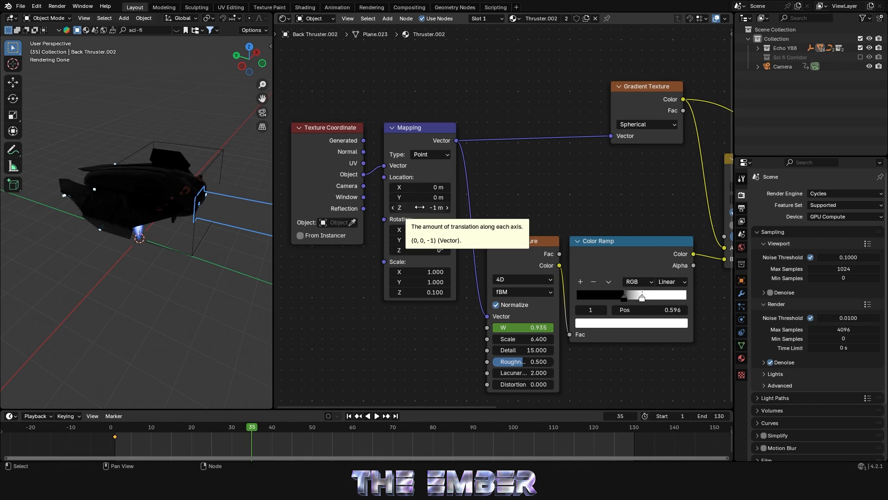
key("i")
Set the back thruster material's Mapping location Z to 0 m and keyframe it at frame 50
left_click_drag(260, 426, 315, 427)
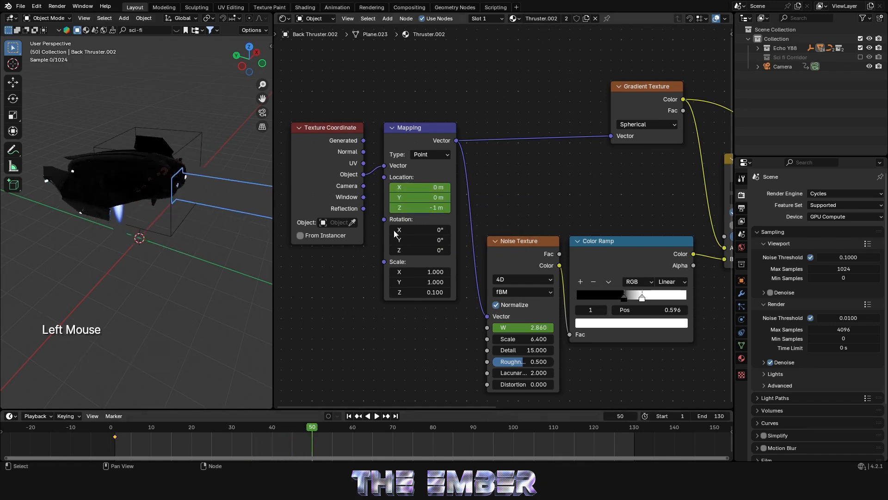
double_click(435, 208)
type("0")
key("Return")
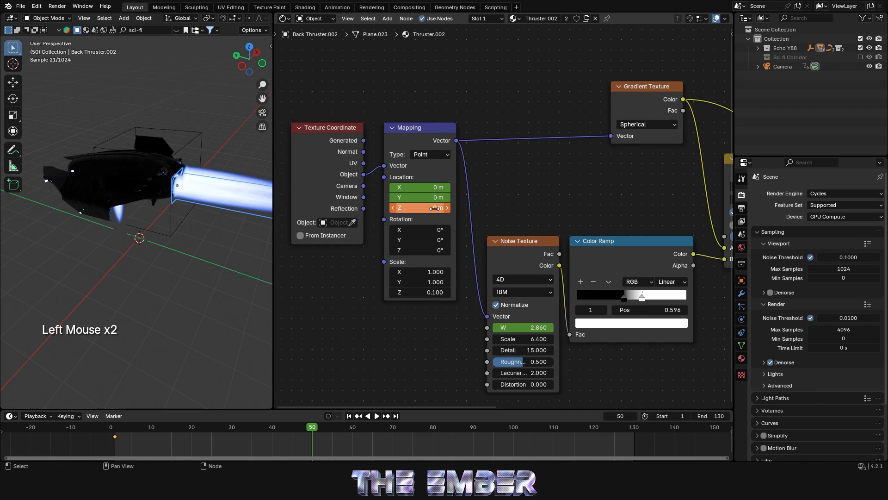
key("i")
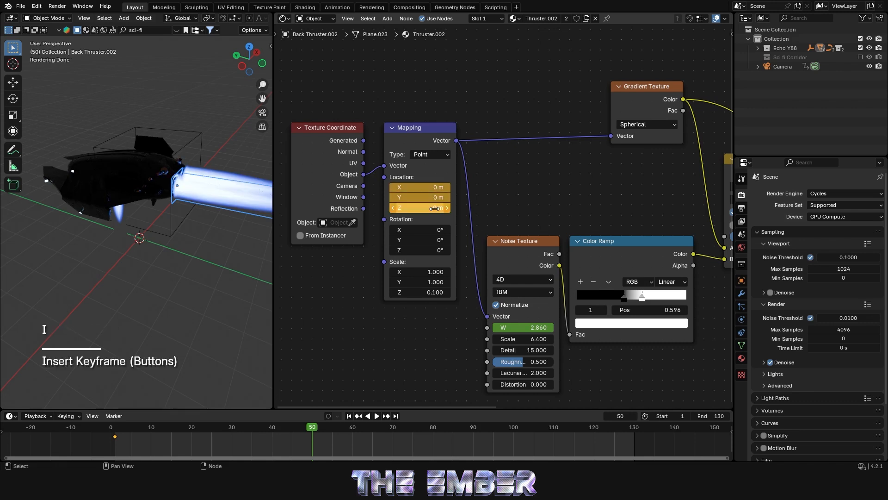
Play back and scrub the animation between frames 30 and 41 to check how the back thruster flame grows
left_click_drag(317, 426, 300, 425)
key("space")
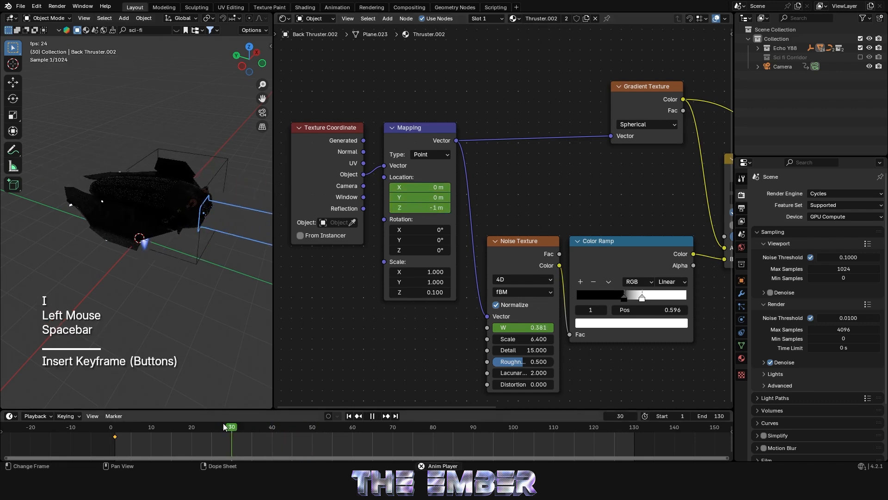
key("space")
left_click(260, 421)
left_click(276, 421)
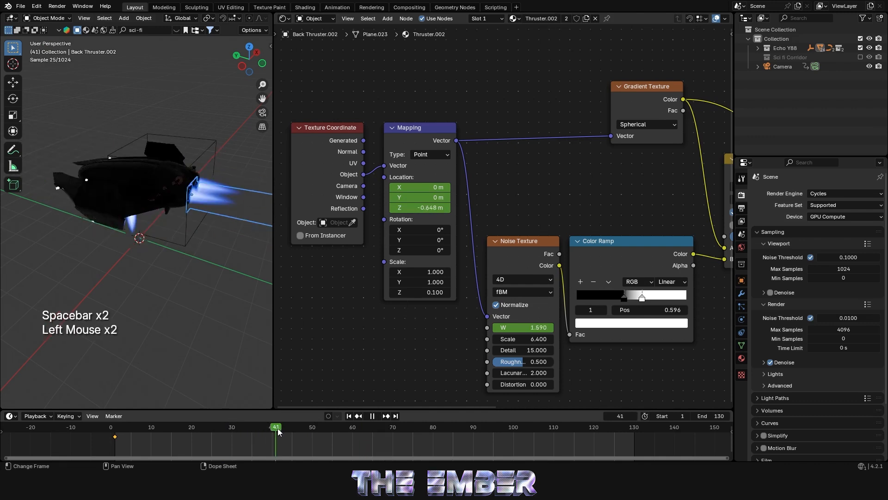
left_click(424, 129)
Set the back thruster material's Emission strength to 0 and keyframe it at frame 35
left_click(251, 433)
middle_click_drag(483, 258, 252, 201)
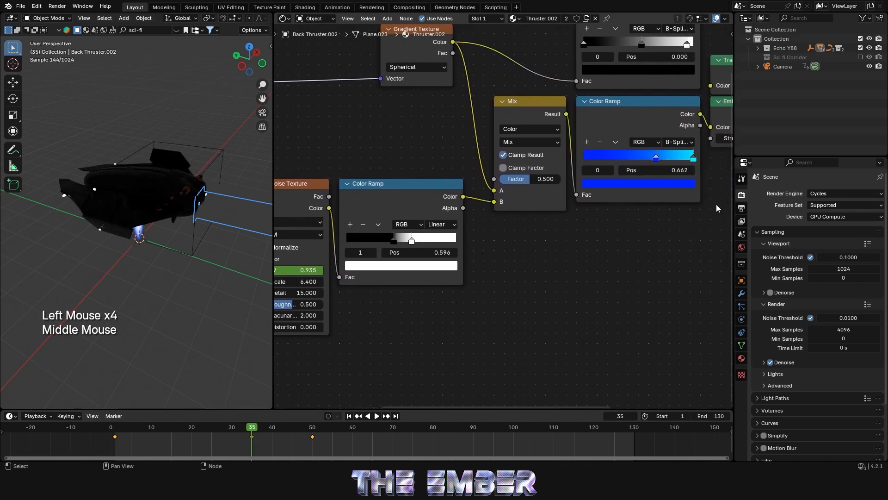
middle_click_drag(515, 239, 635, 212)
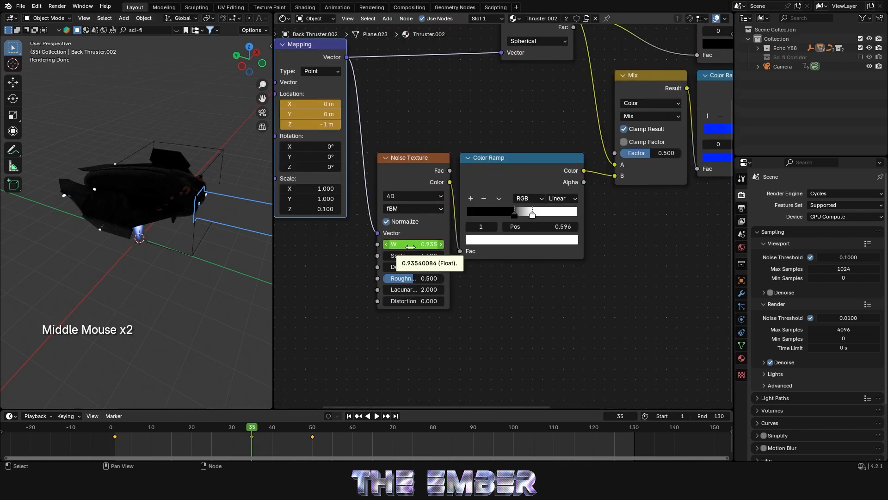
middle_click_drag(581, 180, 179, 218)
middle_click_drag(552, 224, 533, 260)
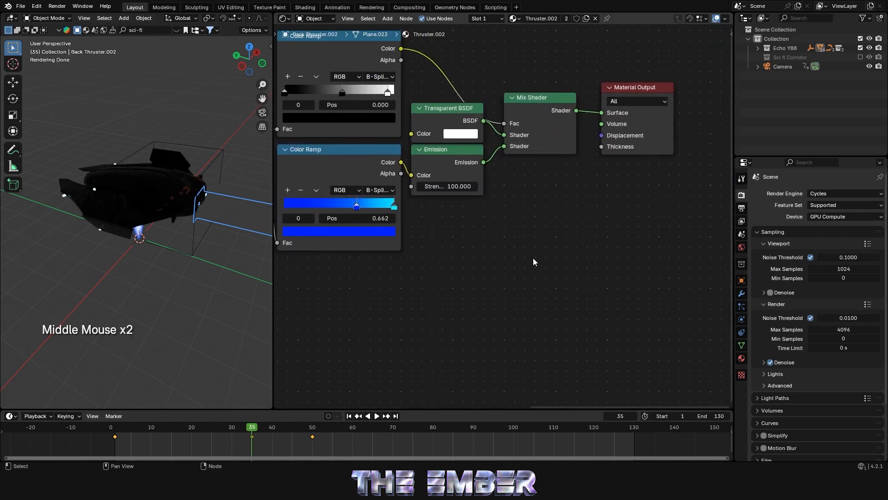
left_click(453, 189)
type("0")
key("Return")
left_click(465, 191)
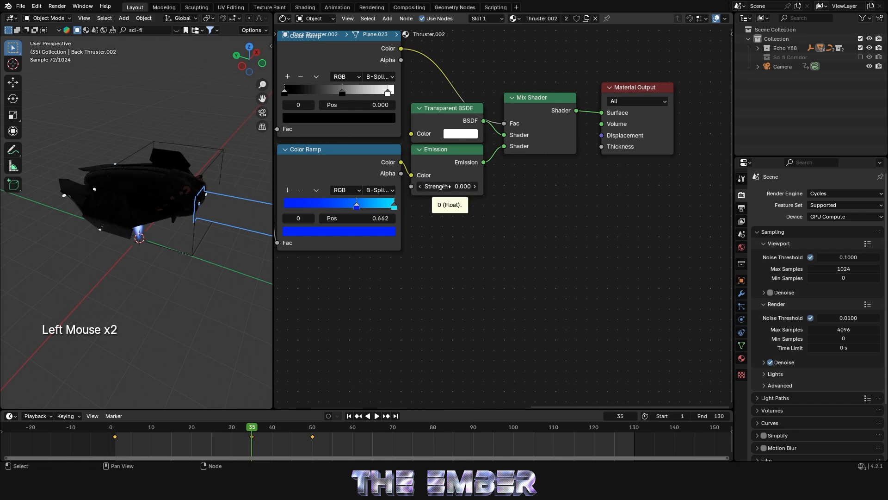
key("i")
Set the back thruster material's Emission strength to 100 and keyframe it at frame 45
left_click(292, 429)
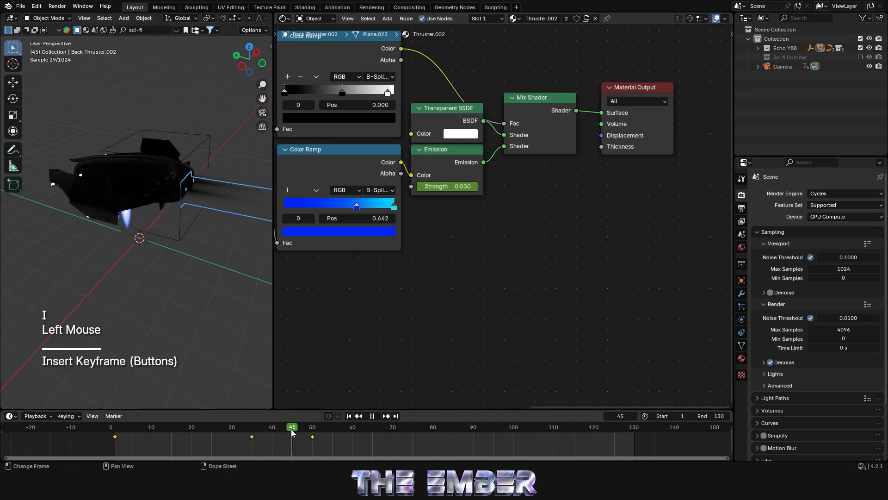
double_click(445, 186)
type("100")
key("Return")
key("i")
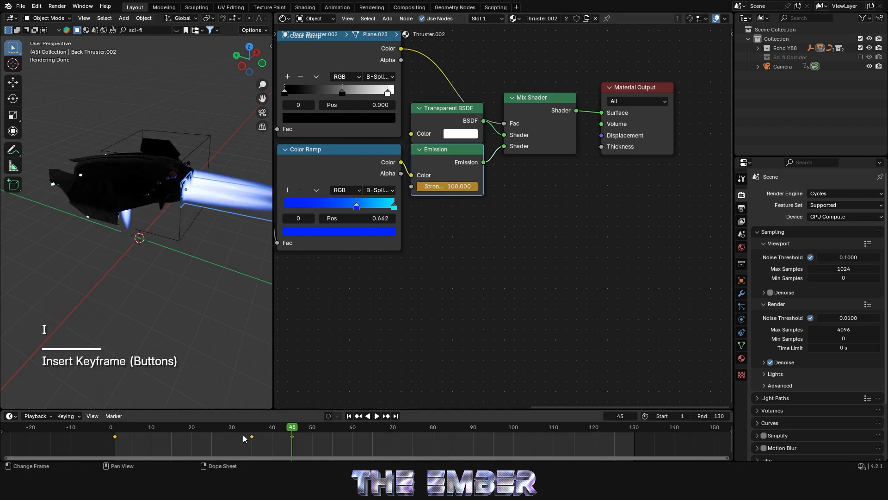
Play back the back thruster ignition and save the file
left_click(246, 423)
key("space")
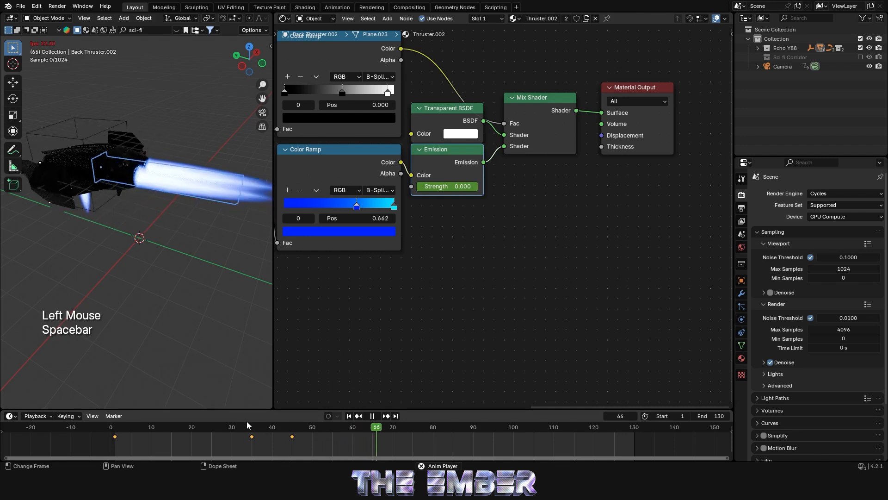
key("space")
left_click(140, 232)
key("ctrl+s")
middle_click_drag(140, 232, 114, 191)
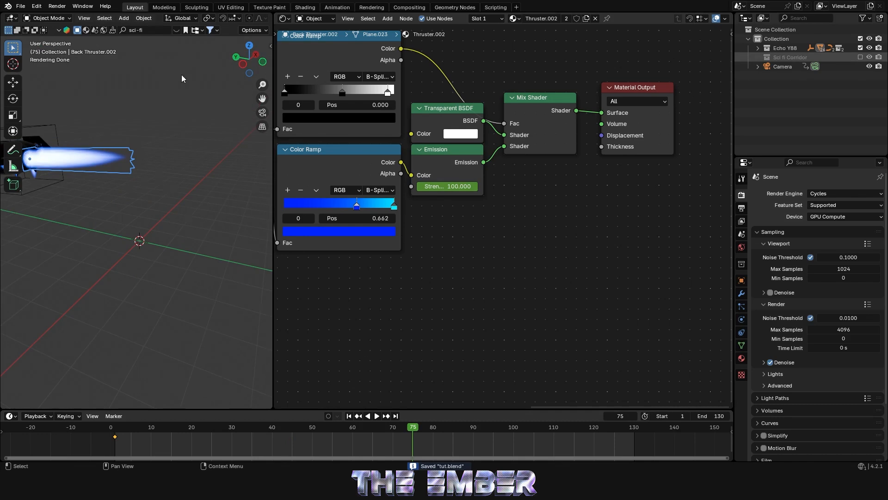
Bring the Sci fi Corridor collection back into the view layer and look through the camera
left_click(168, 119)
scroll(184, 118, "down", 2)
left_click(262, 112)
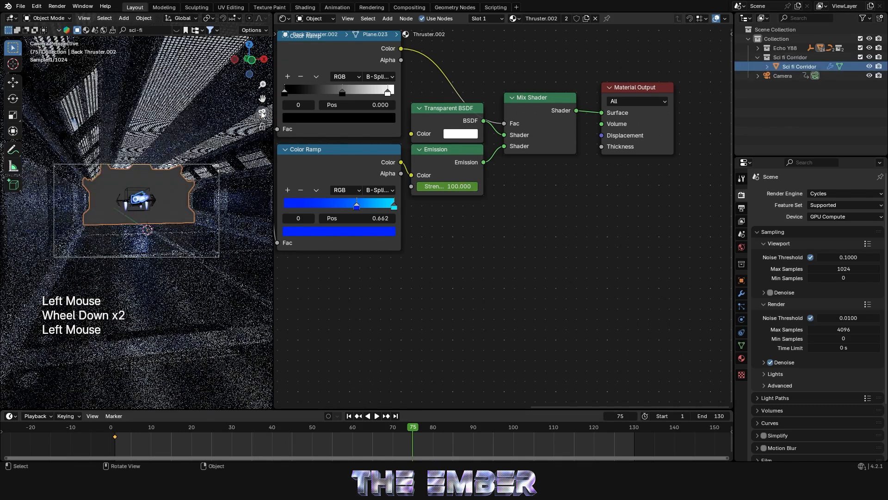
left_click(169, 183)
scroll(174, 187, "up", 2)
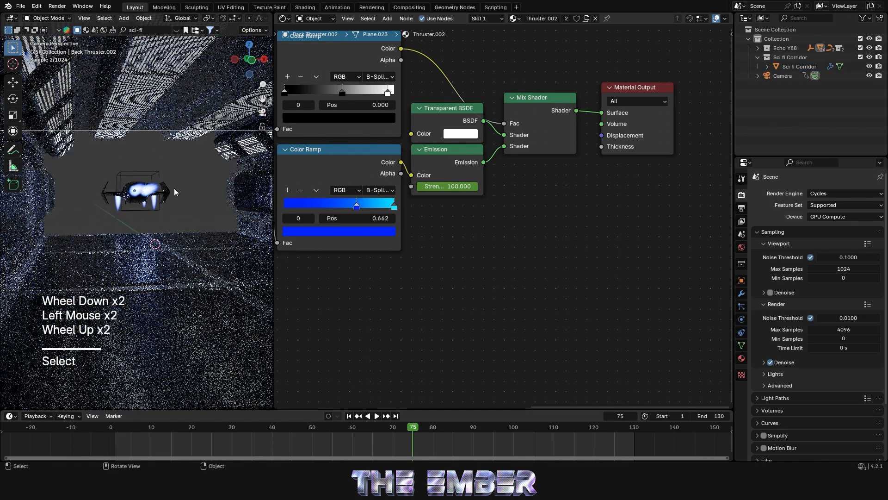
Enlarge the 3D viewport and play the flight animation through the camera up to frame 121
key("space")
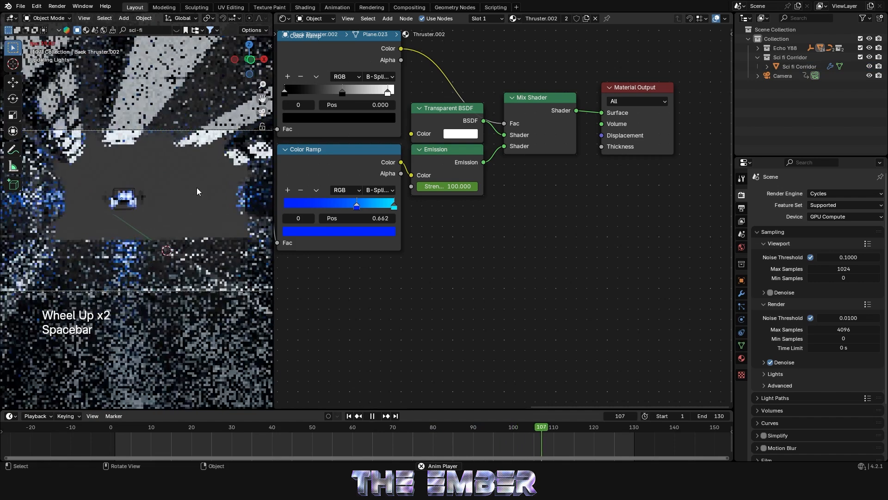
key("space")
left_click_drag(275, 163, 684, 175)
key("space")
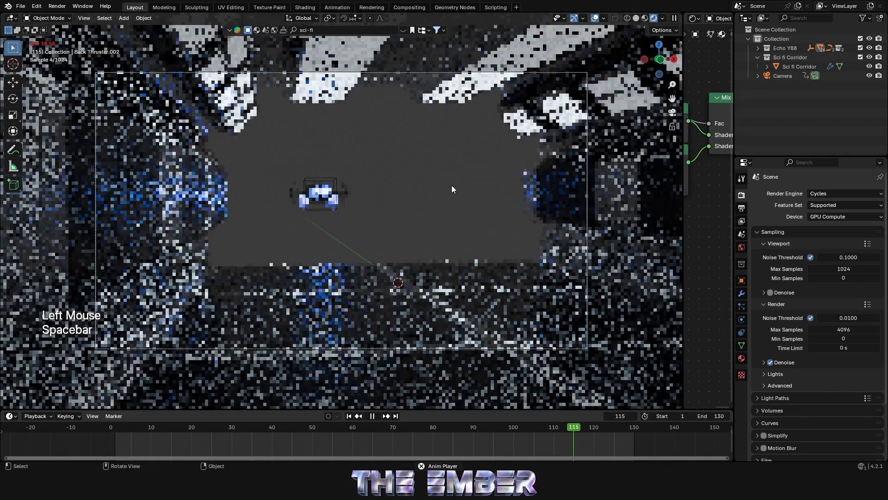
key("space")
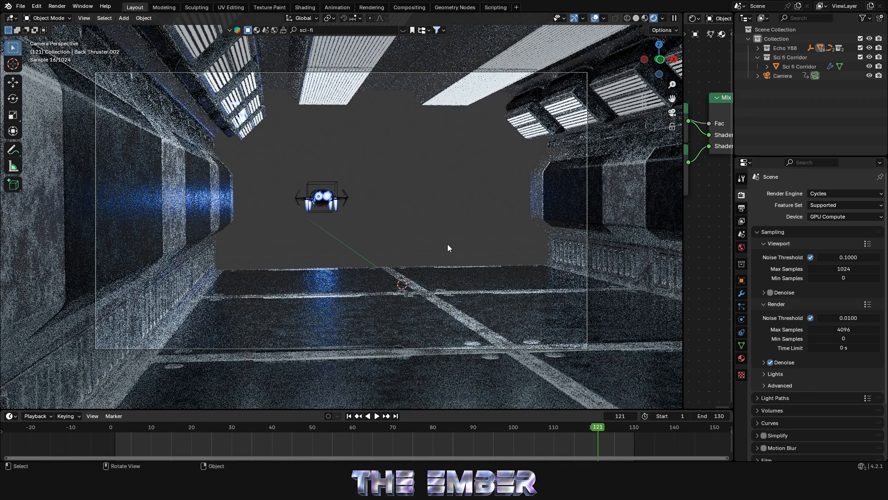
Set the world background color to black
left_click(742, 248)
left_click(813, 251)
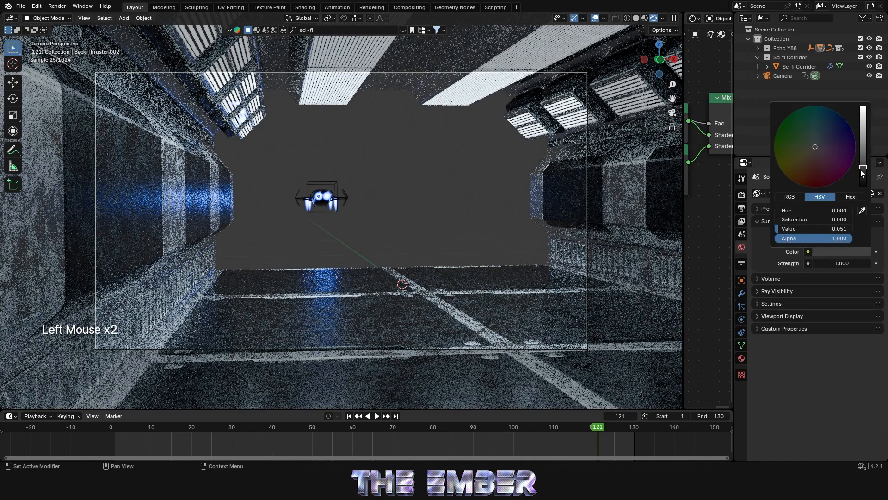
left_click_drag(863, 173, 864, 189)
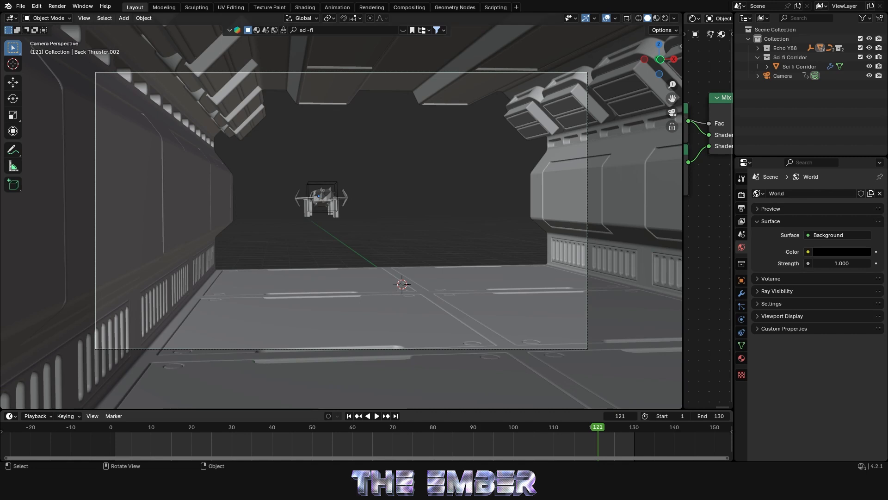
Point the Custom Planet add-on to the PlanetImagesFree directory and create a new planet
key("n")
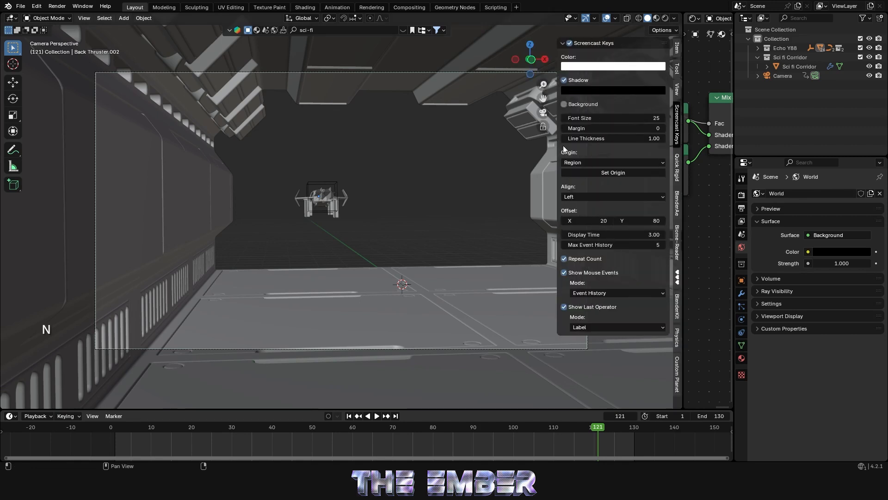
left_click(677, 377)
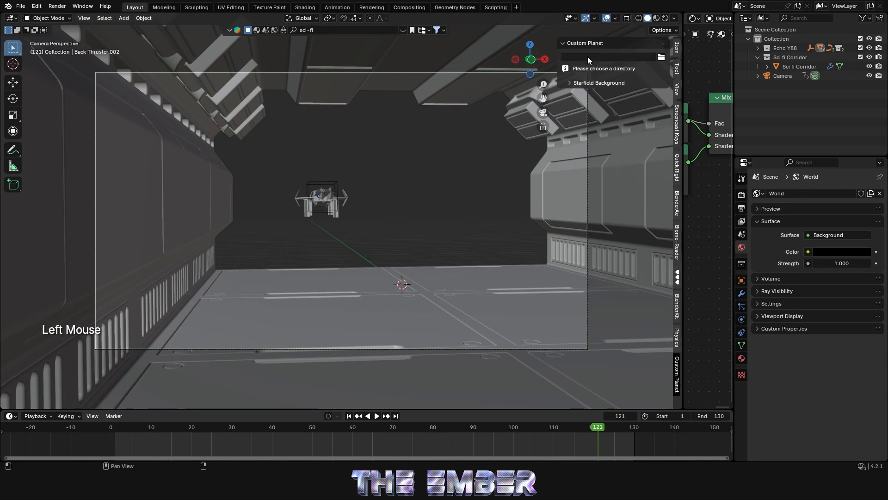
left_click(613, 57)
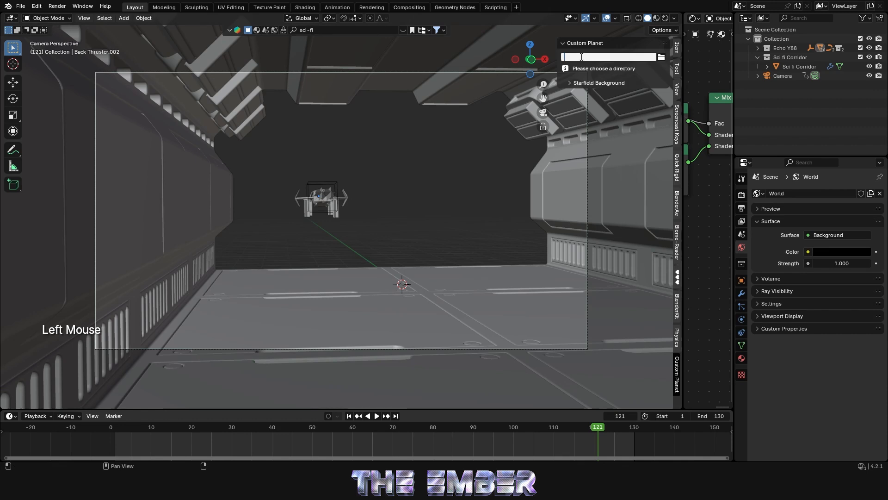
key("ctrl+v")
left_click(586, 121)
left_click(585, 127)
Inspect the new planet's plane around the corridor from outside and return to the camera view
middle_click_drag(277, 232, 379, 254)
scroll(324, 251, "up", 1)
scroll(314, 250, "down", 4)
scroll(310, 253, "down", 2)
middle_click_drag(310, 253, 167, 239)
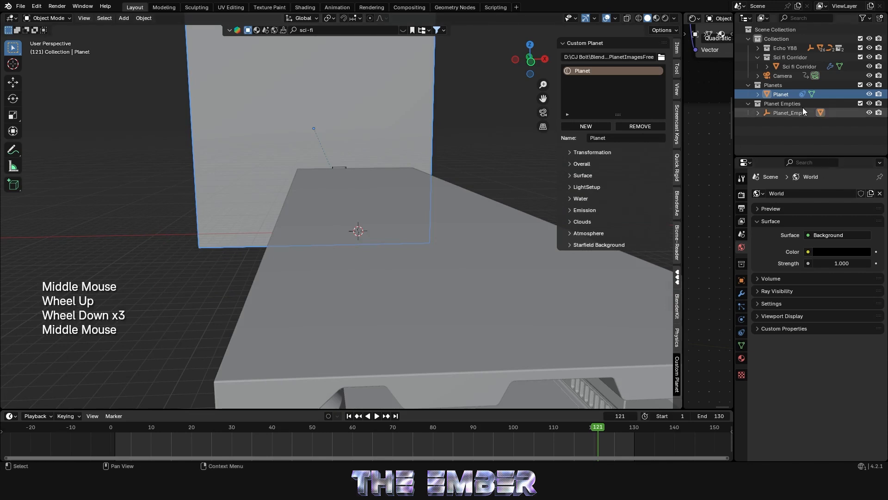
left_click(543, 112)
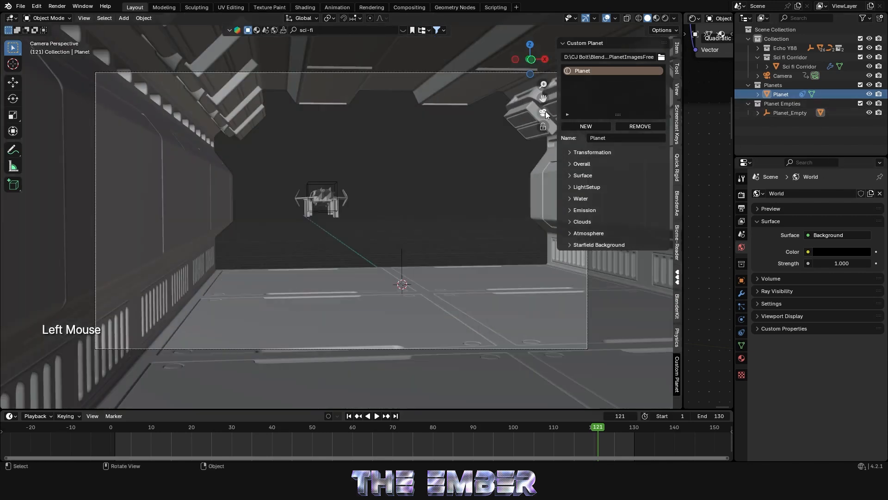
middle_click_drag(546, 111, 542, 114)
left_click(544, 113)
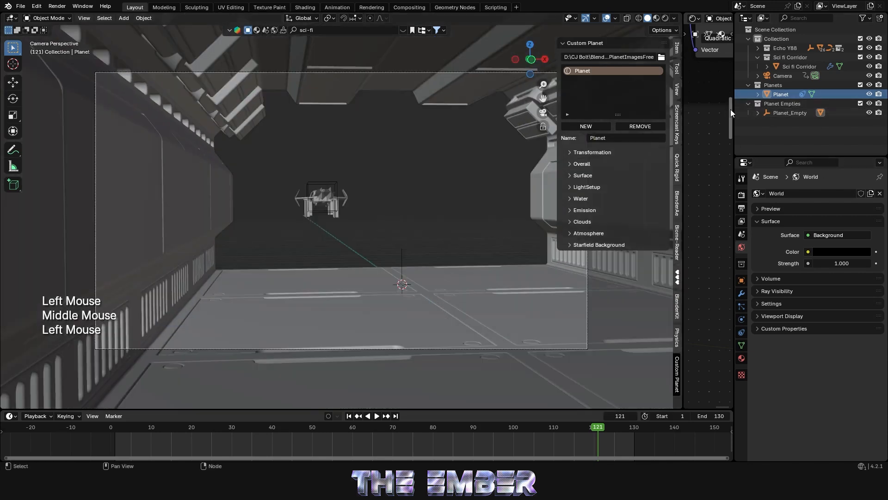
Set the camera's clip end distance to 100000 m
left_click(785, 79)
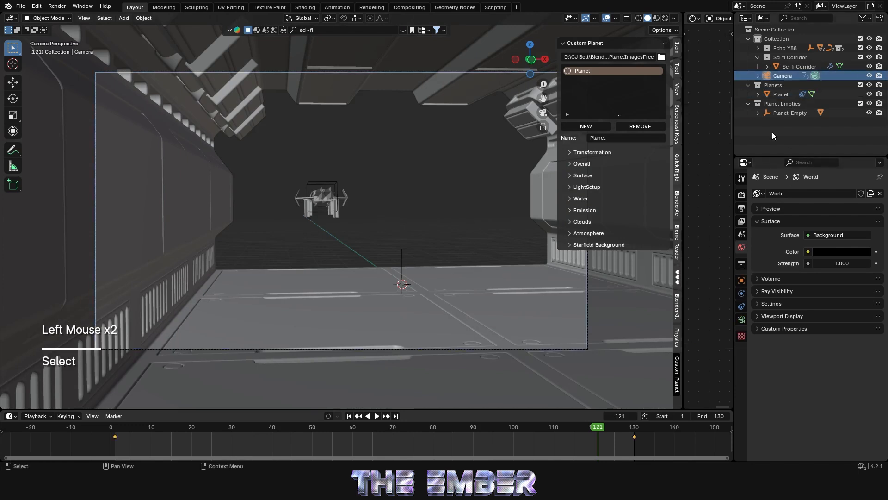
left_click(742, 320)
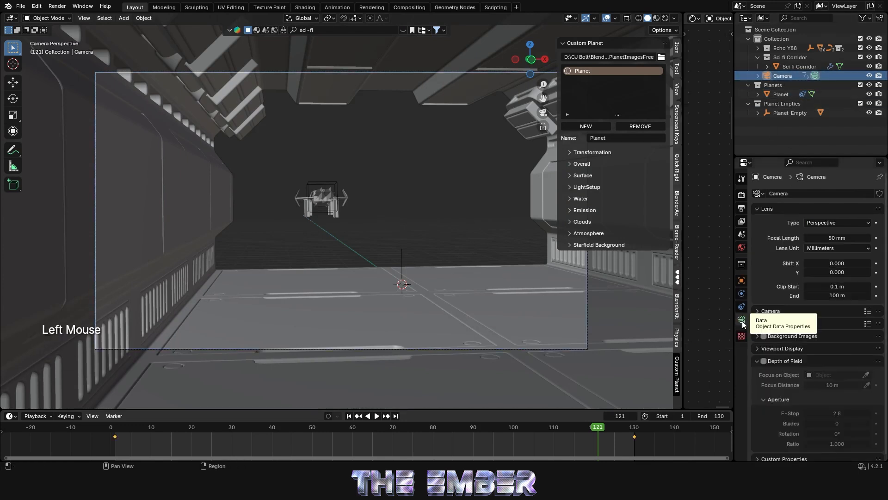
double_click(831, 296)
left_click(809, 297)
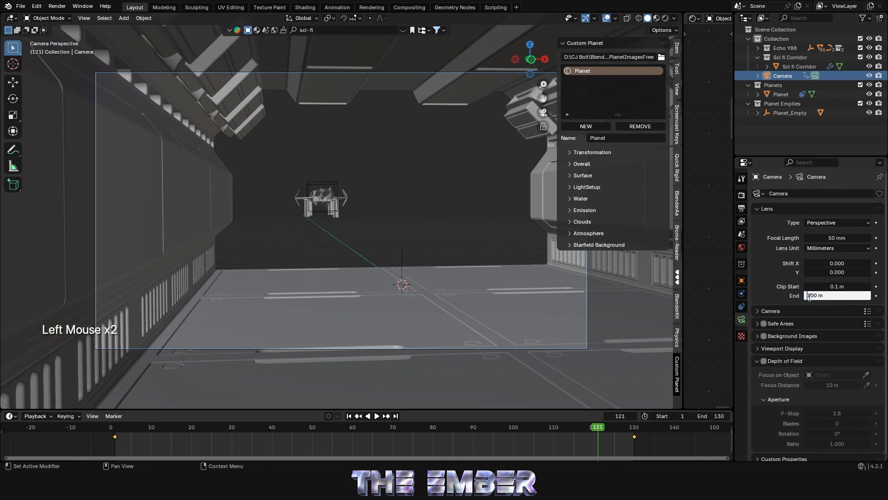
type("00")
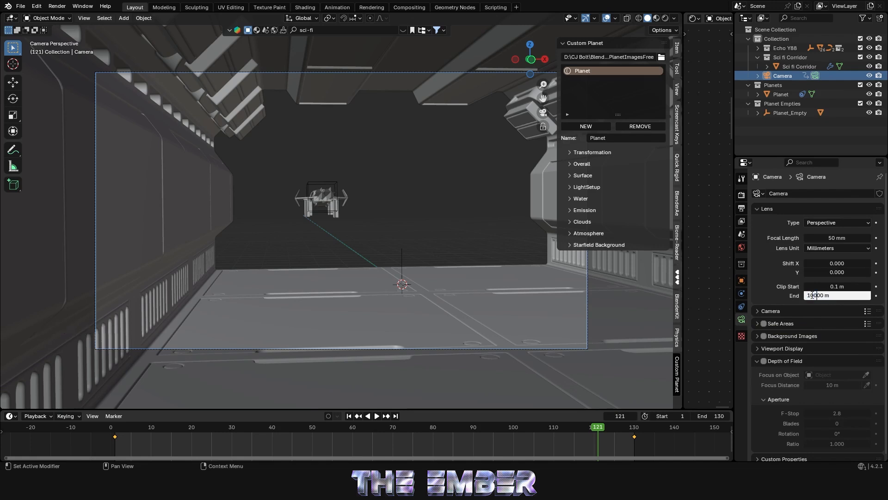
key("Return")
left_click(818, 294)
left_click(818, 295)
type("0")
key("Return")
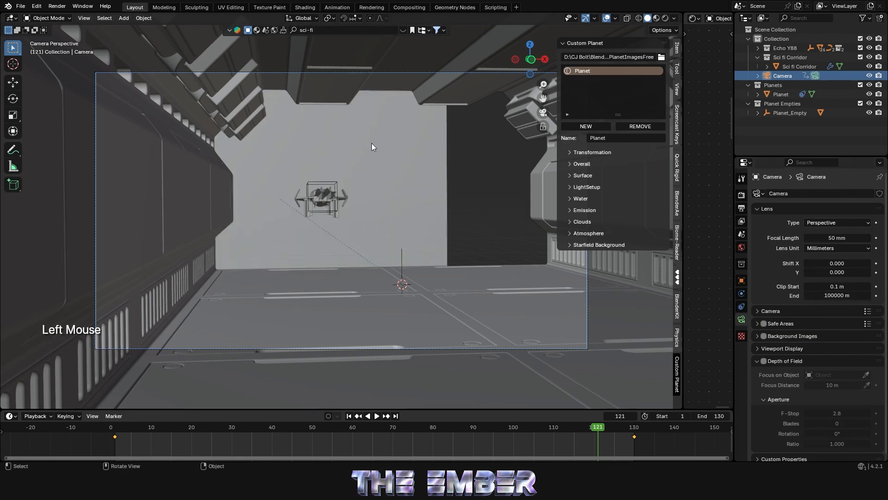
Set the planet's vertical location to -7.38, horizontal location to -15.84 and rotation to -63.12
left_click(778, 95)
left_click(780, 76)
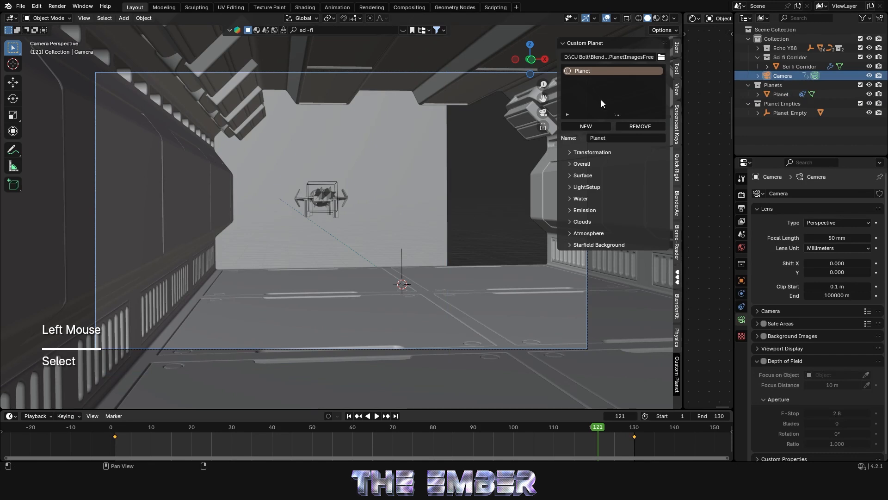
left_click(576, 153)
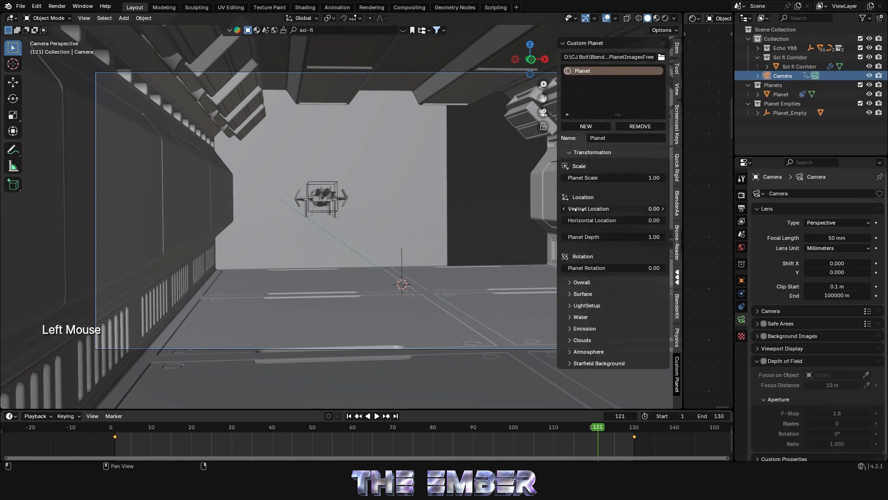
mouse_move(576, 208)
left_mouse_down()
mouse_move(616, 209)
mouse_move(579, 208)
mouse_move(622, 220)
mouse_move(581, 220)
mouse_move(598, 209)
left_mouse_up()
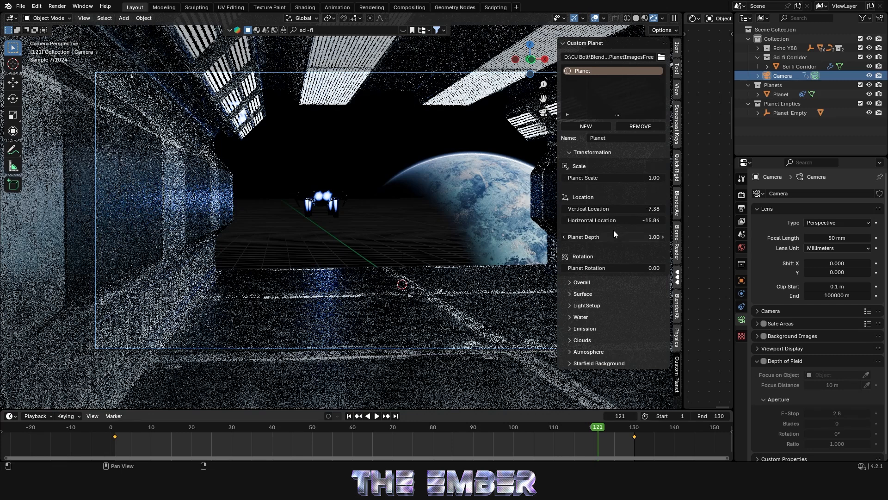
left_click(619, 268)
left_click_drag(620, 267, 561, 268)
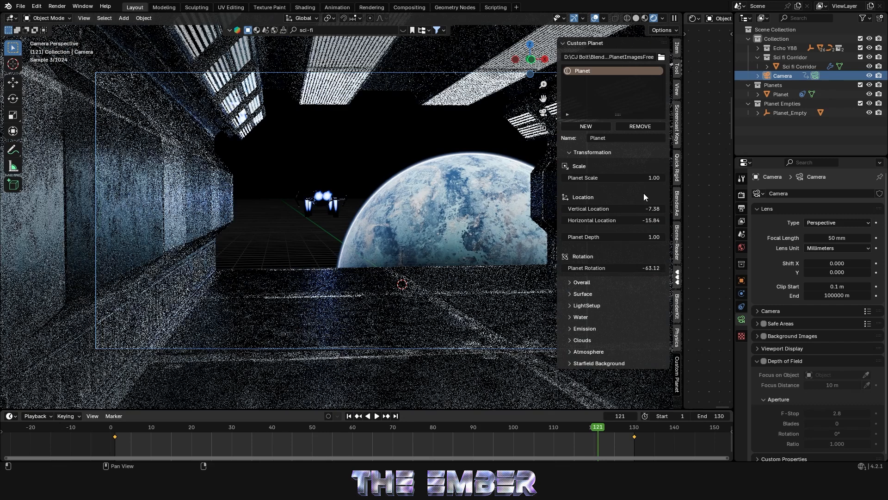
Set the planet's vertical location to -4.56 and its light setup to LightSetup_01
mouse_move(627, 177)
left_mouse_down()
mouse_move(606, 178)
mouse_move(630, 177)
left_mouse_up()
mouse_move(627, 209)
left_mouse_down()
mouse_move(597, 208)
mouse_move(622, 209)
left_mouse_up()
left_click(602, 307)
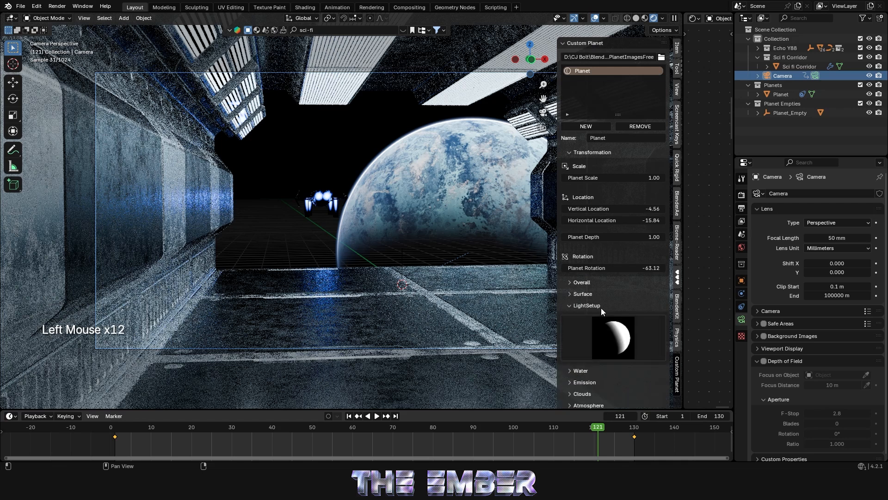
left_click(620, 331)
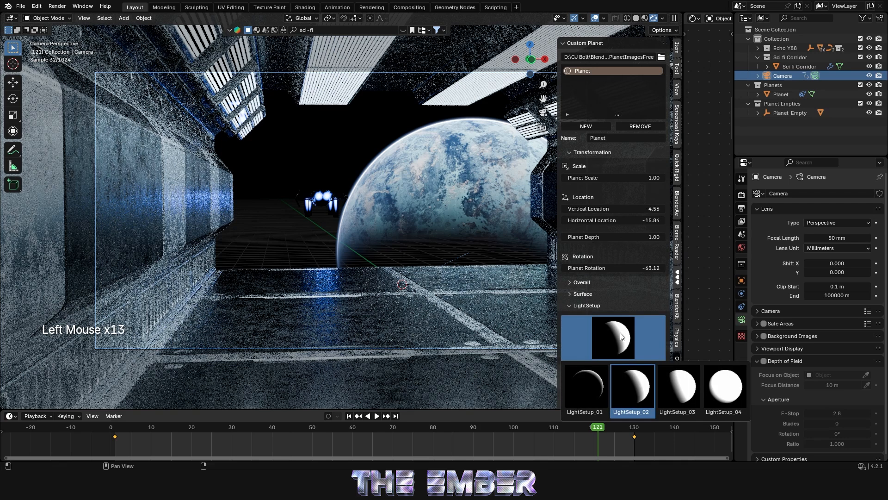
left_click(590, 379)
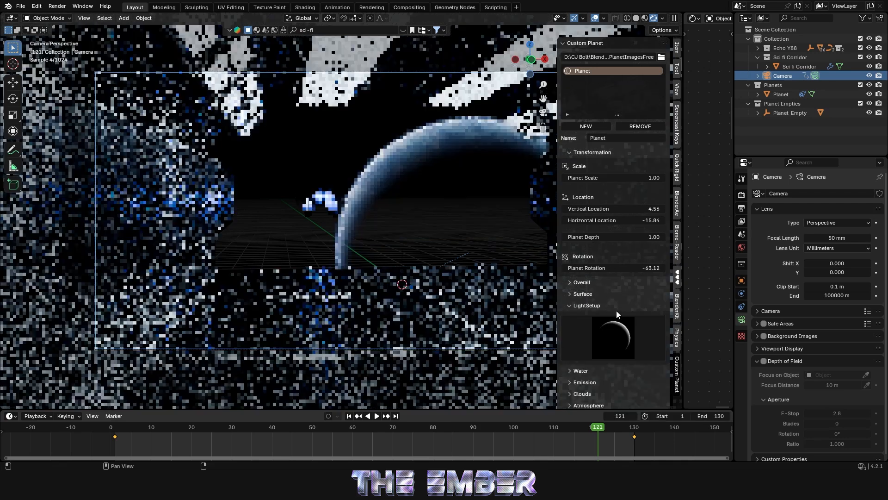
left_click(610, 306)
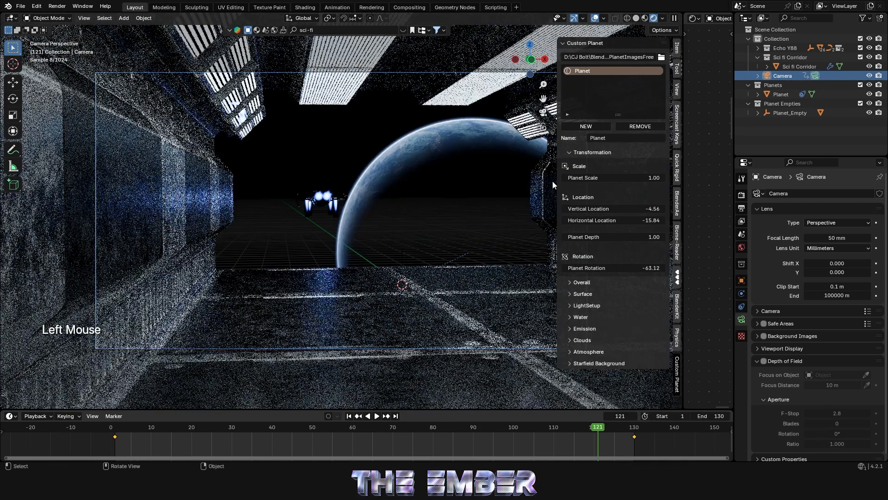
Set the scene's color management to the Filmic view transform with the High Contrast look
left_click(351, 112)
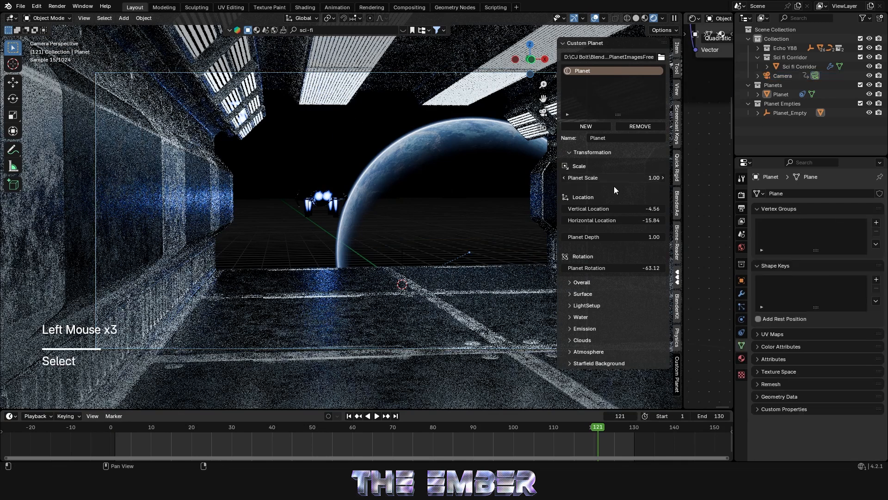
left_click(741, 194)
scroll(821, 224, "down", 3)
scroll(820, 223, "down", 3)
left_click(798, 453)
scroll(784, 387, "down", 3)
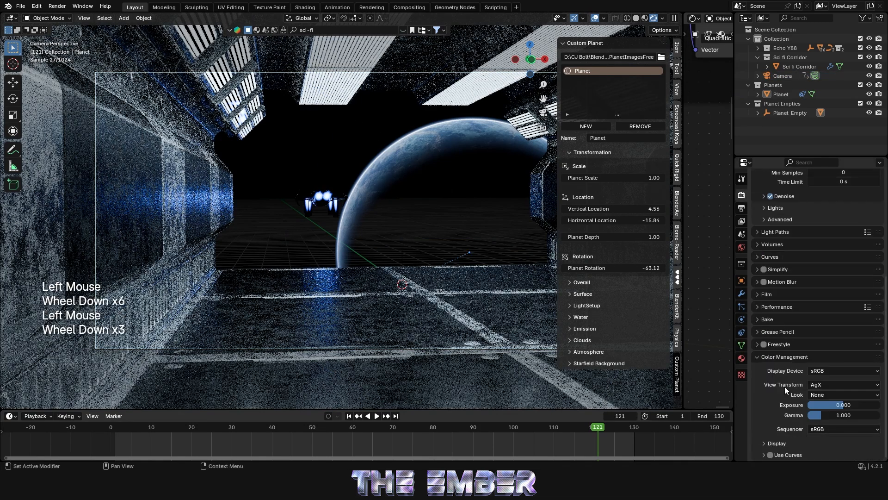
left_click(821, 394)
left_click(821, 334)
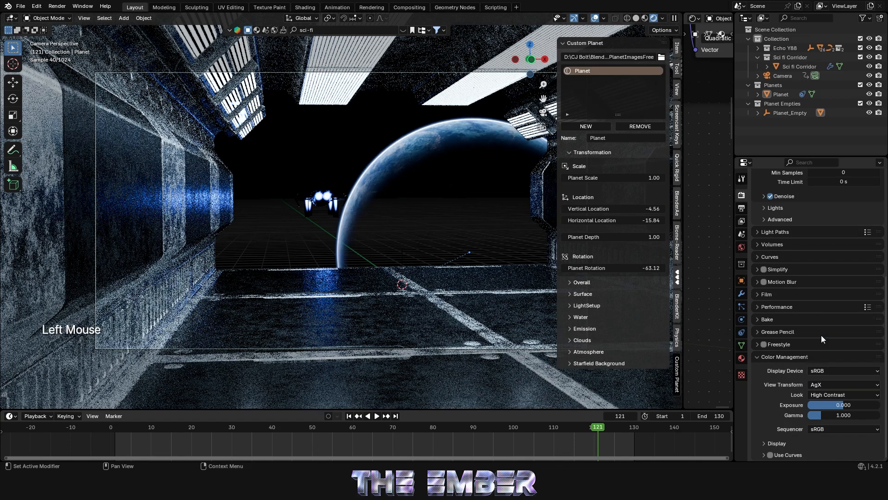
left_click(817, 387)
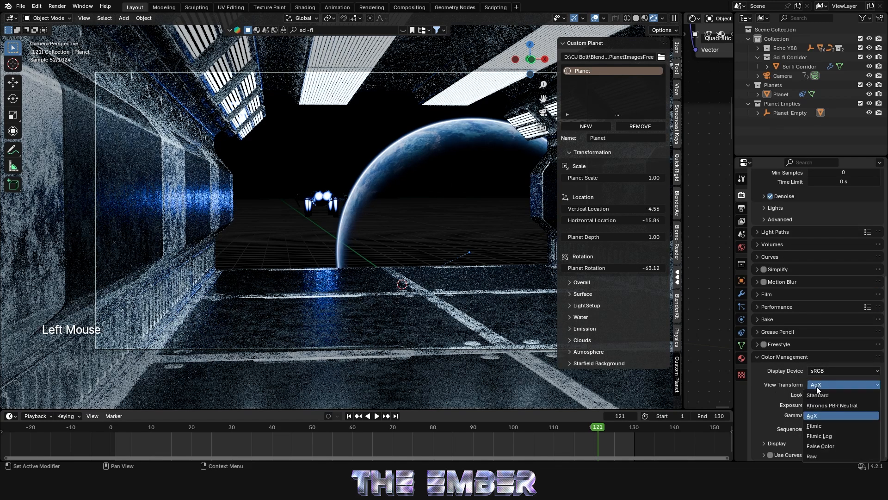
left_click(825, 424)
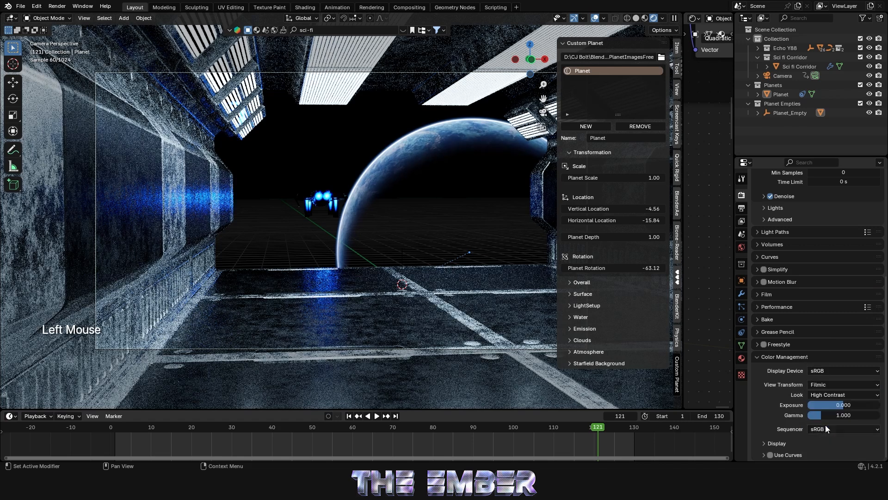
Set the render max samples to 112 and switch the viewport to solid shading
scroll(808, 320, "up", 4)
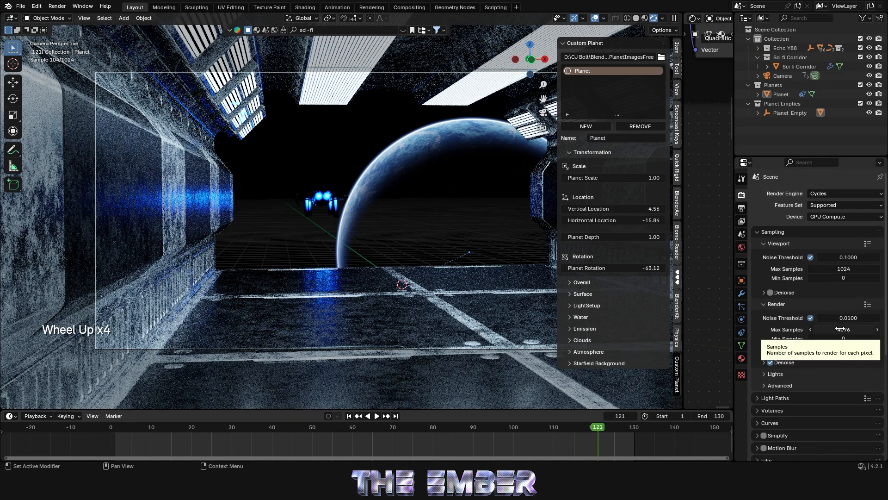
left_click(840, 329)
type("112")
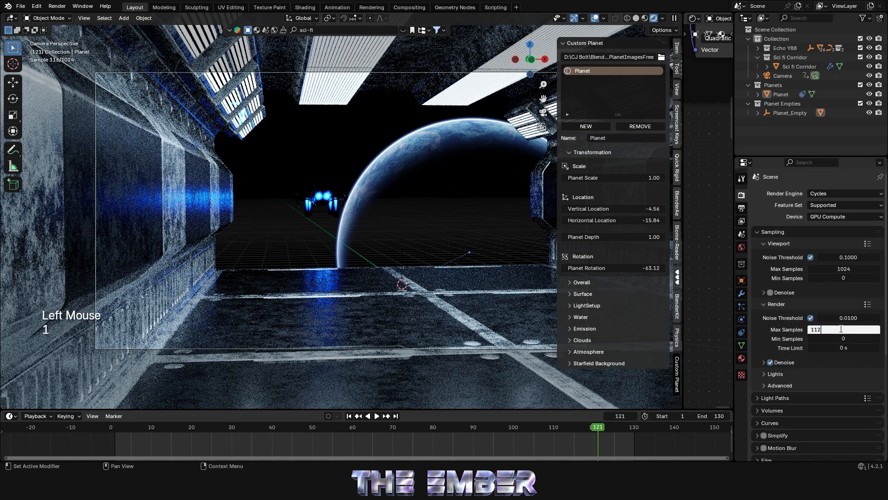
key("Return")
left_click(636, 19)
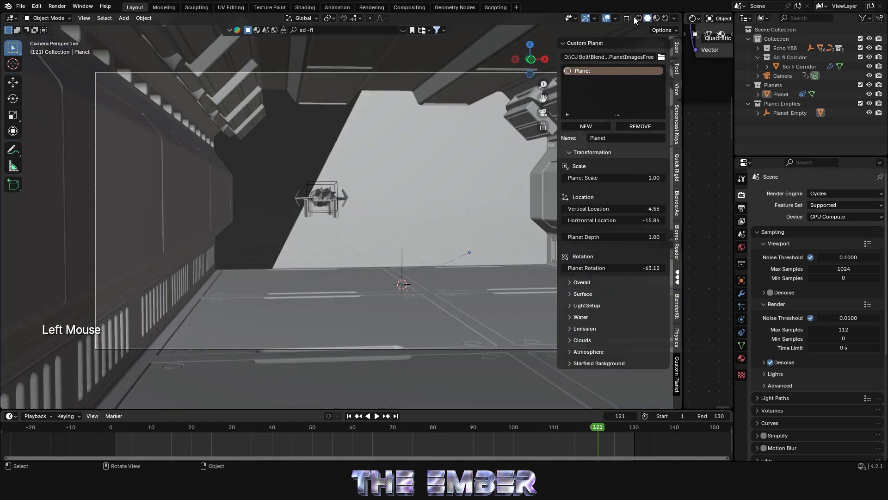
Enable compositing nodes and insert a Glare node set to Fog Glow between Render Layers and Composite
left_click(417, 8)
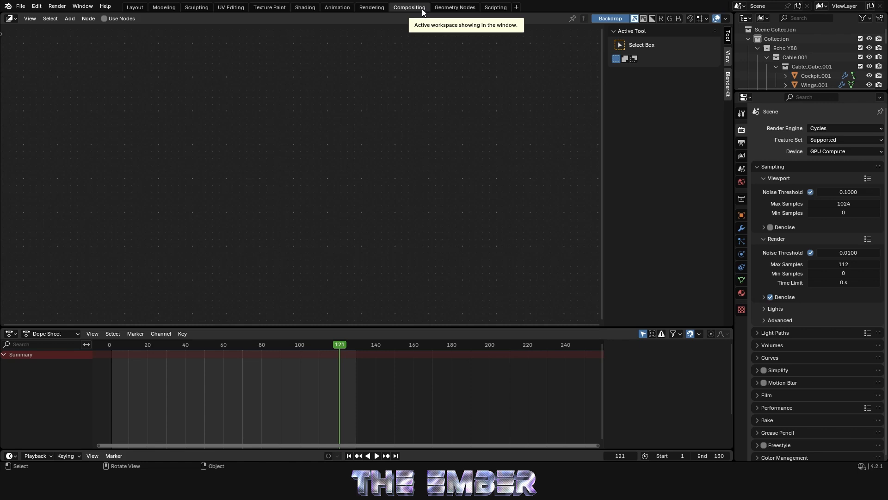
left_click(104, 20)
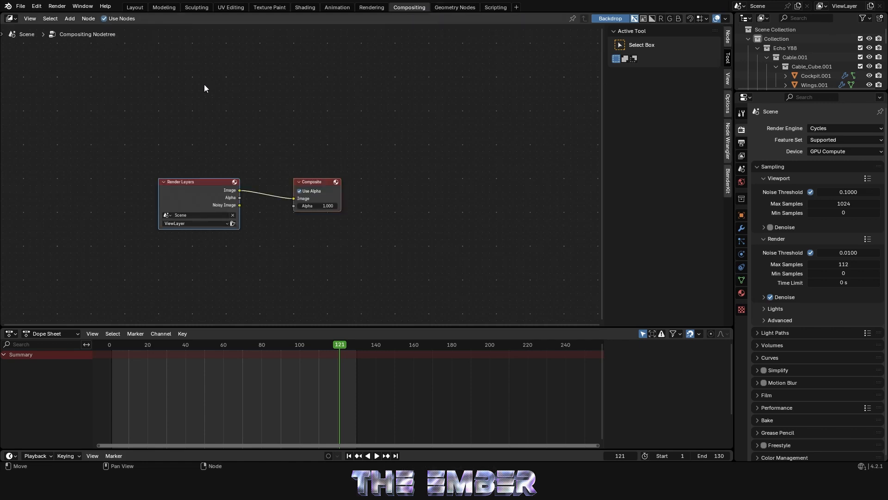
scroll(317, 148, "up", 1)
middle_click_drag(317, 149, 307, 119)
key("shift+a")
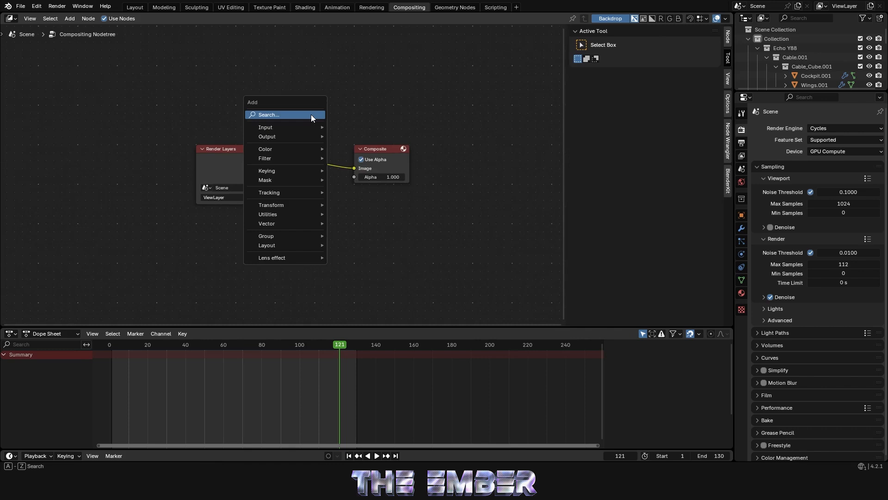
type("glar")
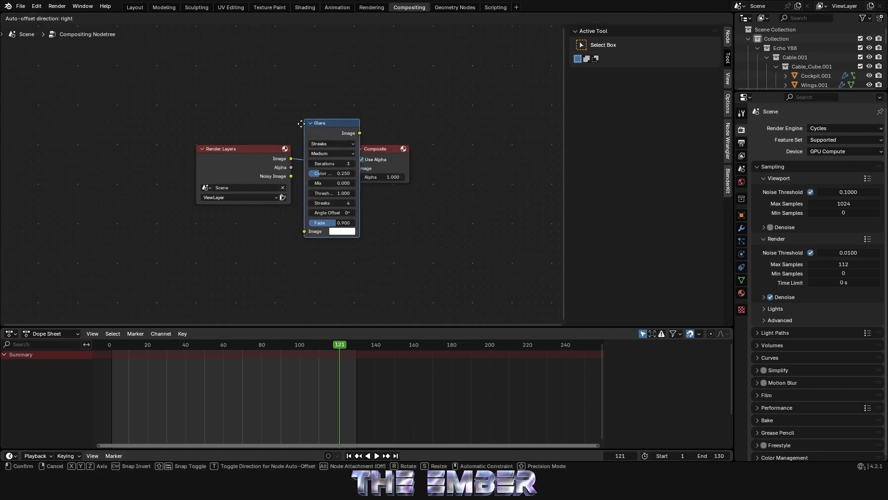
left_click(306, 113)
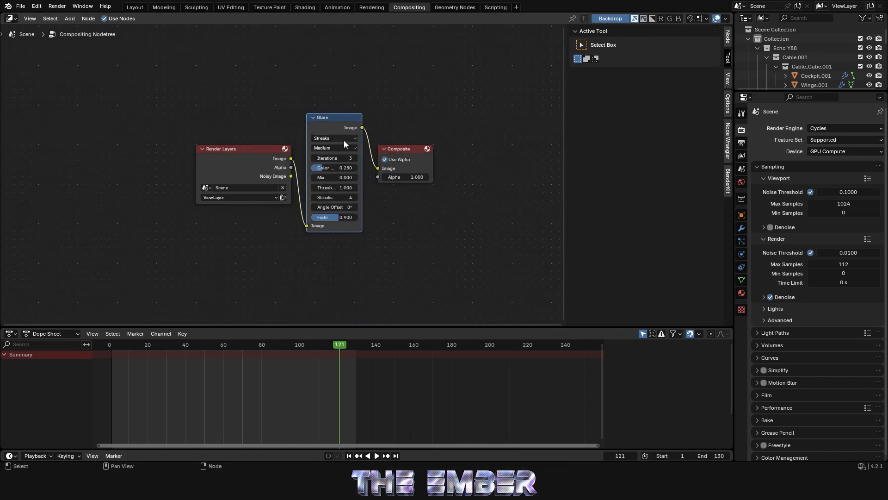
left_click(323, 139)
left_click(327, 185)
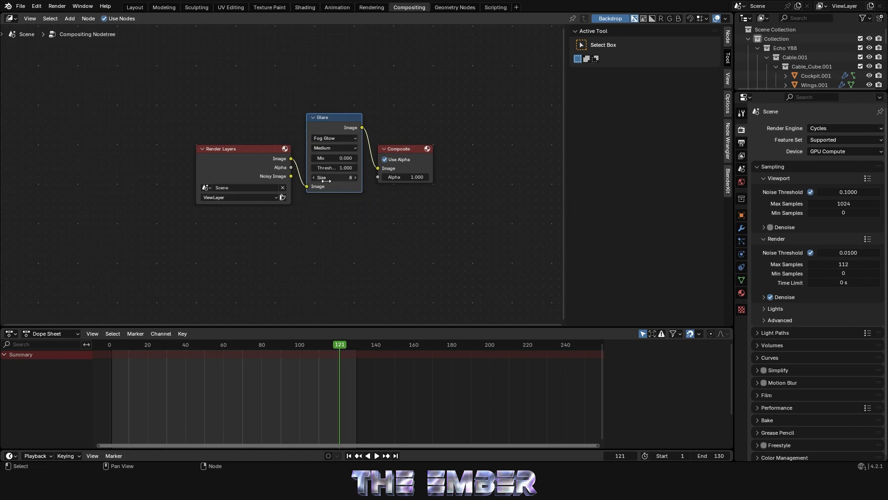
Insert a Lens Distortion node after the Glare node with Jitter and Fit enabled and dispersion 0.05
key("shift+a")
type("lens")
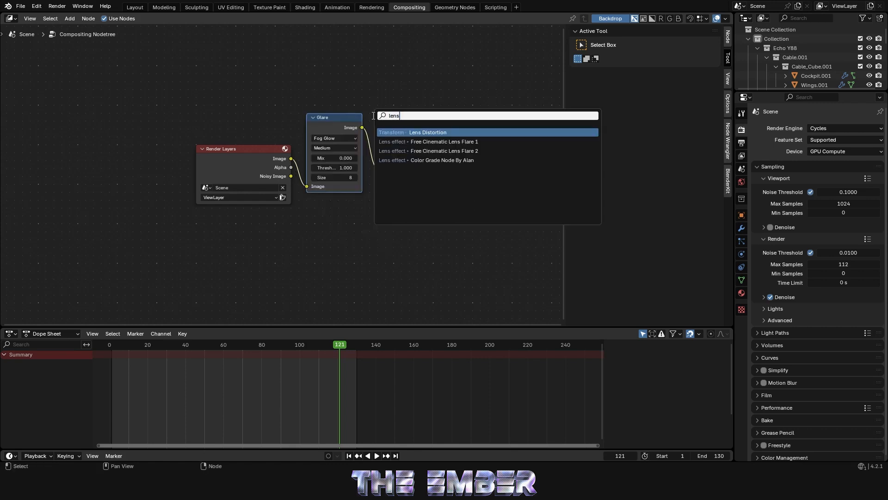
key("Return")
left_click(377, 116)
left_click(384, 148)
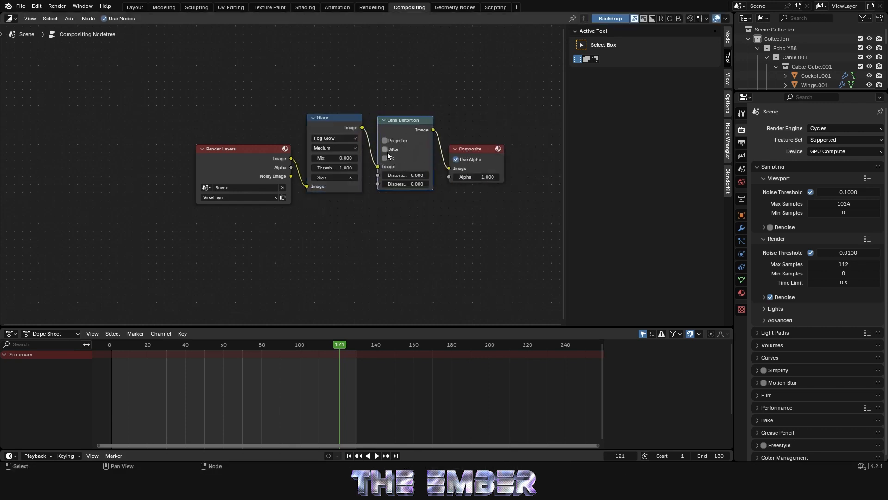
left_click(384, 159)
left_click_drag(433, 189, 437, 212)
left_click_drag(395, 182, 395, 182)
left_click(395, 185)
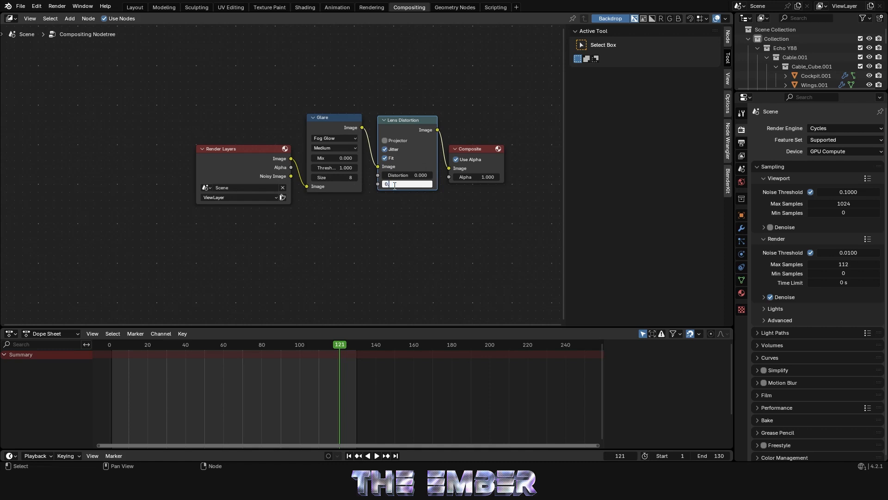
type("5")
key("Return")
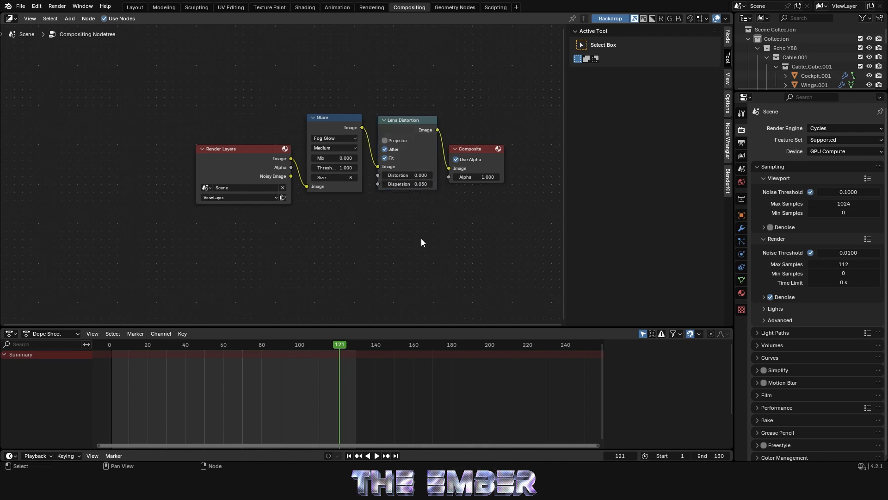
Return to the layout's rendered view and set the viewport compositor to Always
left_click(134, 6)
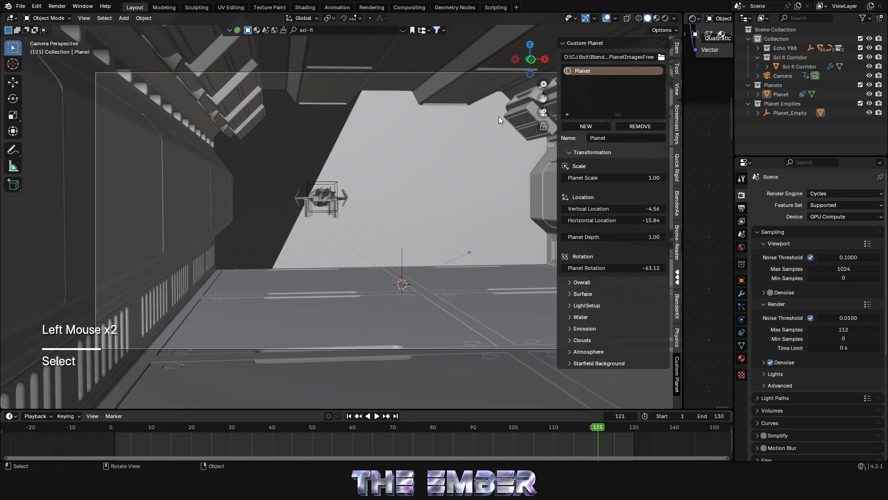
left_click(665, 17)
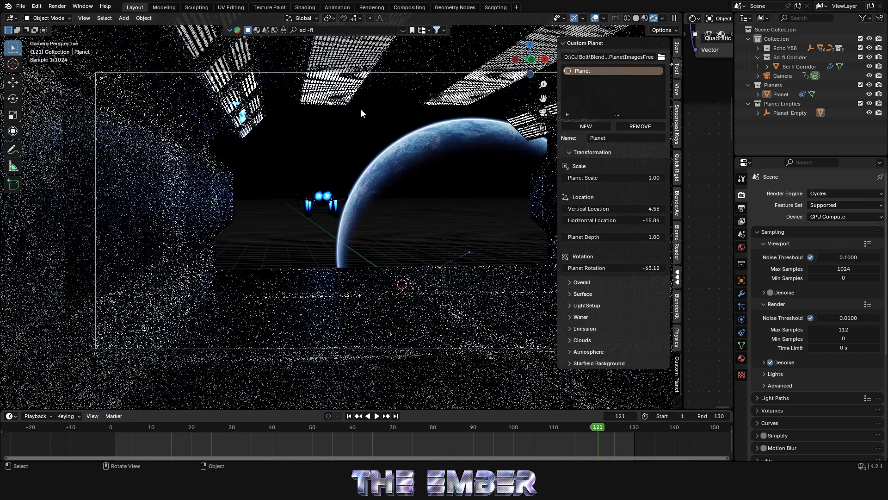
left_click(666, 19)
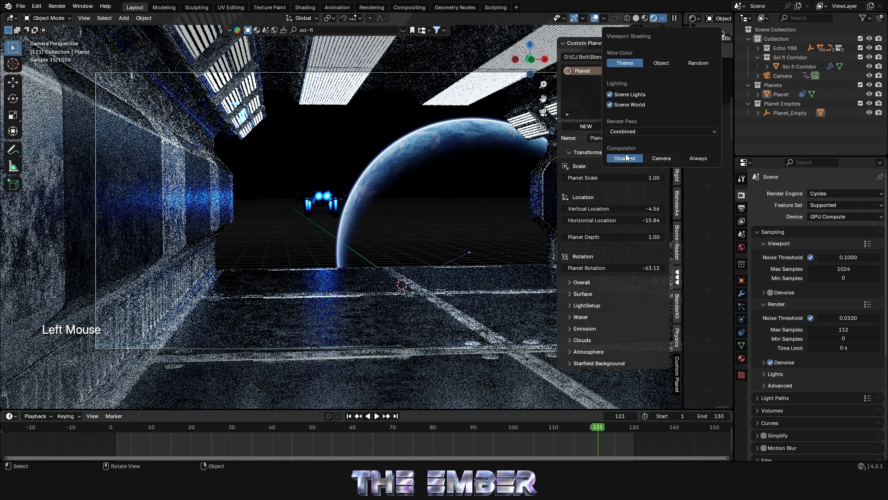
left_click(698, 158)
left_click(336, 141)
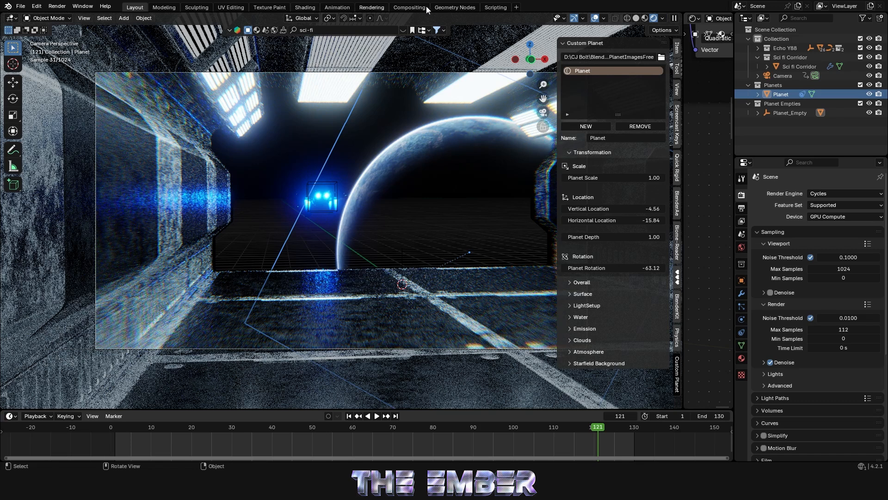
Lower the dispersion of the compositor's Lens Distortion node and save the file
left_click(409, 7)
double_click(419, 184)
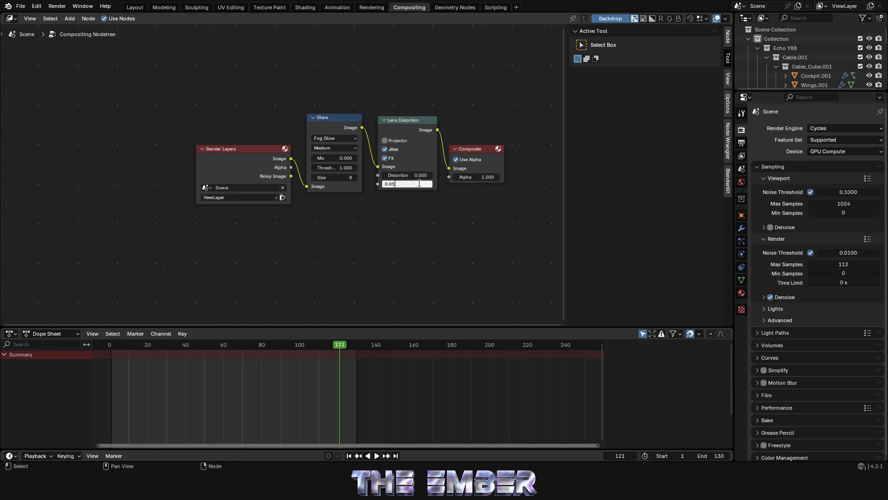
key("ctrl+s")
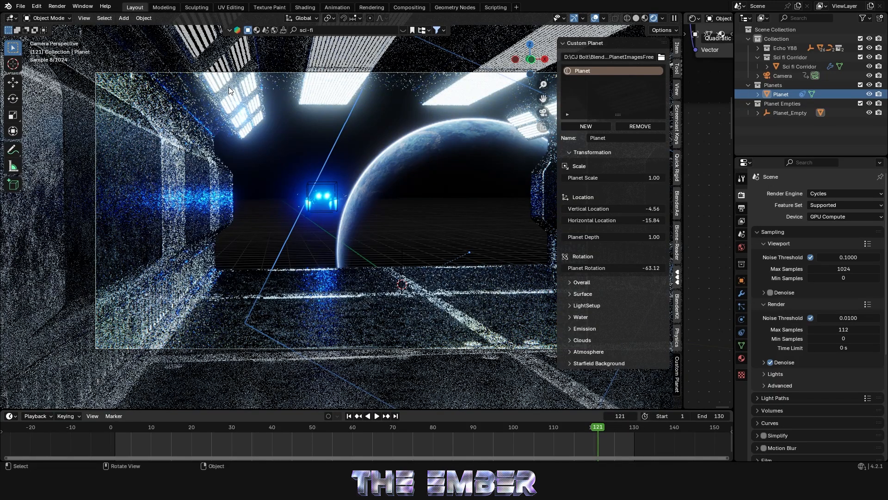
Set the render output path to the Blender files\render folder, keeping PNG as the file format
scroll(786, 222, "down", 3)
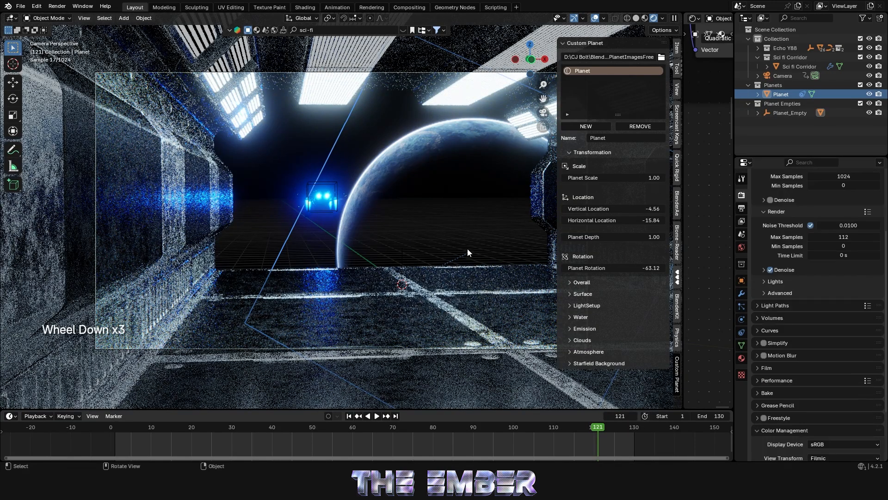
left_click(742, 208)
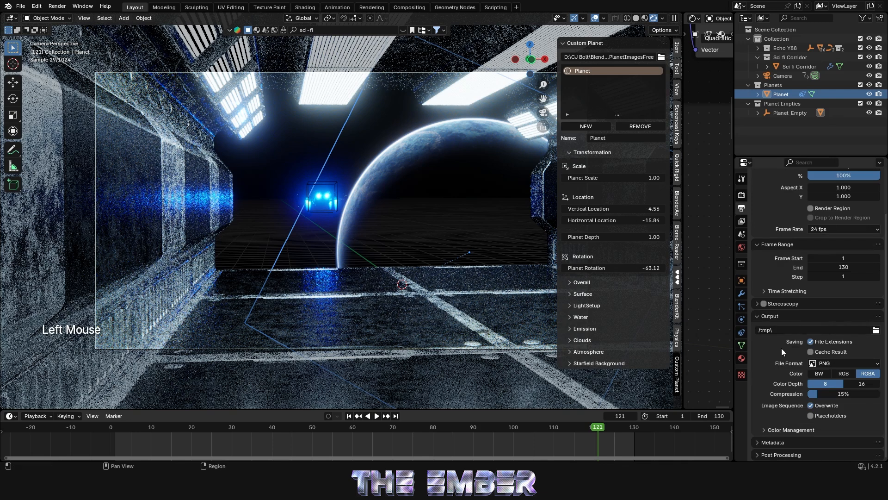
left_click(876, 330)
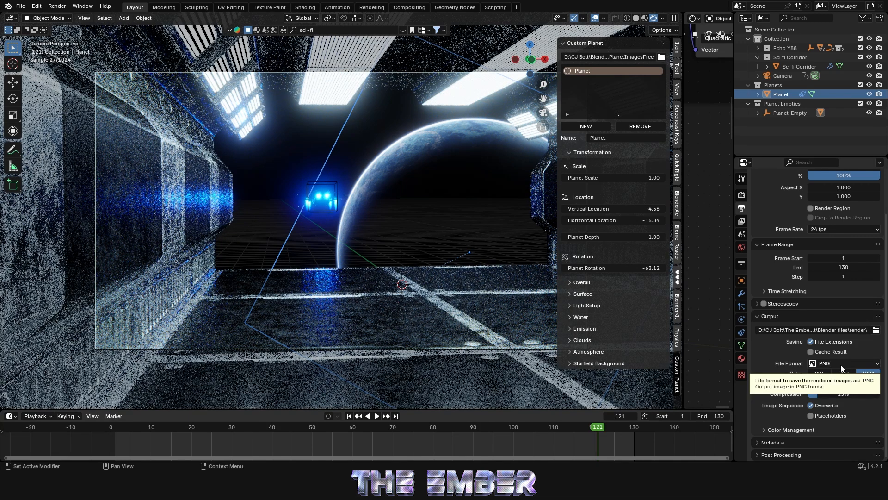
left_click(842, 363)
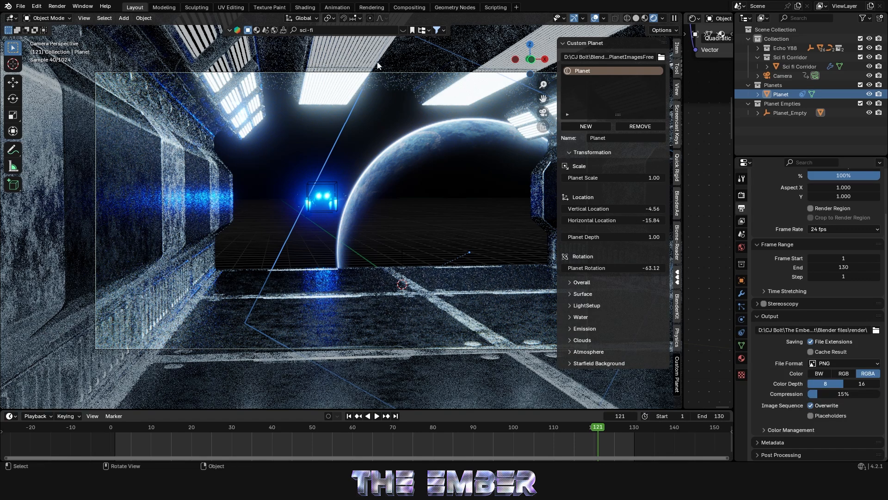
left_click(636, 19)
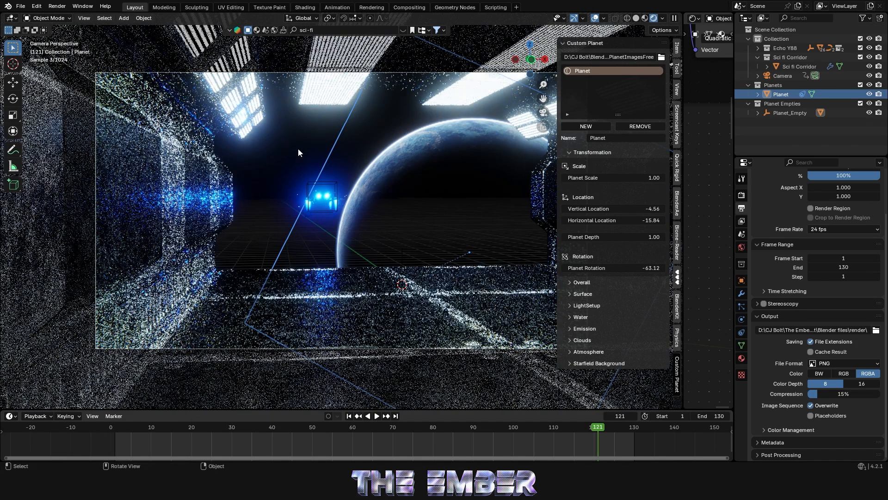
Create a starfield background with starfield strength 2, small stars scale 2 and big stars scale 4
left_click(580, 363)
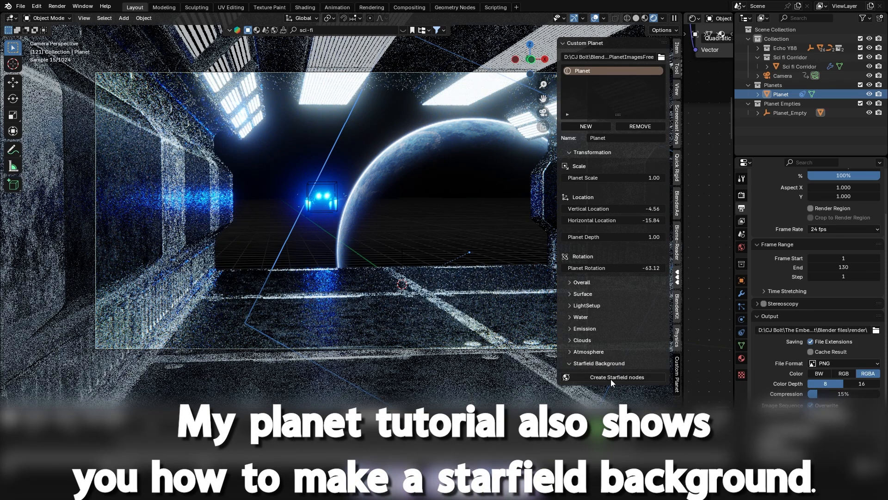
left_click(610, 378)
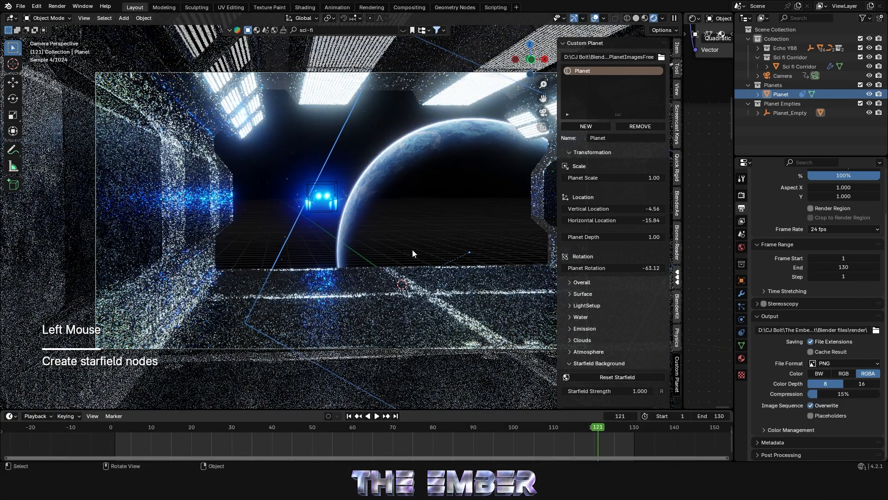
scroll(611, 370, "down", 3)
left_click_drag(608, 327, 627, 336)
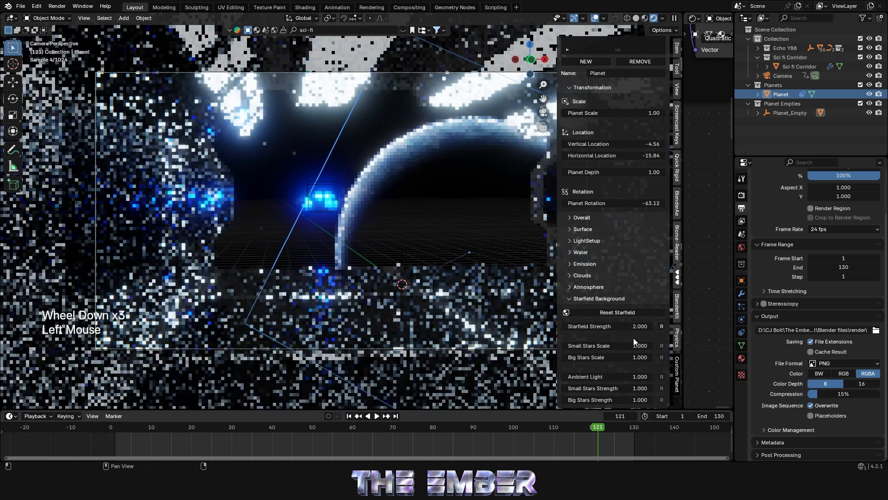
double_click(631, 344)
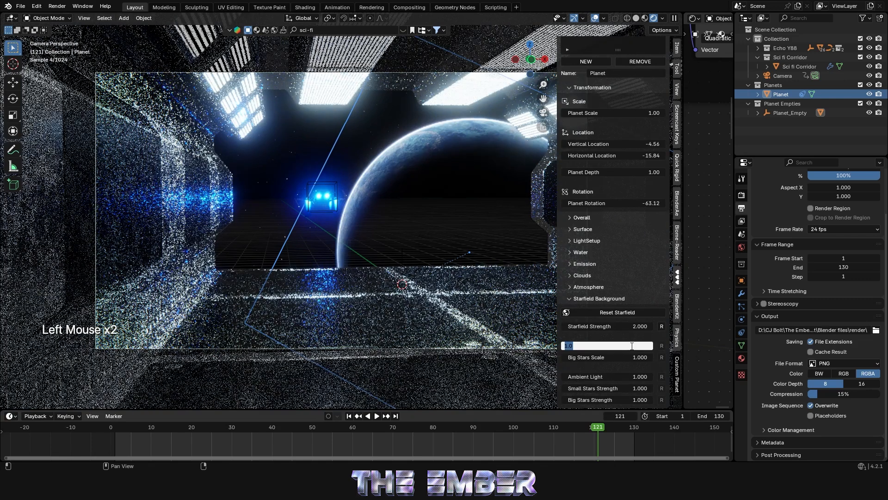
type("2")
key("Return")
left_click_drag(619, 356, 641, 356)
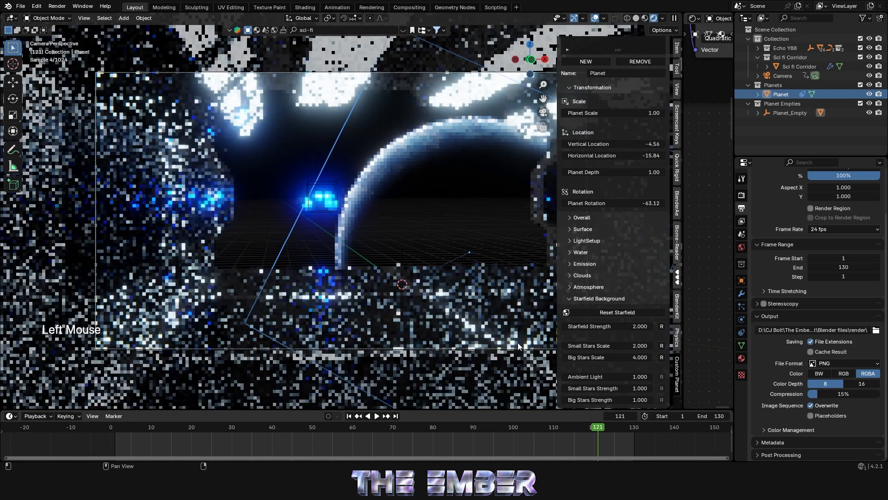
Switch the viewport to solid shading and render the full animation
left_click(636, 18)
left_click(66, 6)
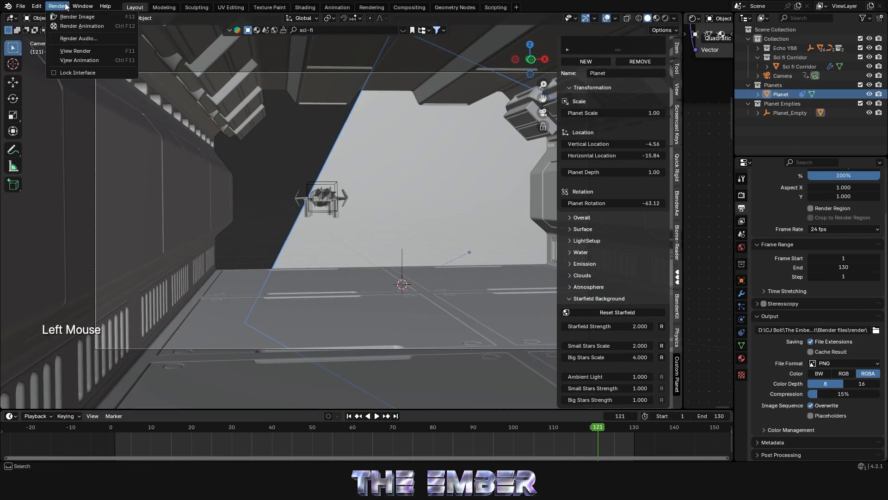
left_click(82, 26)
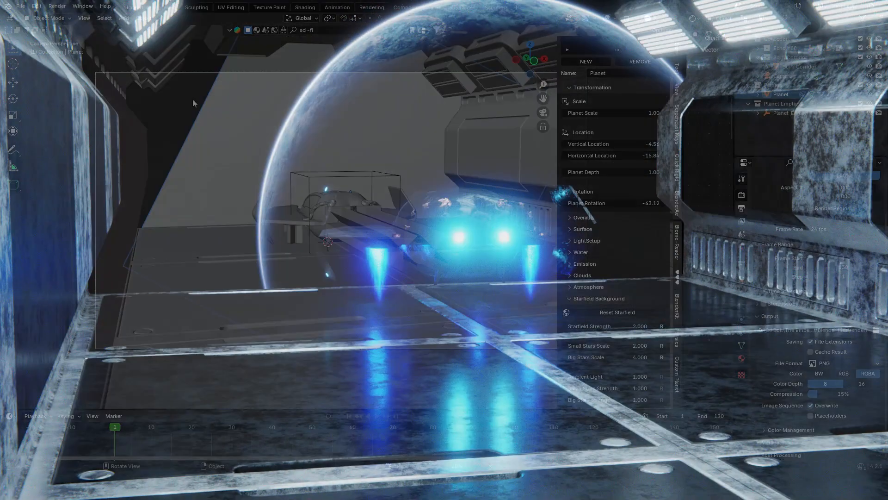